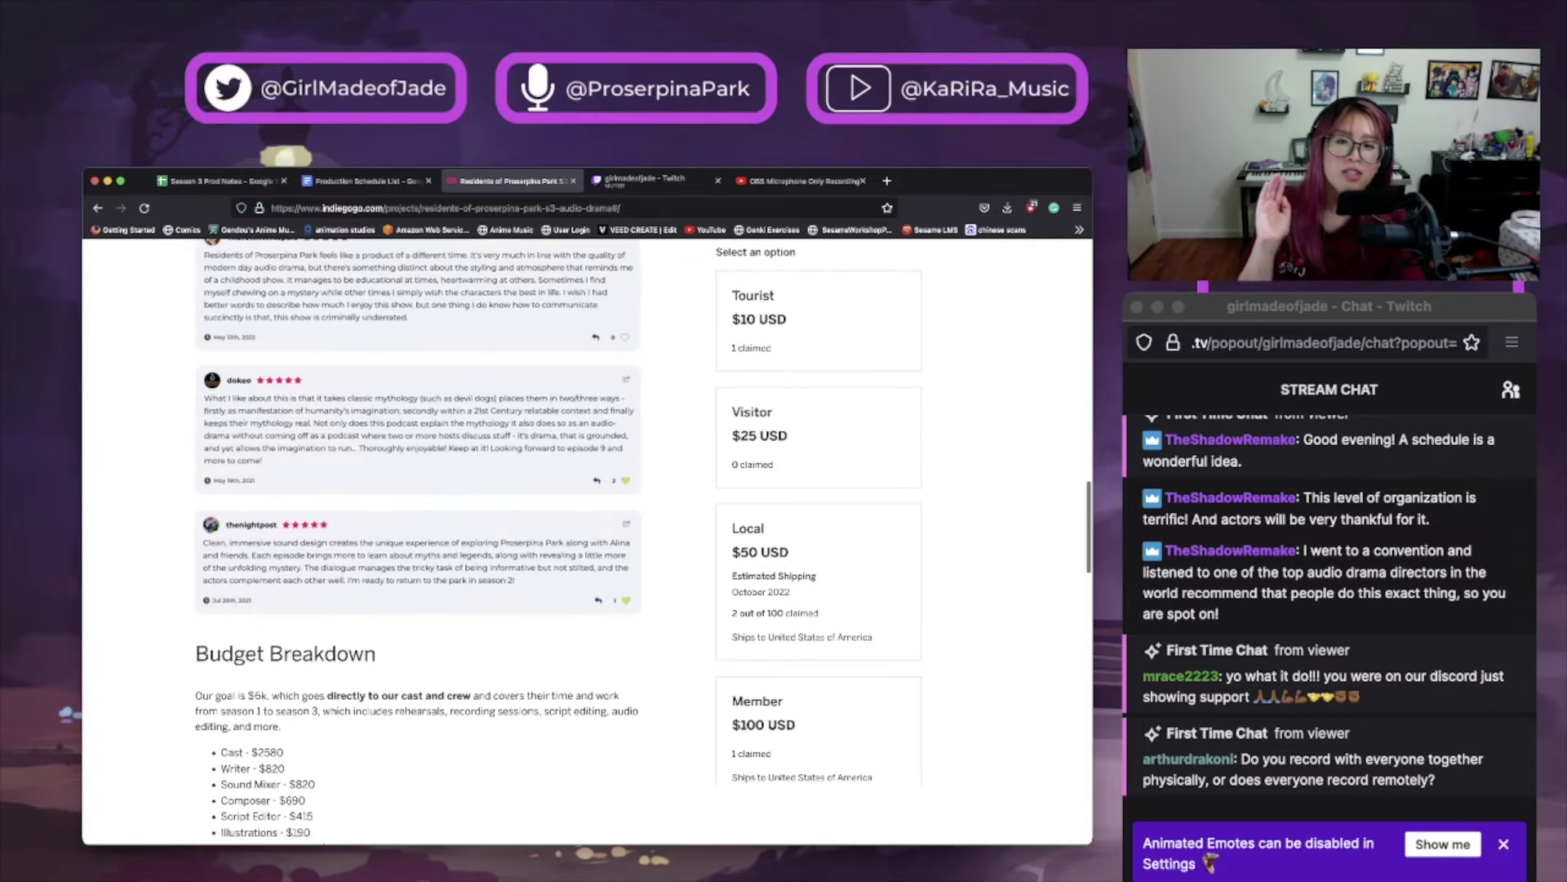
# Review the Budget Breakdown list and pie chart on the Indiegogo campaign page, down to Perks and Rewards.
pyautogui.scroll(-3, 418, 539)
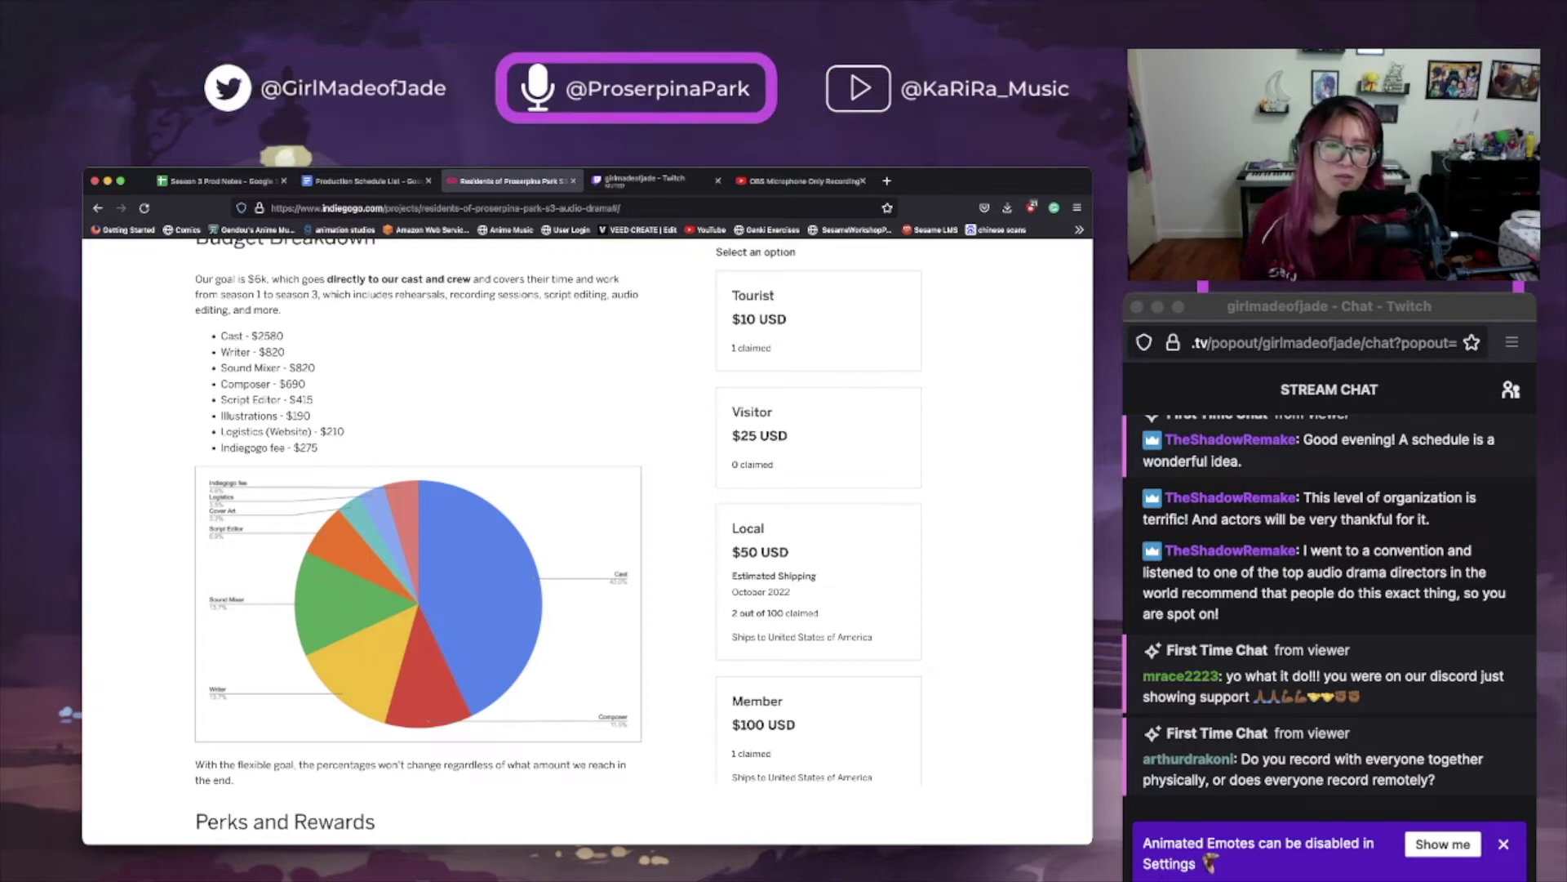
pyautogui.scroll(-1, 418, 539)
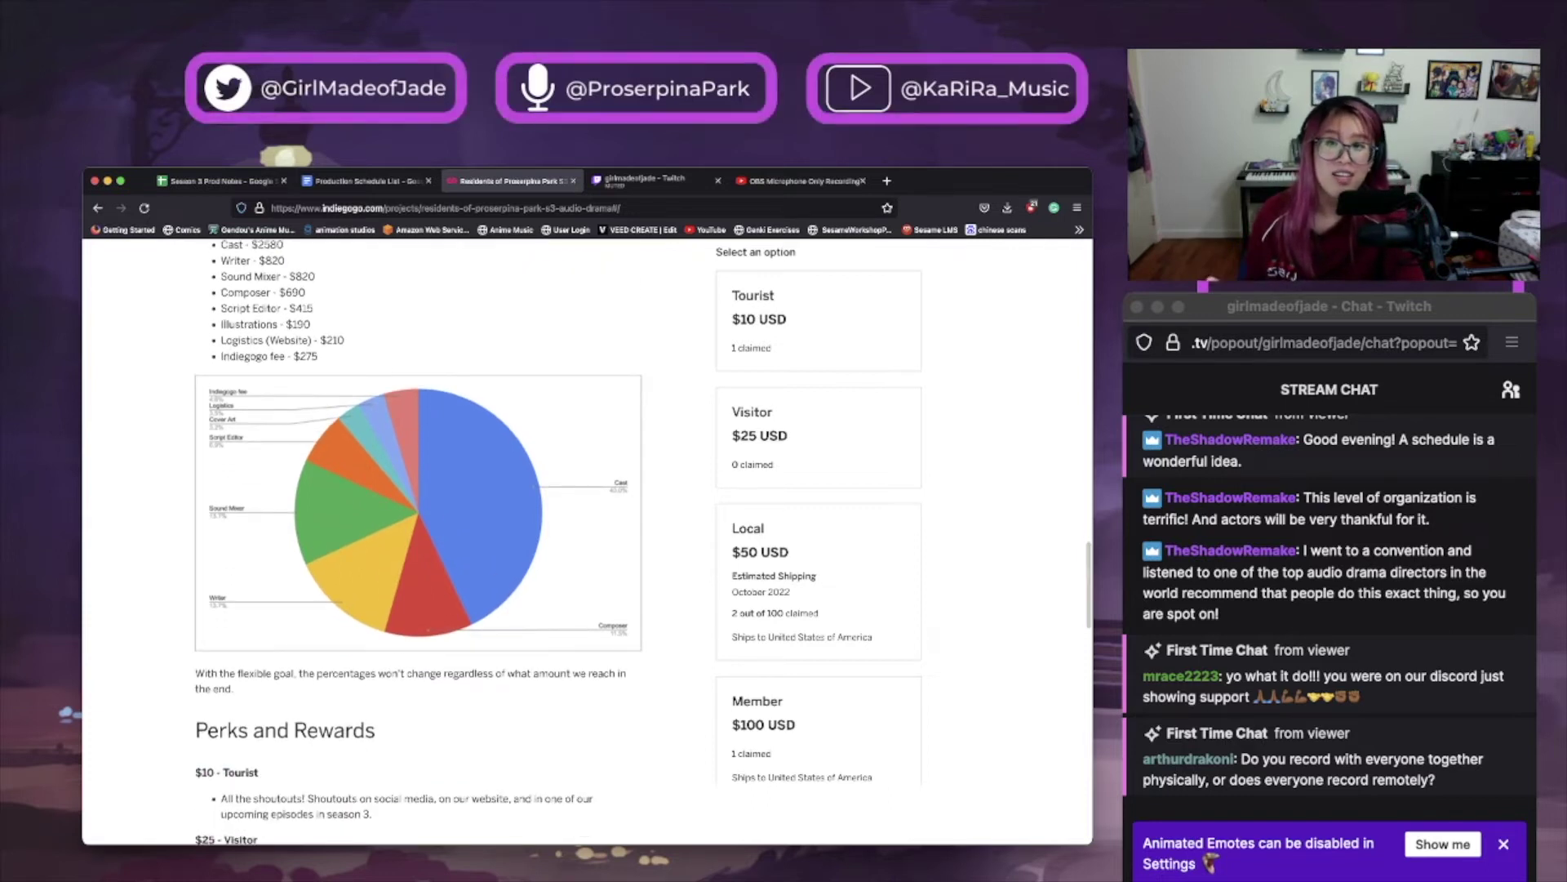
pyautogui.scroll(-1, 418, 513)
# Switch to the Season 3 Prod Notes spreadsheet and examine the characters for scenes 28.03 and 29.03, followed by the earlier episodes' rows.
pyautogui.press('super+1')
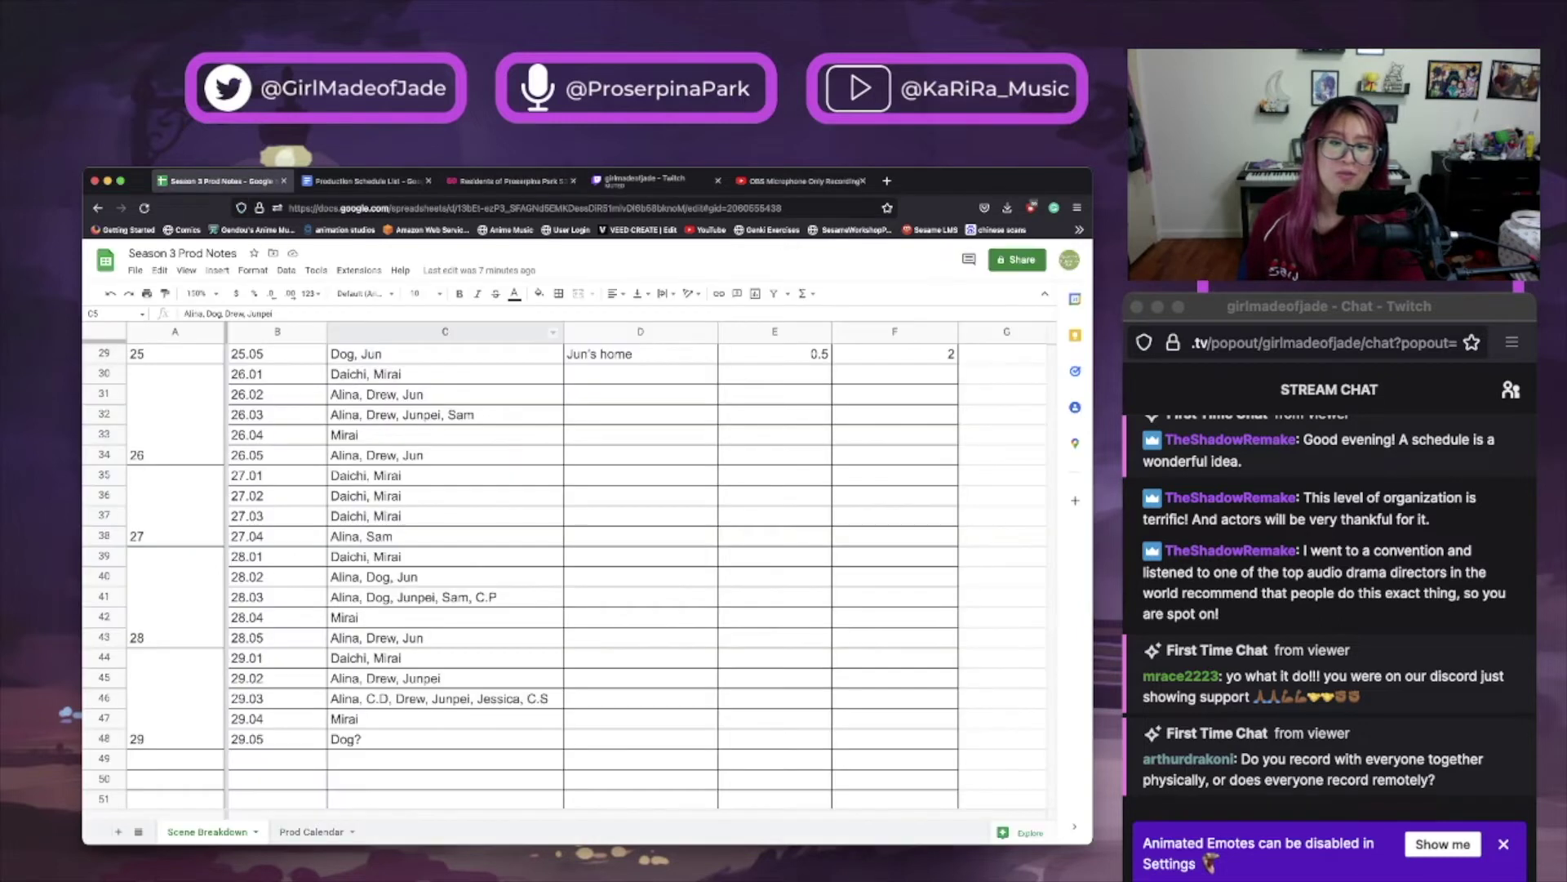
pyautogui.click(445, 597)
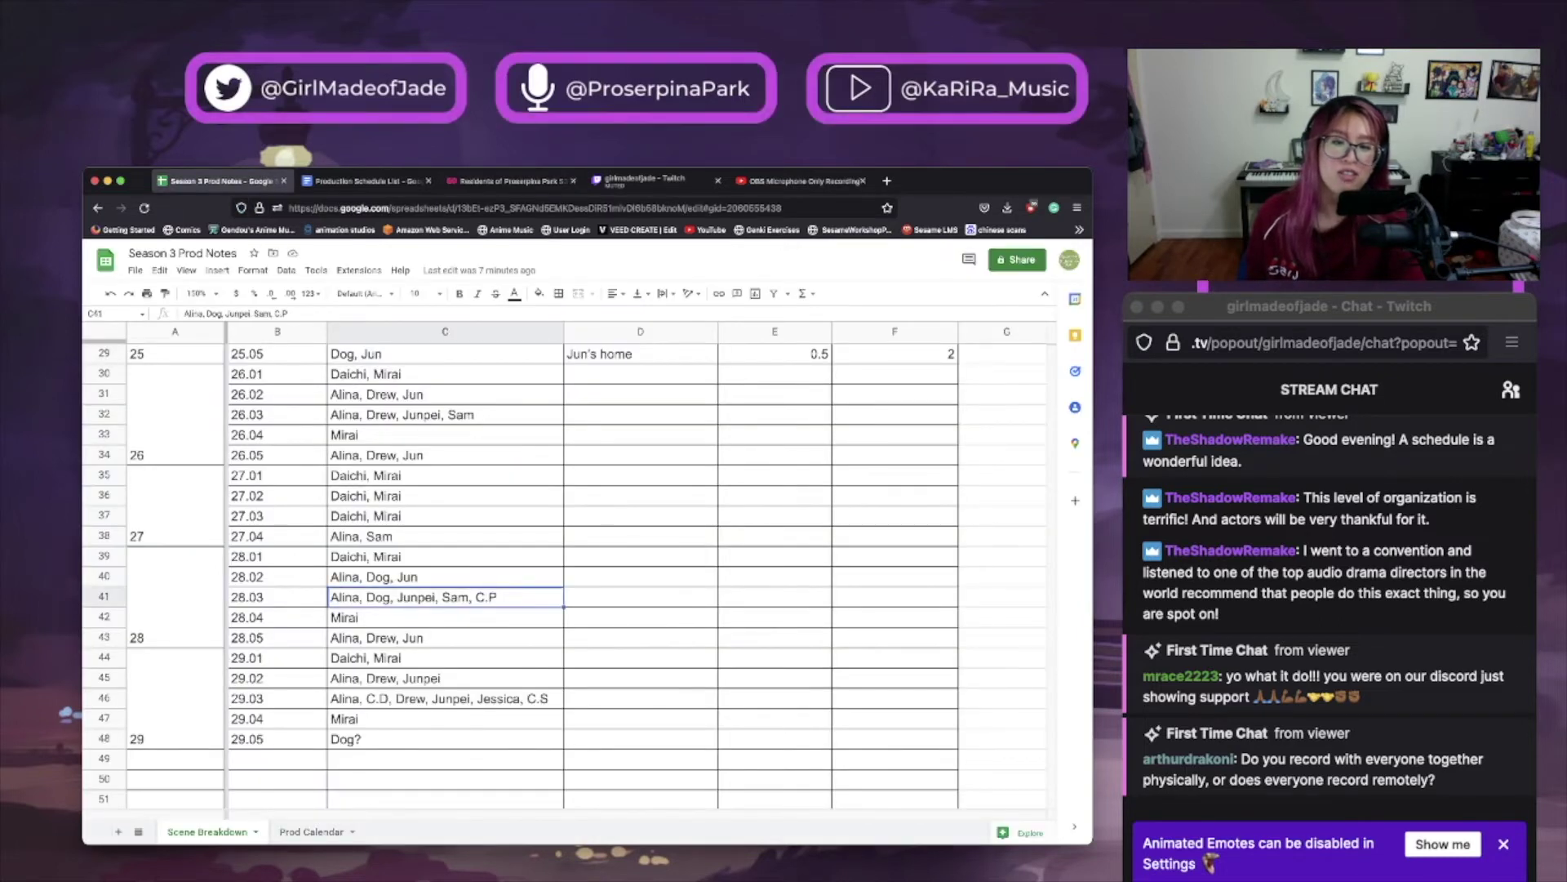
pyautogui.click(444, 698)
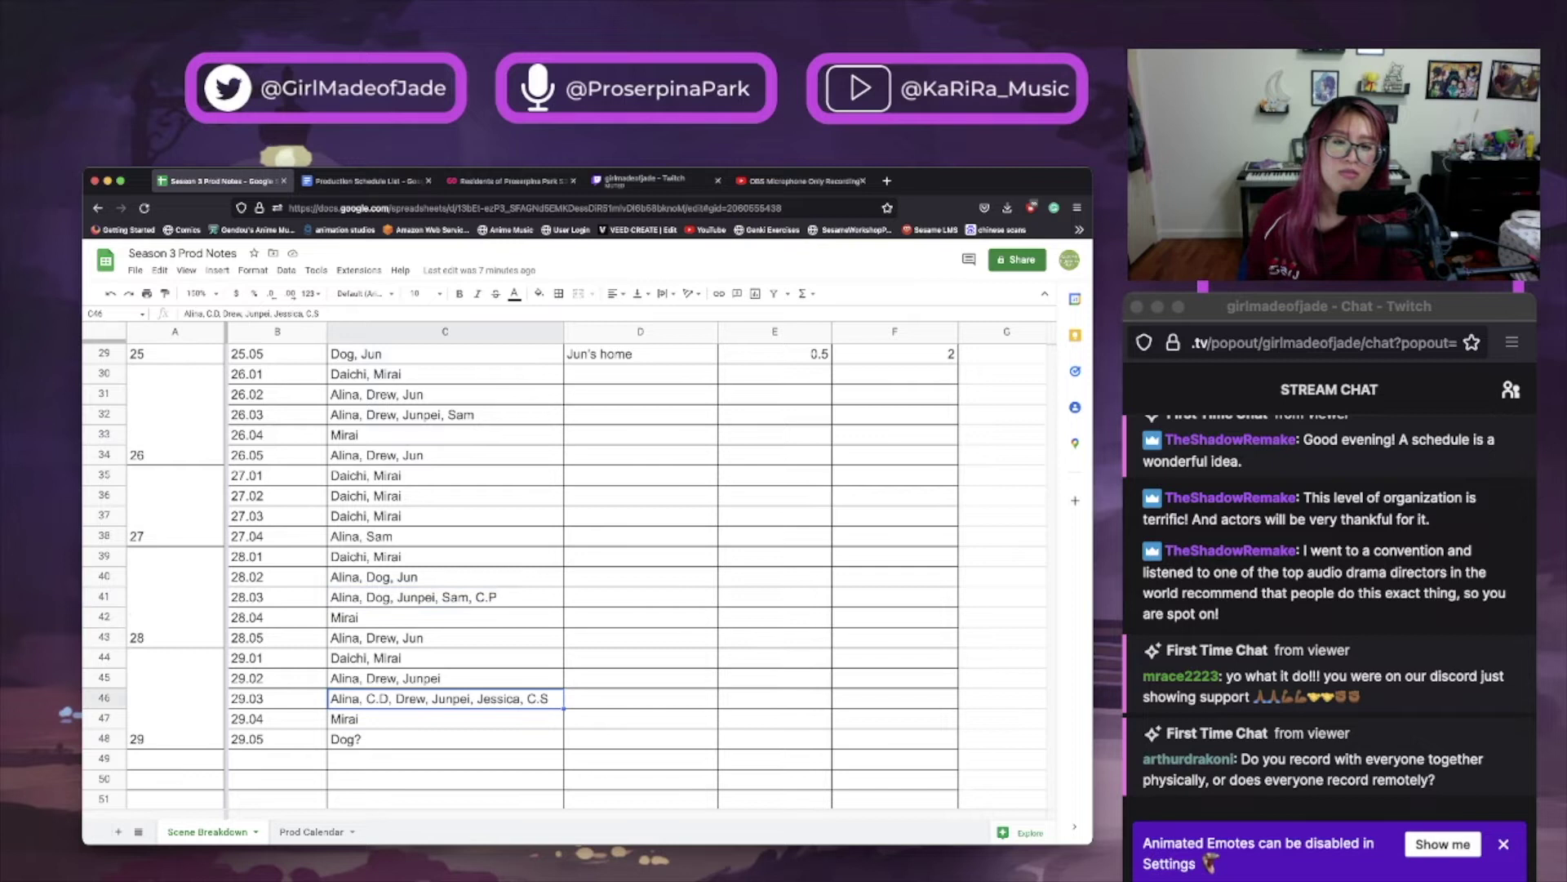
pyautogui.scroll(5, 564, 572)
pyautogui.hscroll(2, 563, 571)
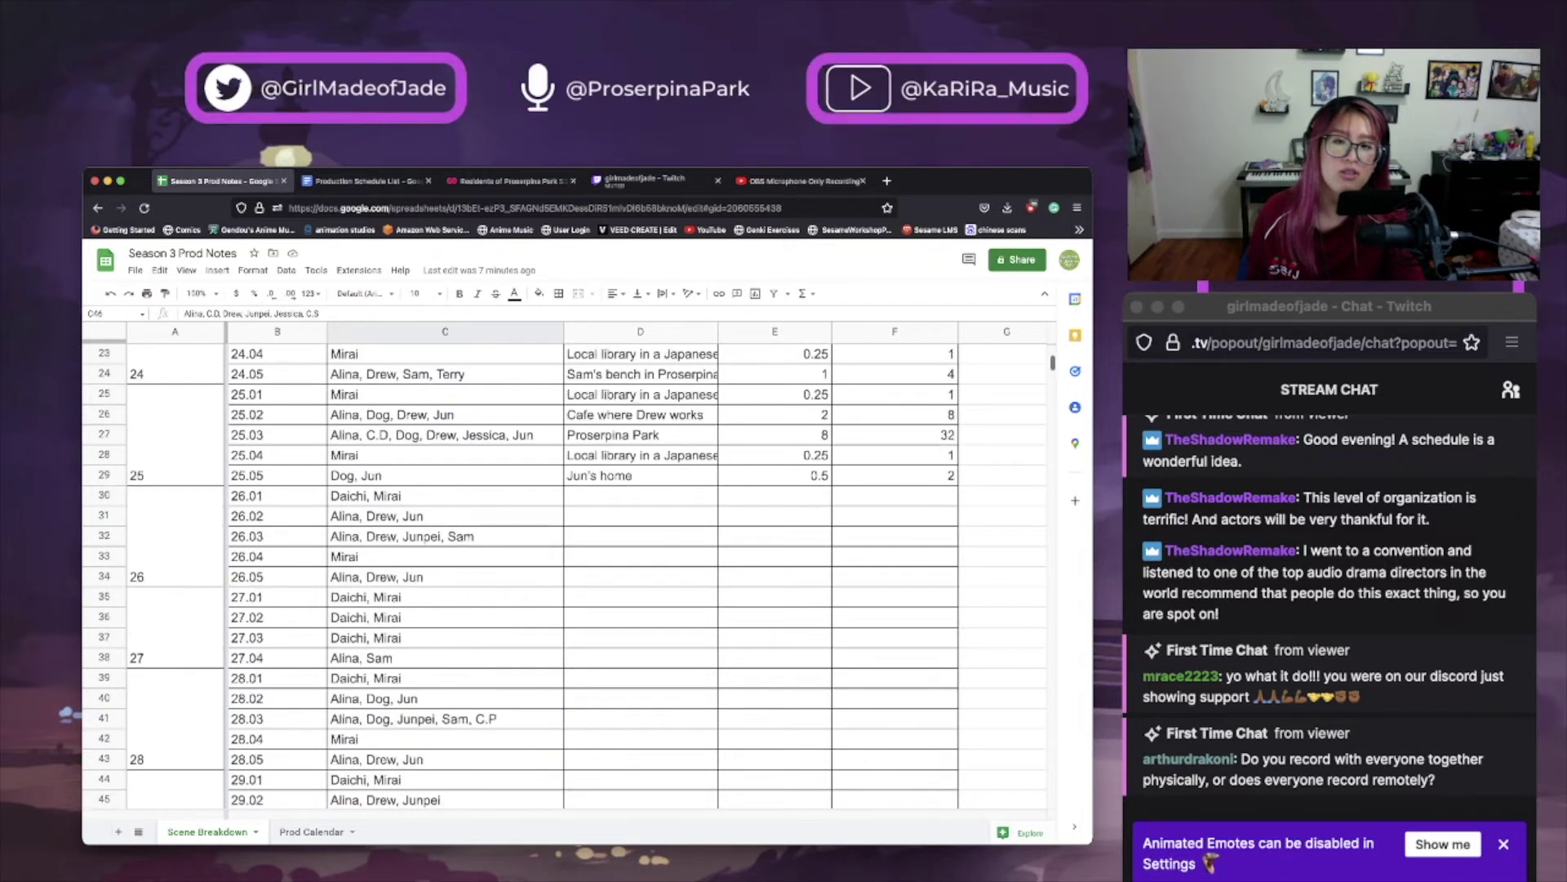
pyautogui.scroll(1, 564, 571)
pyautogui.hscroll(-2, 563, 571)
pyautogui.scroll(3, 563, 571)
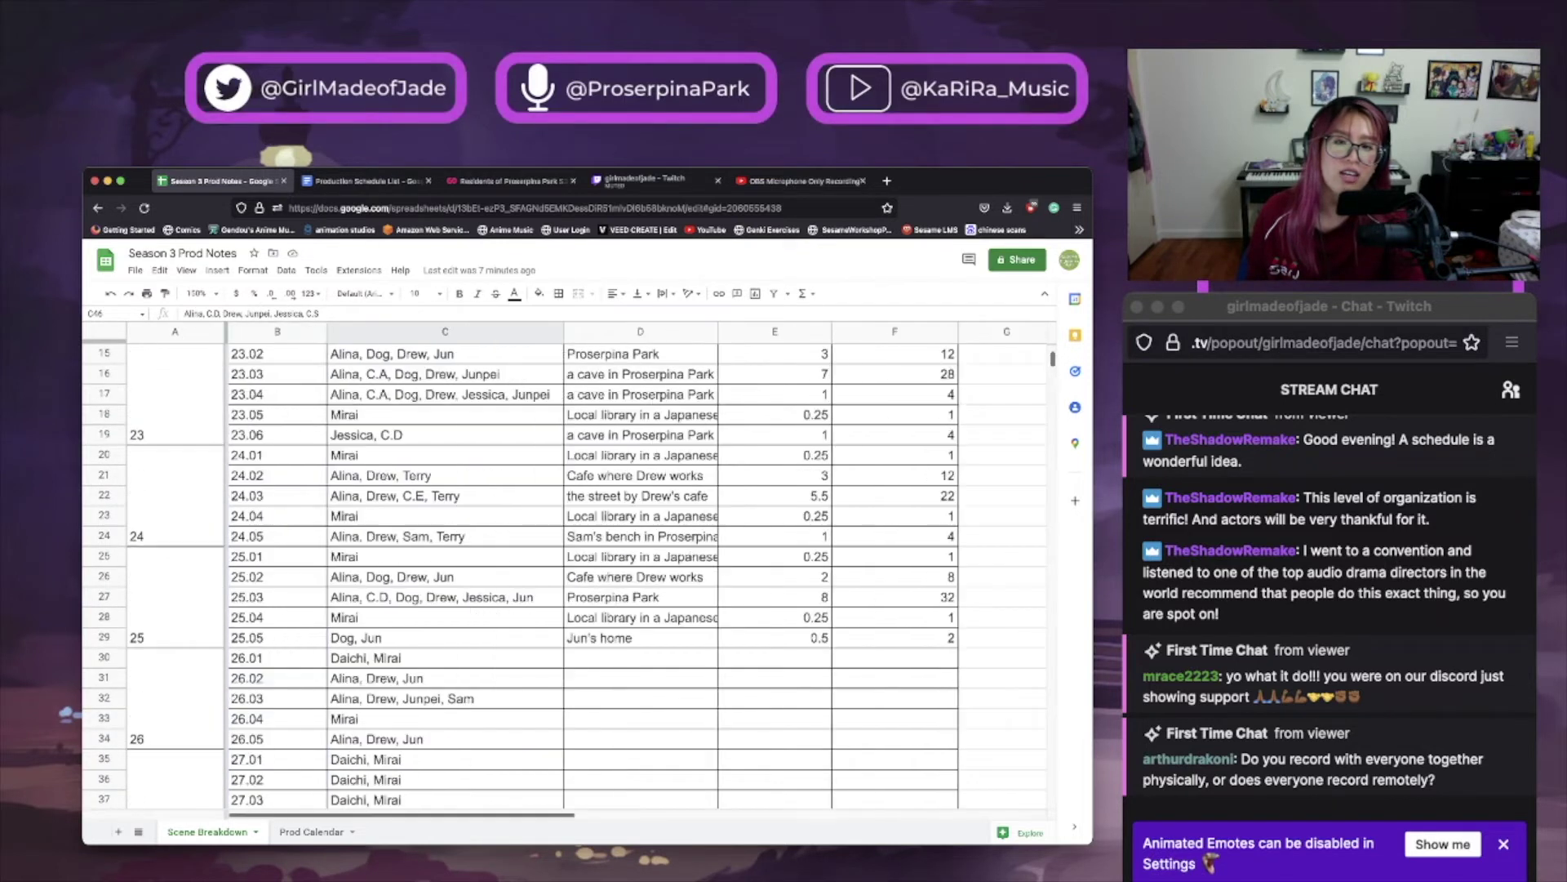
pyautogui.scroll(3, 563, 572)
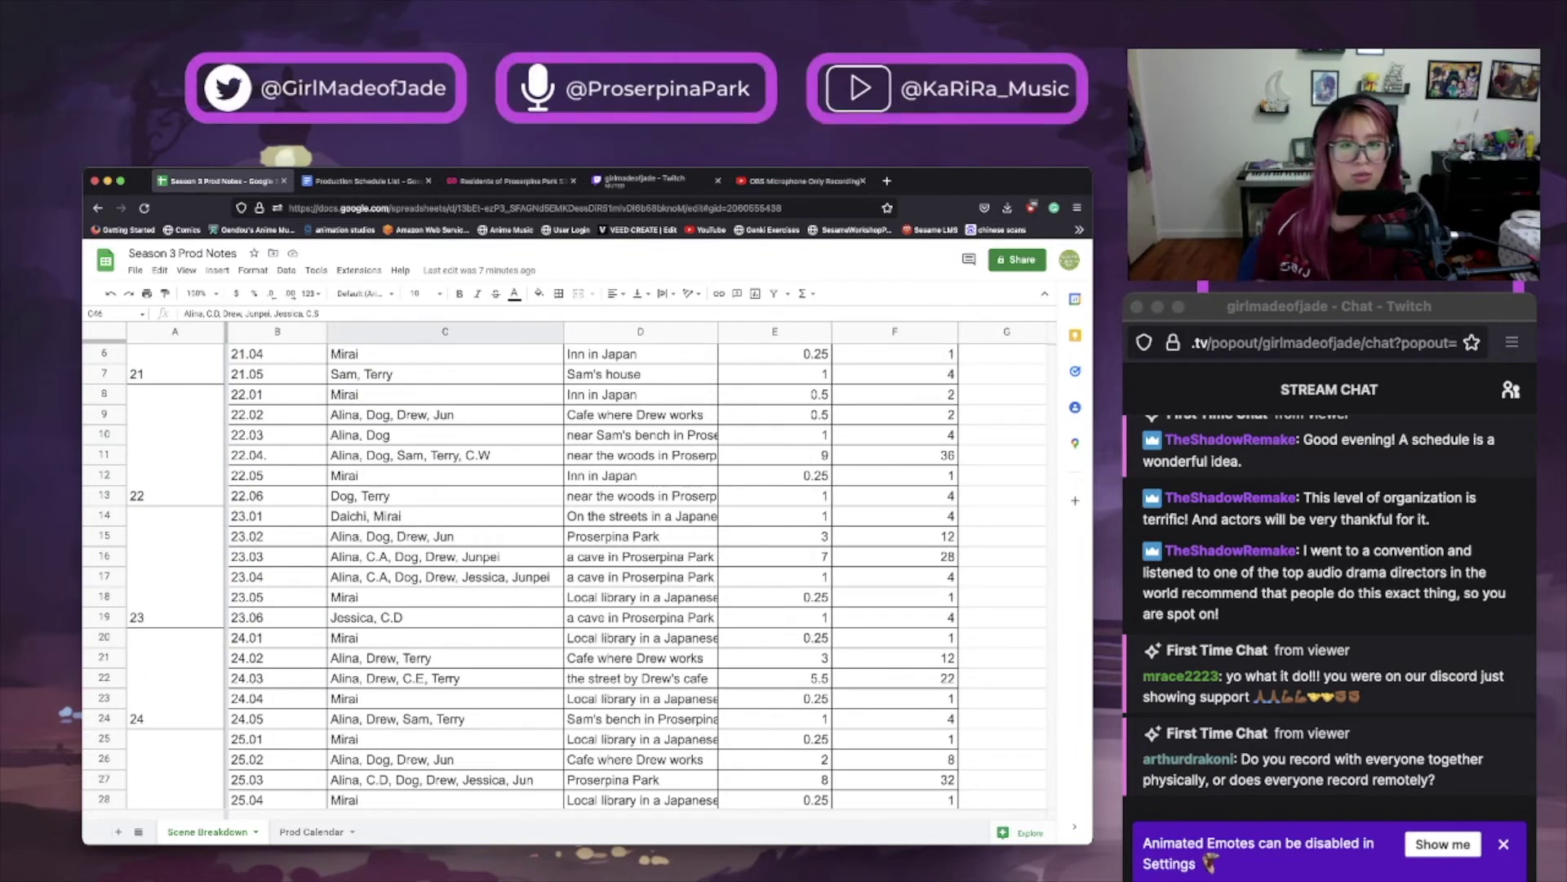
# Return to the Indiegogo campaign page and show the project overview at its start.
pyautogui.click(511, 181)
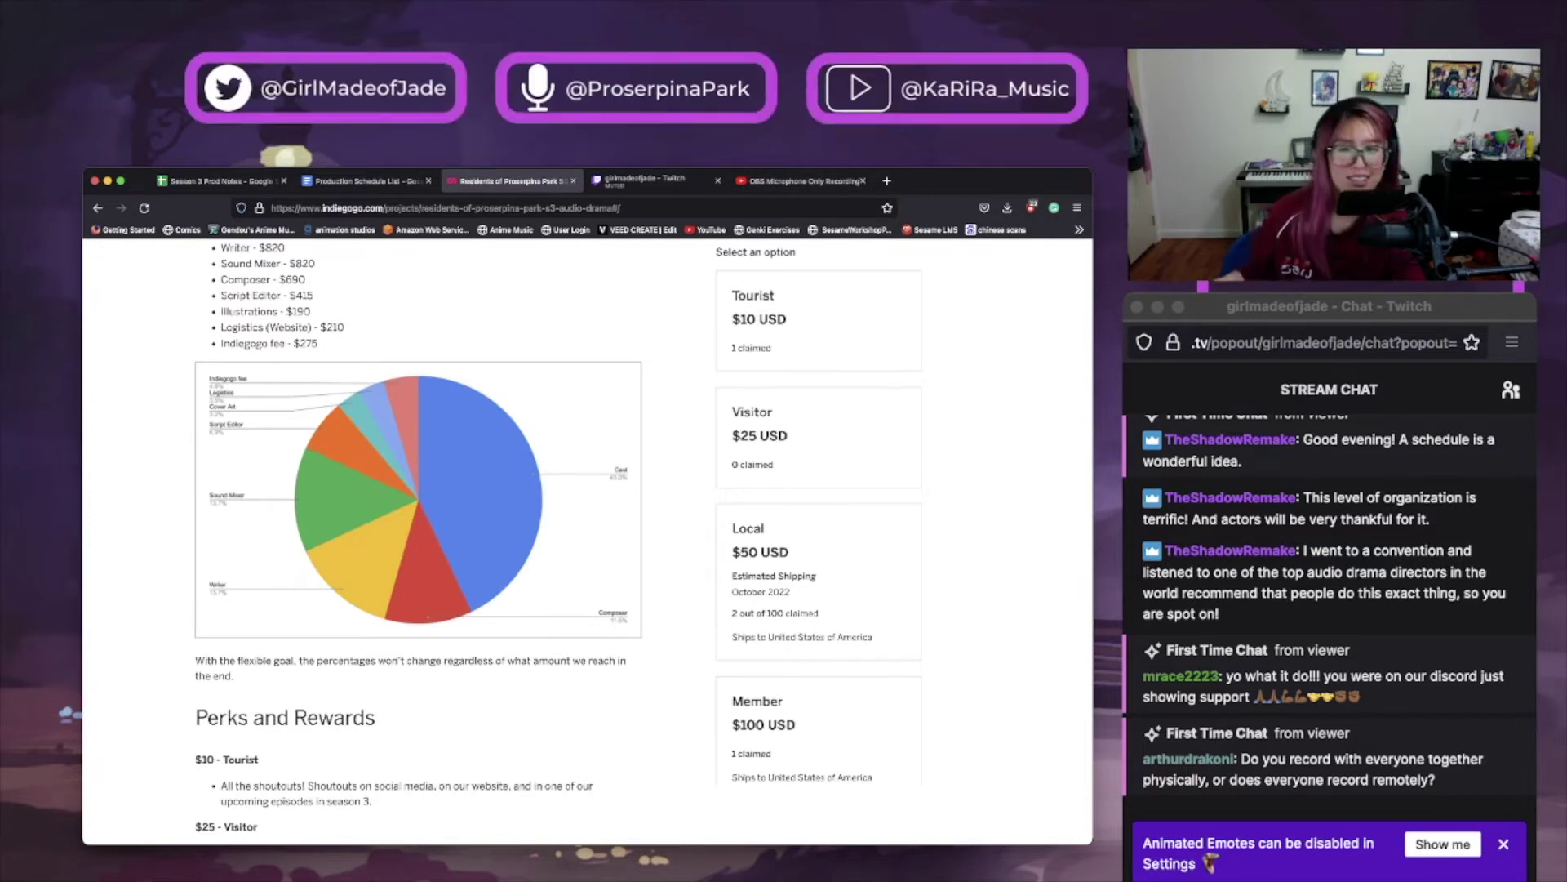
pyautogui.scroll(20, 588, 538)
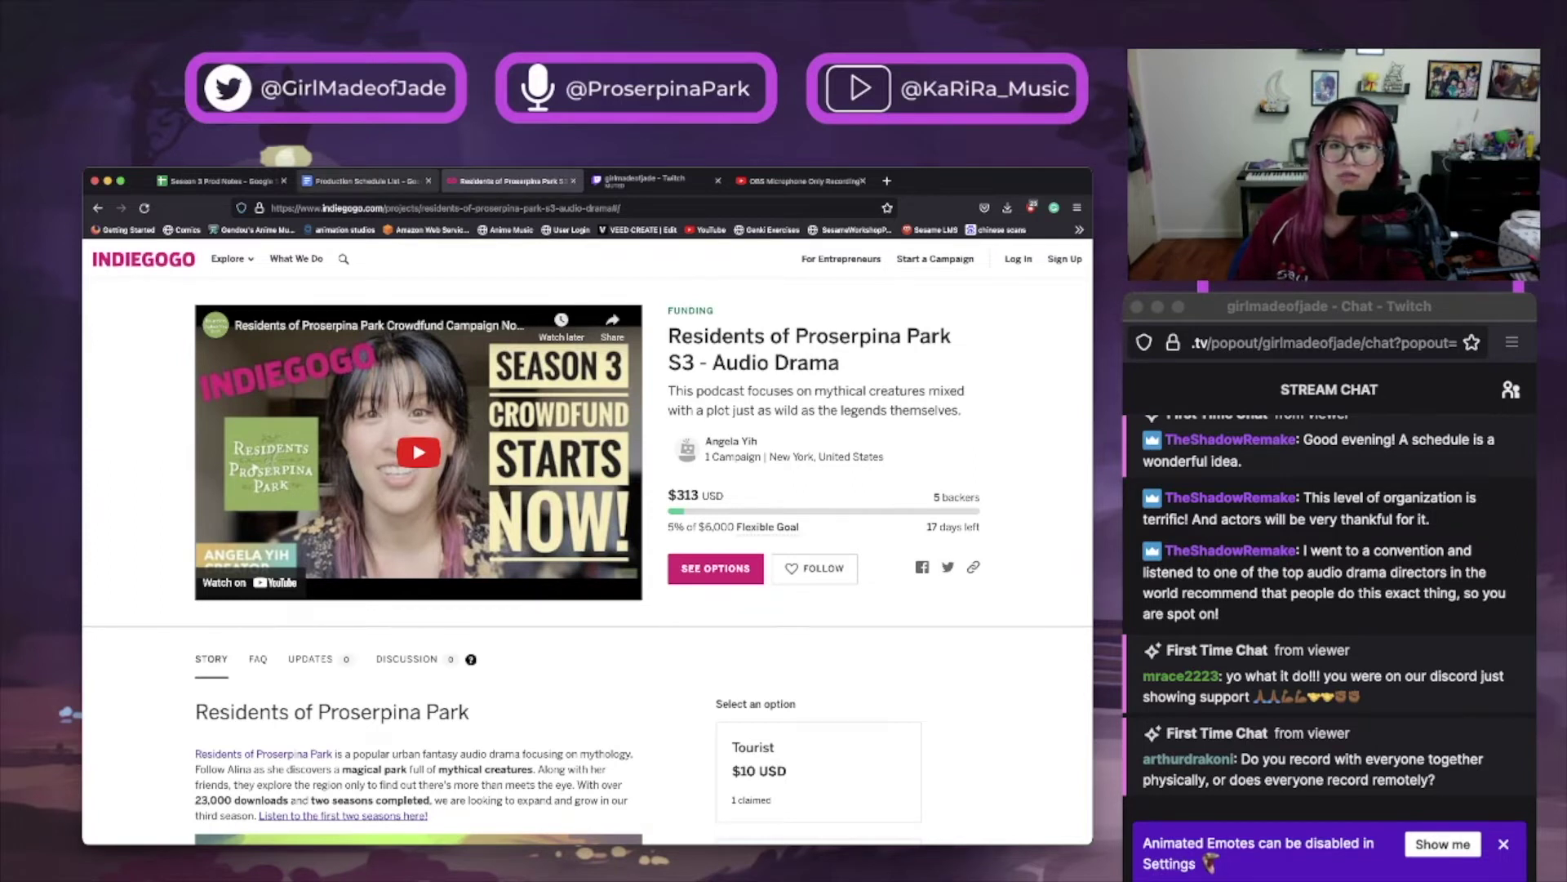
# Go back to the Scene Breakdown sheet and review the scene rows through episode 29.
pyautogui.press('super+1')
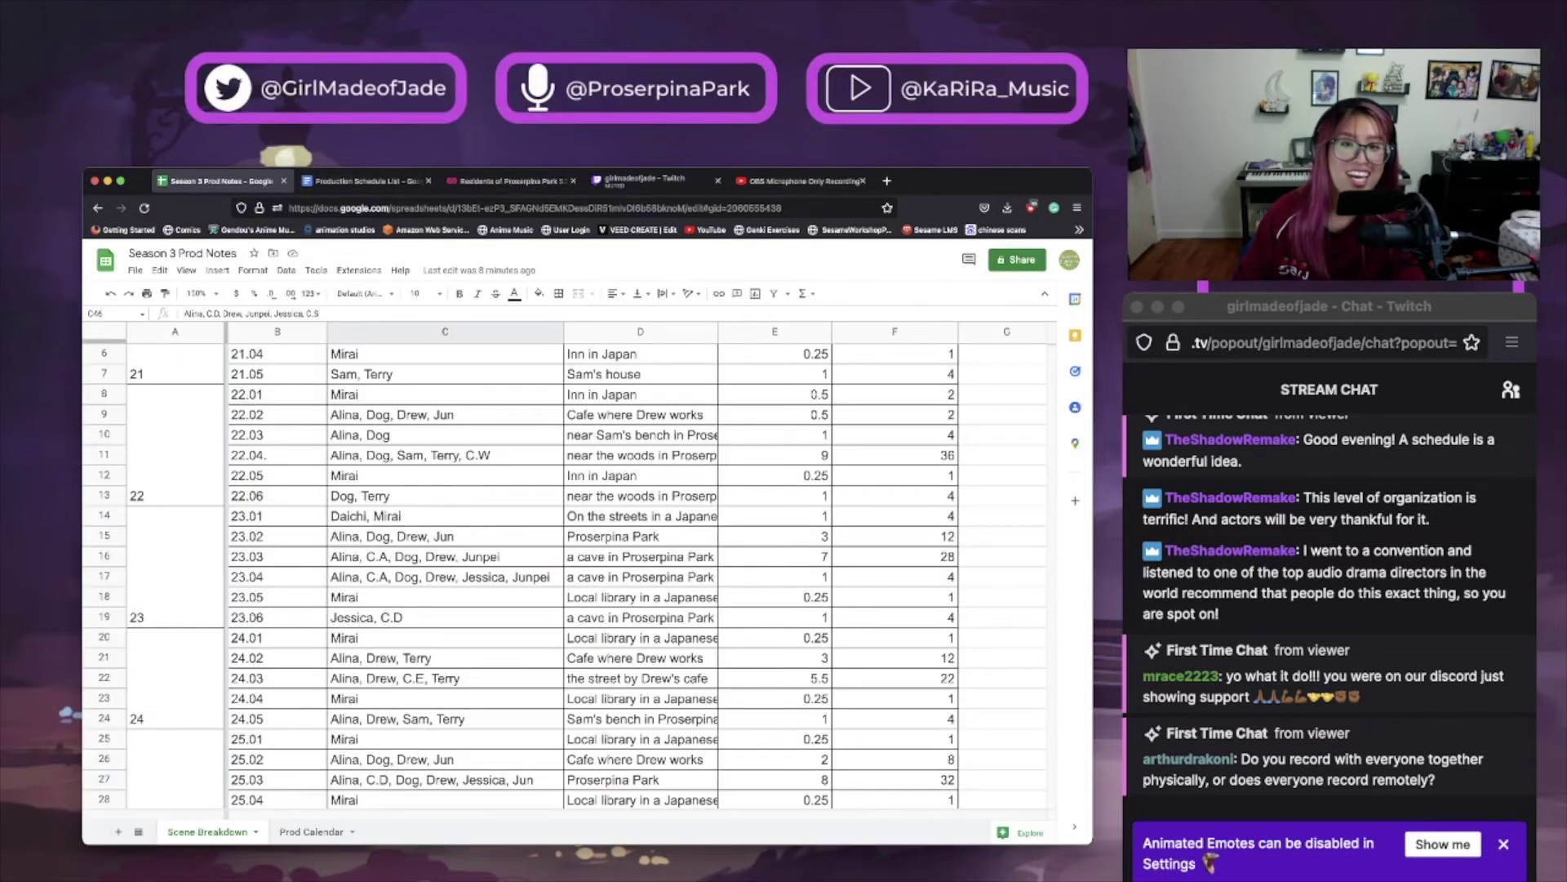
pyautogui.scroll(-3, 576, 578)
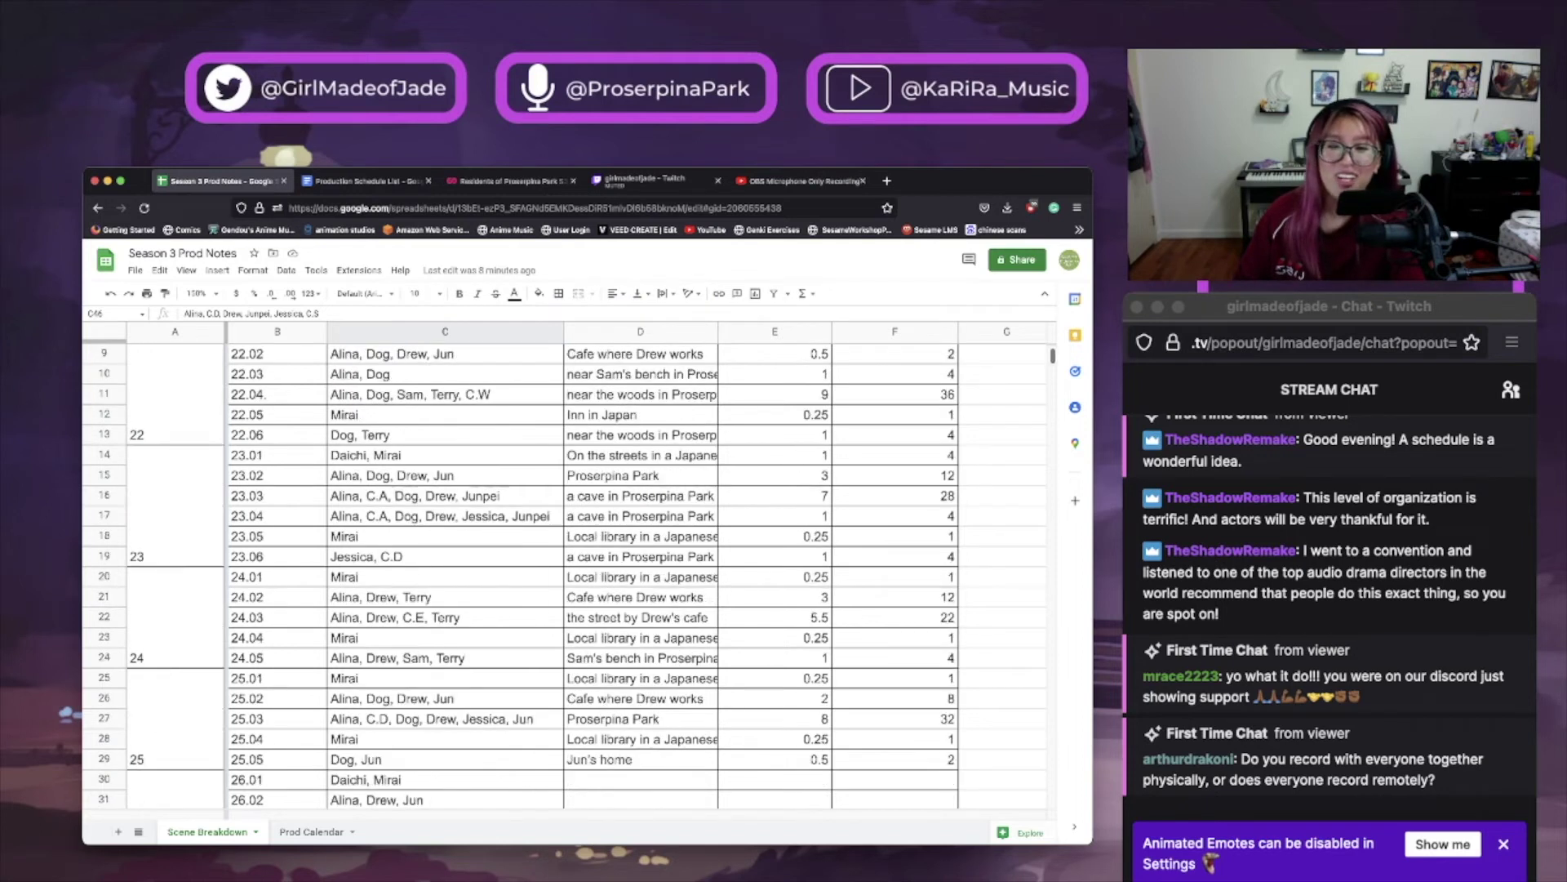
pyautogui.scroll(-3, 577, 578)
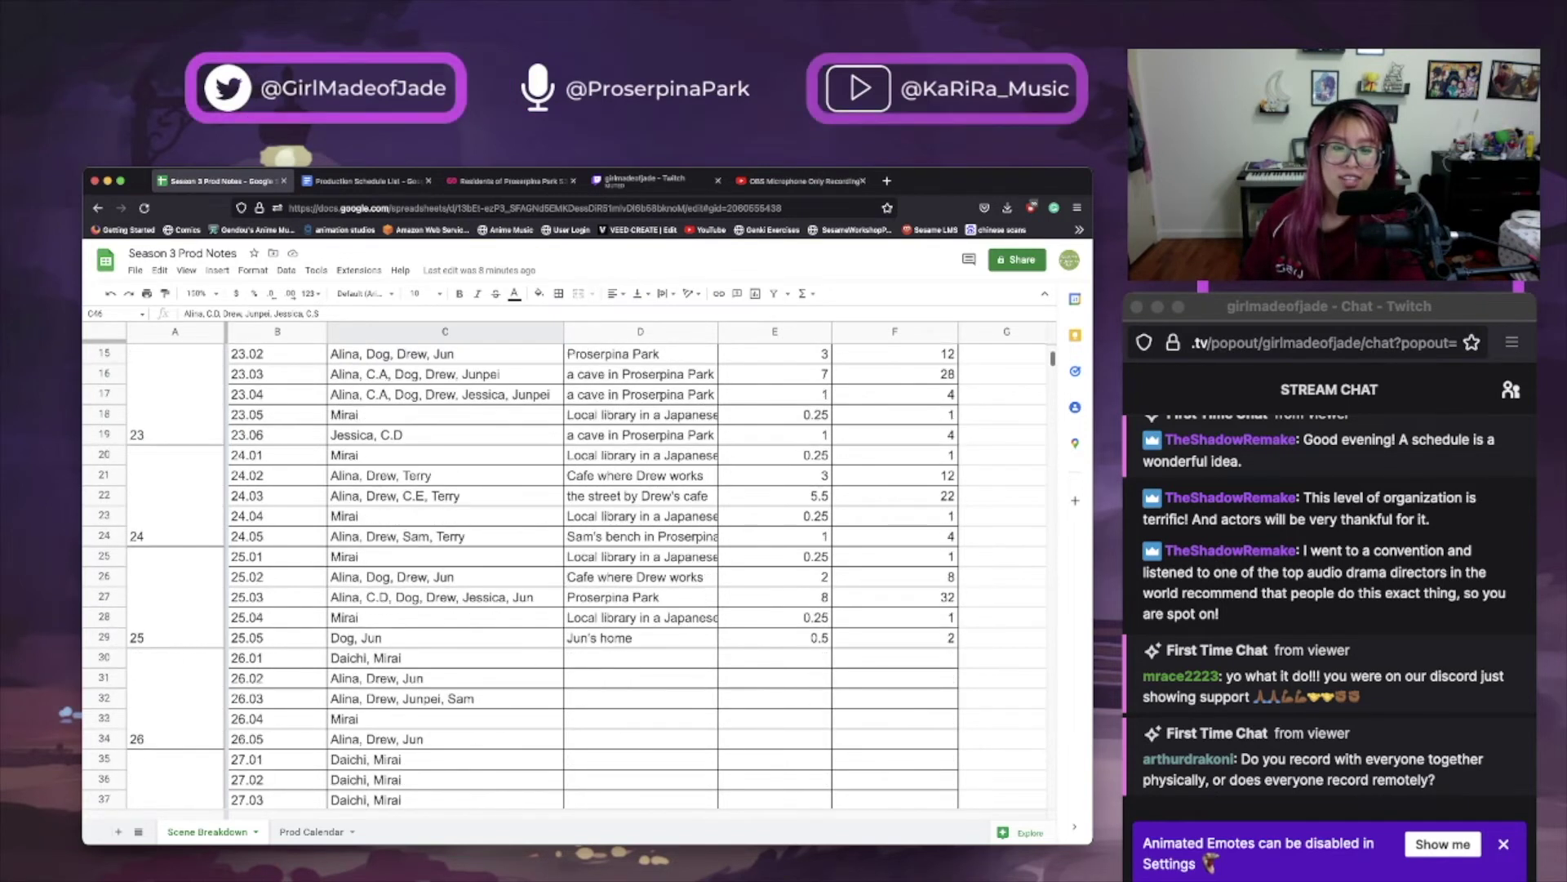
pyautogui.scroll(-2, 577, 578)
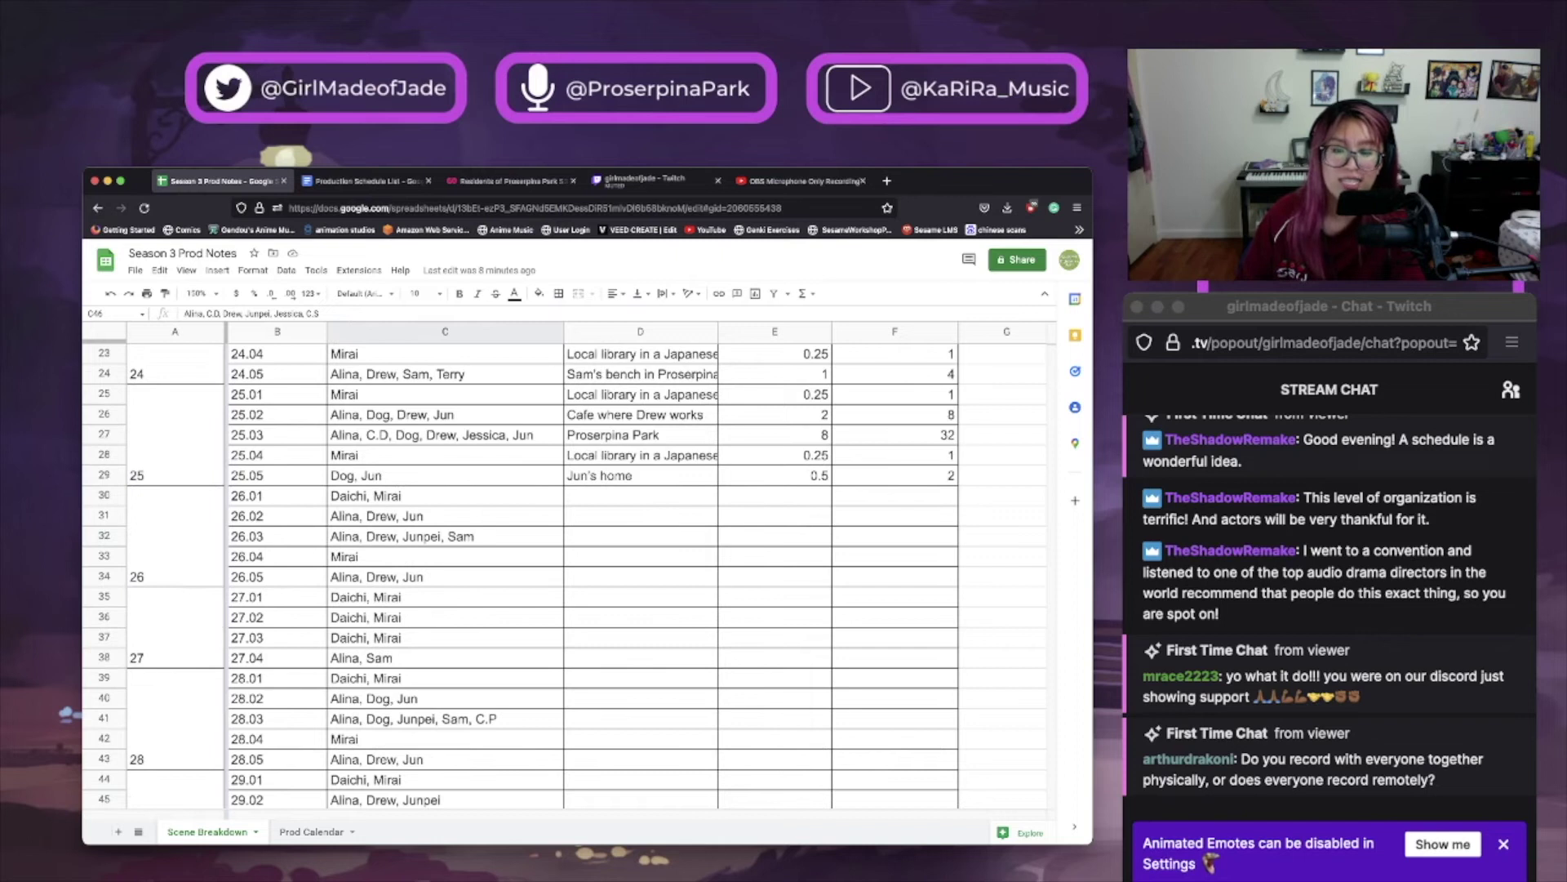
pyautogui.scroll(-1, 576, 578)
pyautogui.scroll(-1, 576, 578)
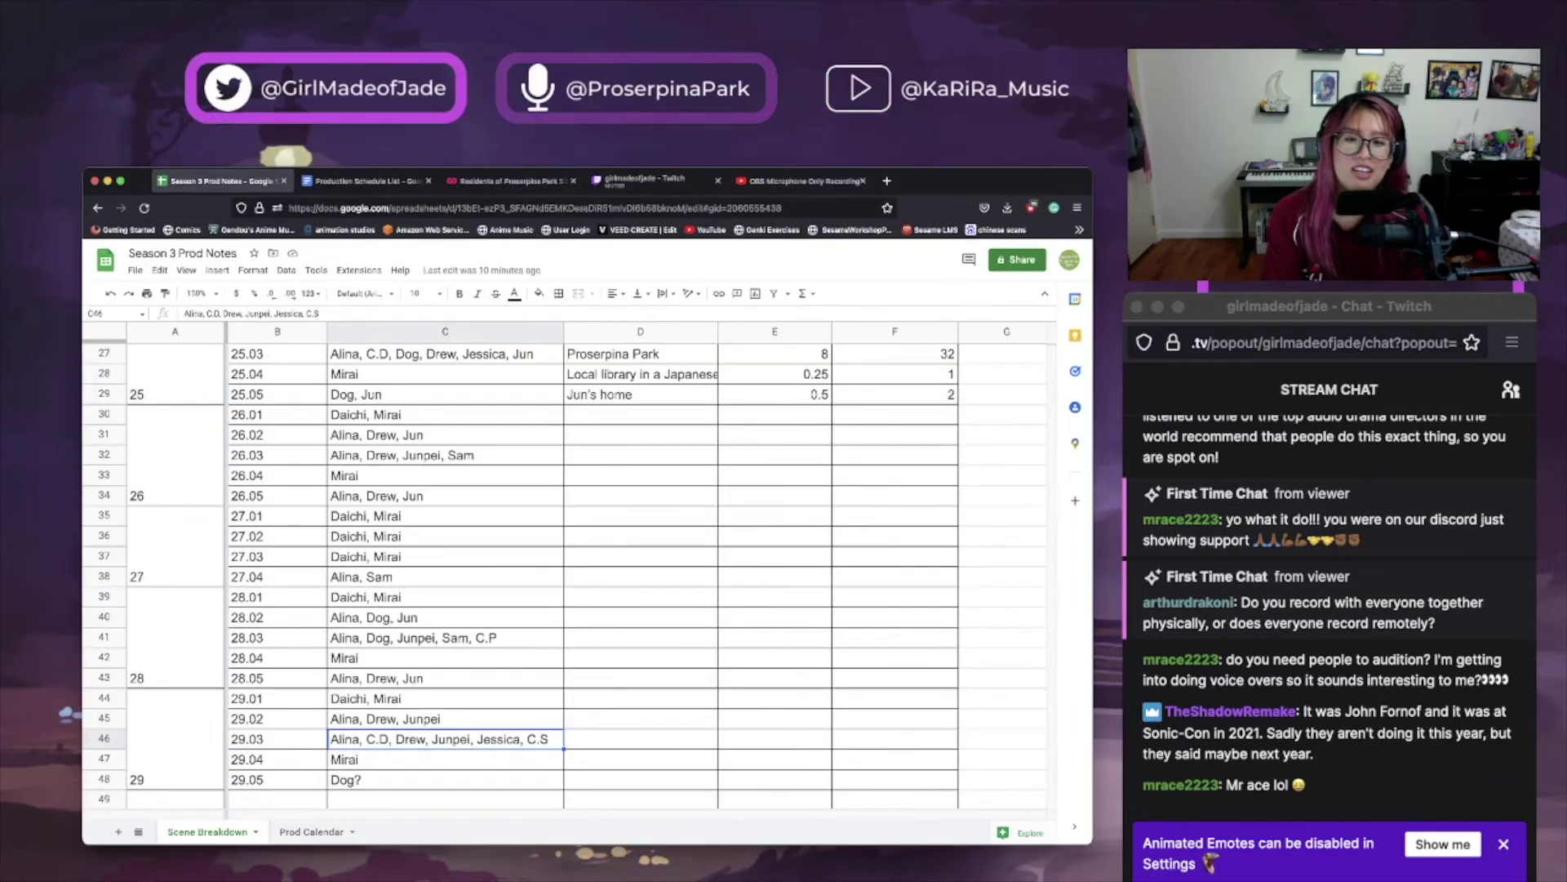
# Highlight the character entry C.P within scene 28.03's character list.
pyautogui.doubleClick(412, 637)
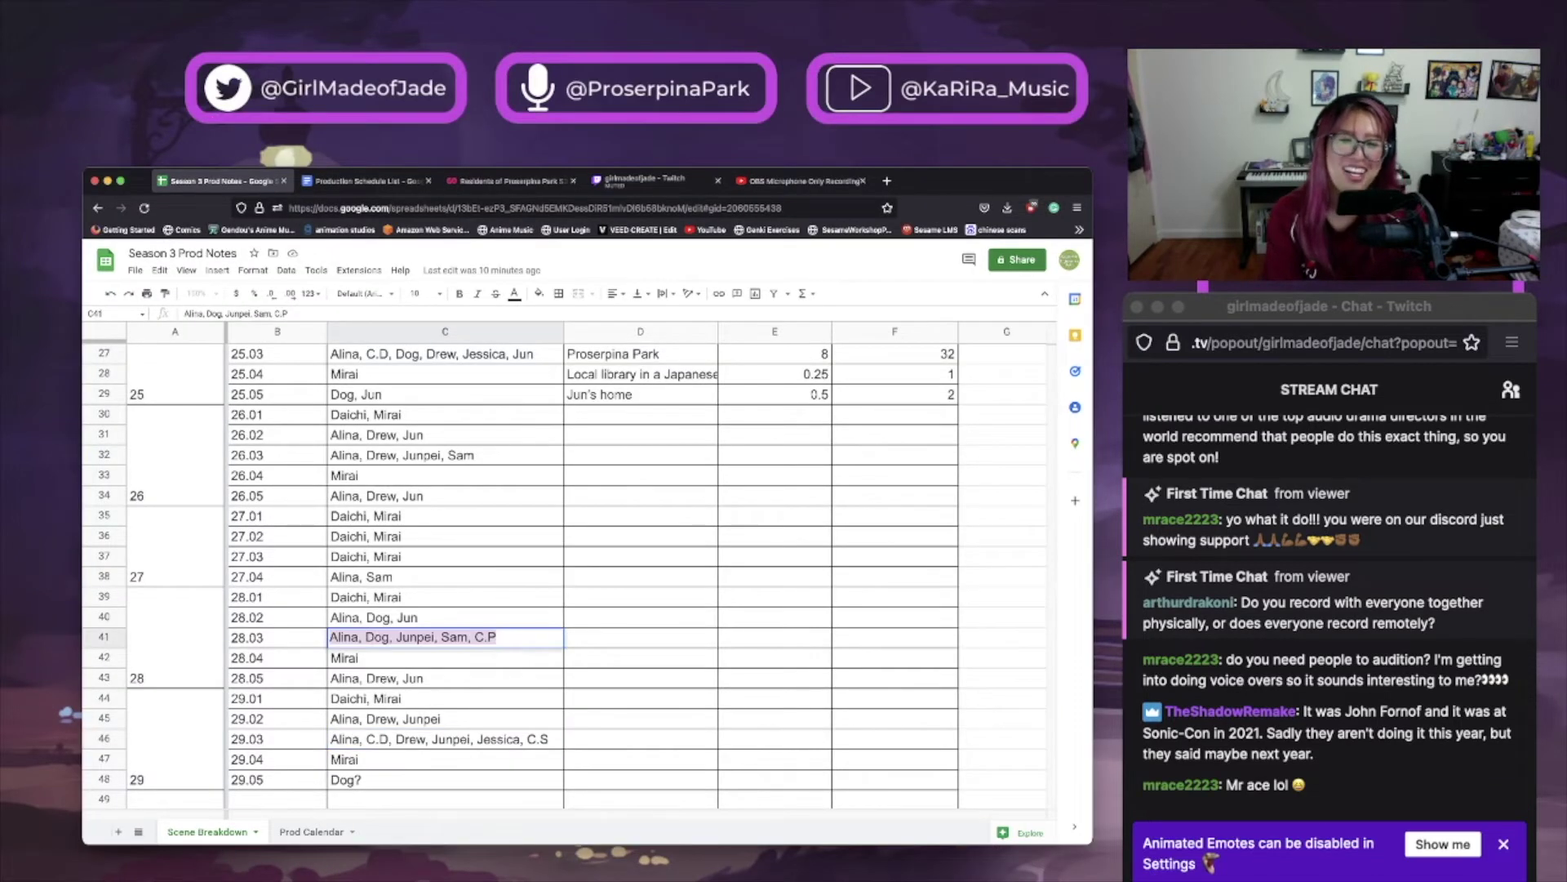
pyautogui.press('Right')
pyautogui.hotkey('shift', 'Left')
pyautogui.hotkey('shift', 'Left')
pyautogui.hotkey('shift', 'Left')
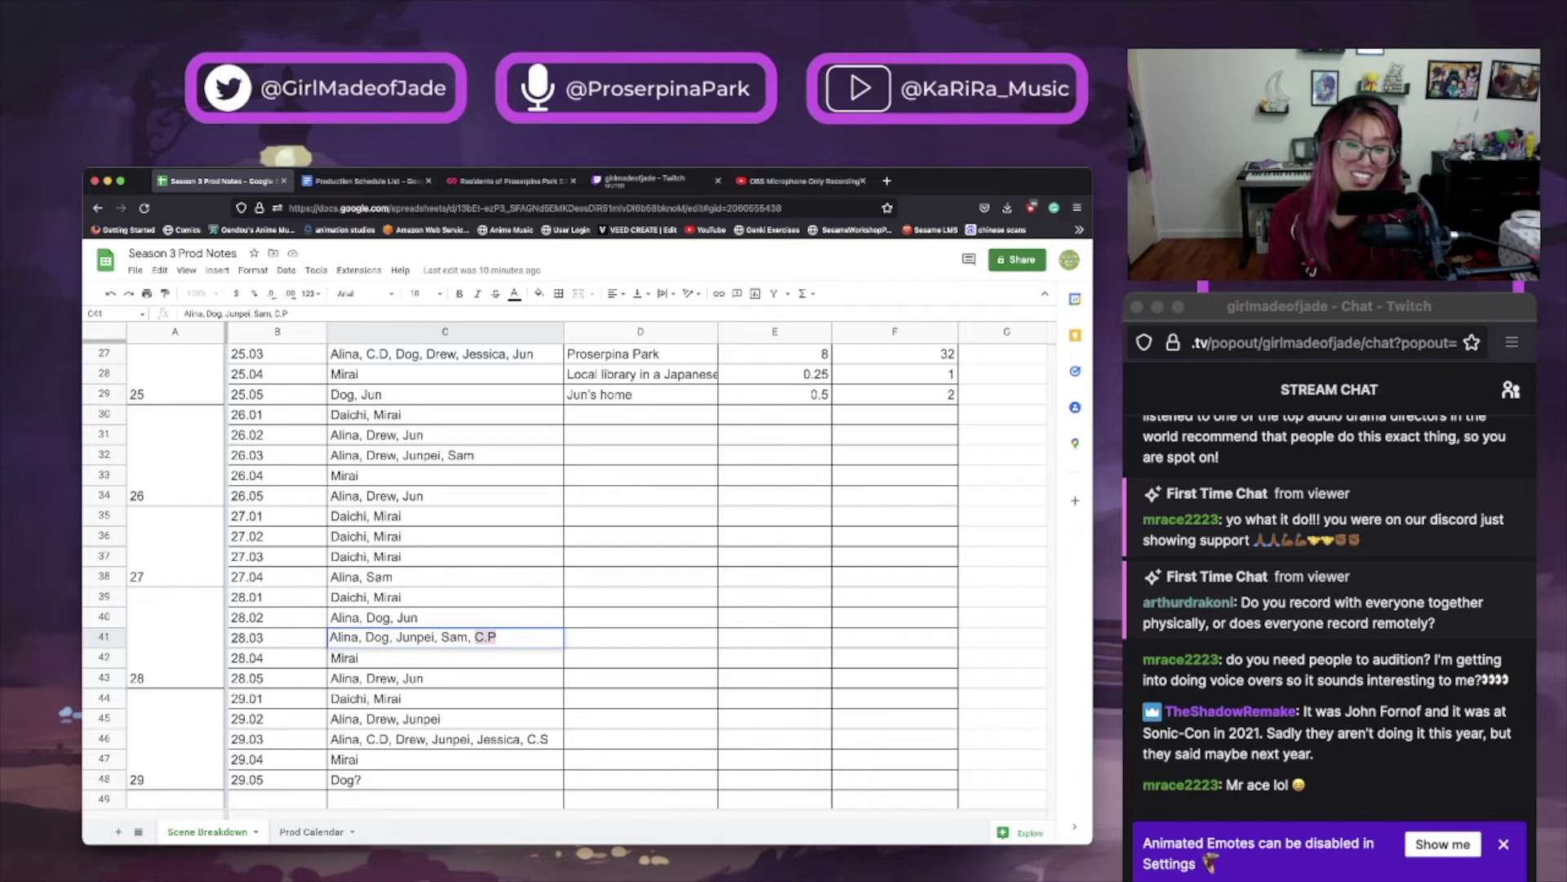
# Highlight the character entry C.S within scene 29.03's list, and point out C.D in the same cell.
pyautogui.click(441, 739)
pyautogui.doubleClick(441, 739)
pyautogui.hotkey('shift', 'Left')
pyautogui.hotkey('shift', 'Left')
pyautogui.hotkey('shift', 'Left')
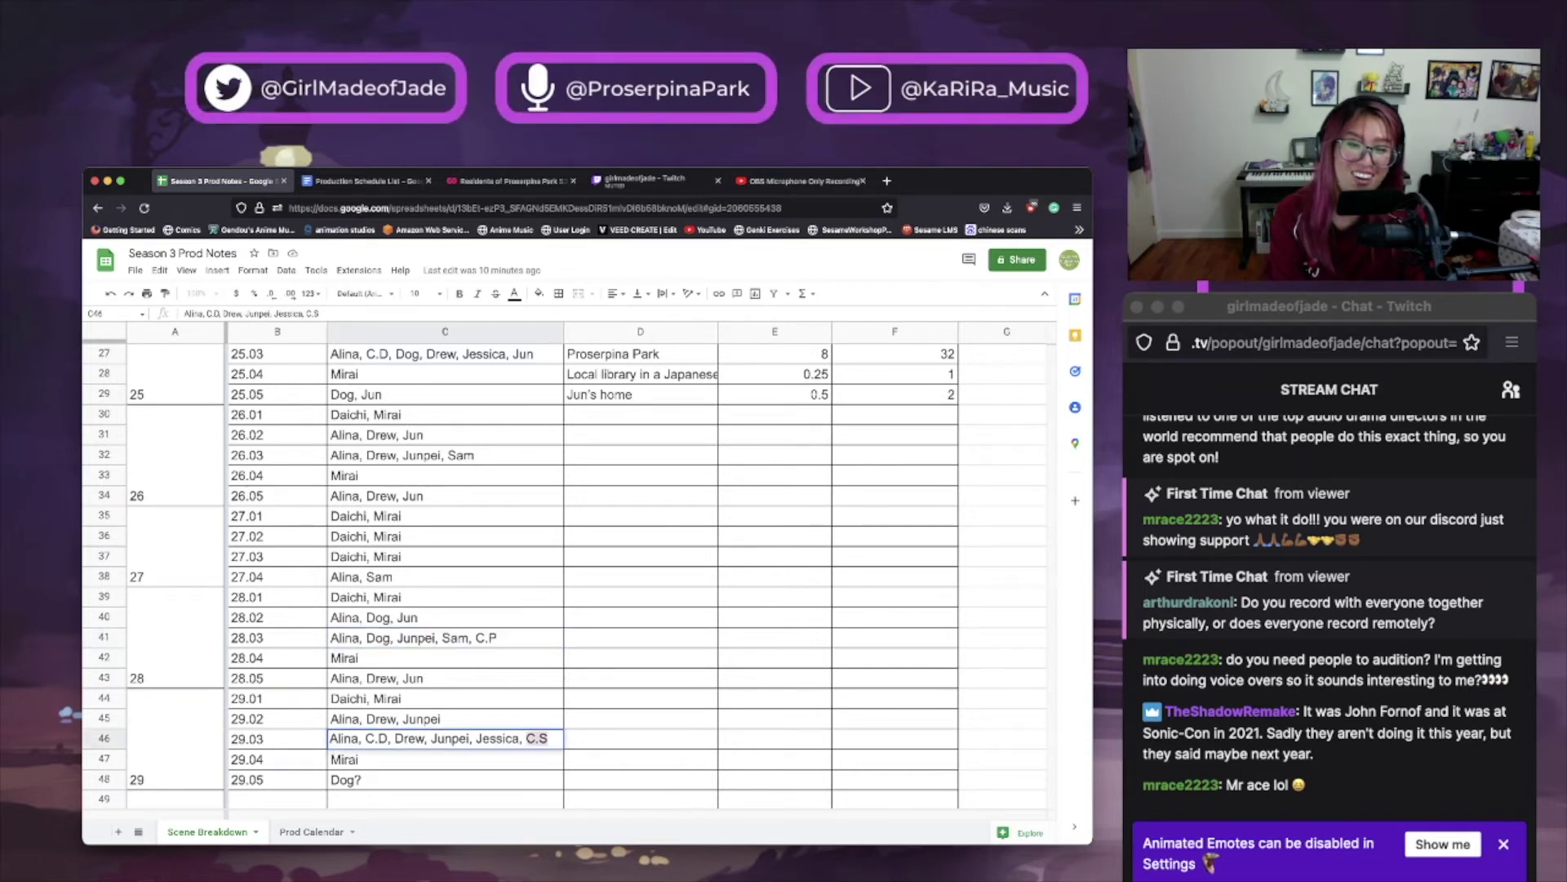
pyautogui.doubleClick(377, 739)
pyautogui.click(378, 739)
# Examine which scenes in episodes 23 to 29 have characters listed but still lack locations and page lengths.
pyautogui.click(445, 617)
pyautogui.scroll(1, 569, 578)
pyautogui.click(445, 597)
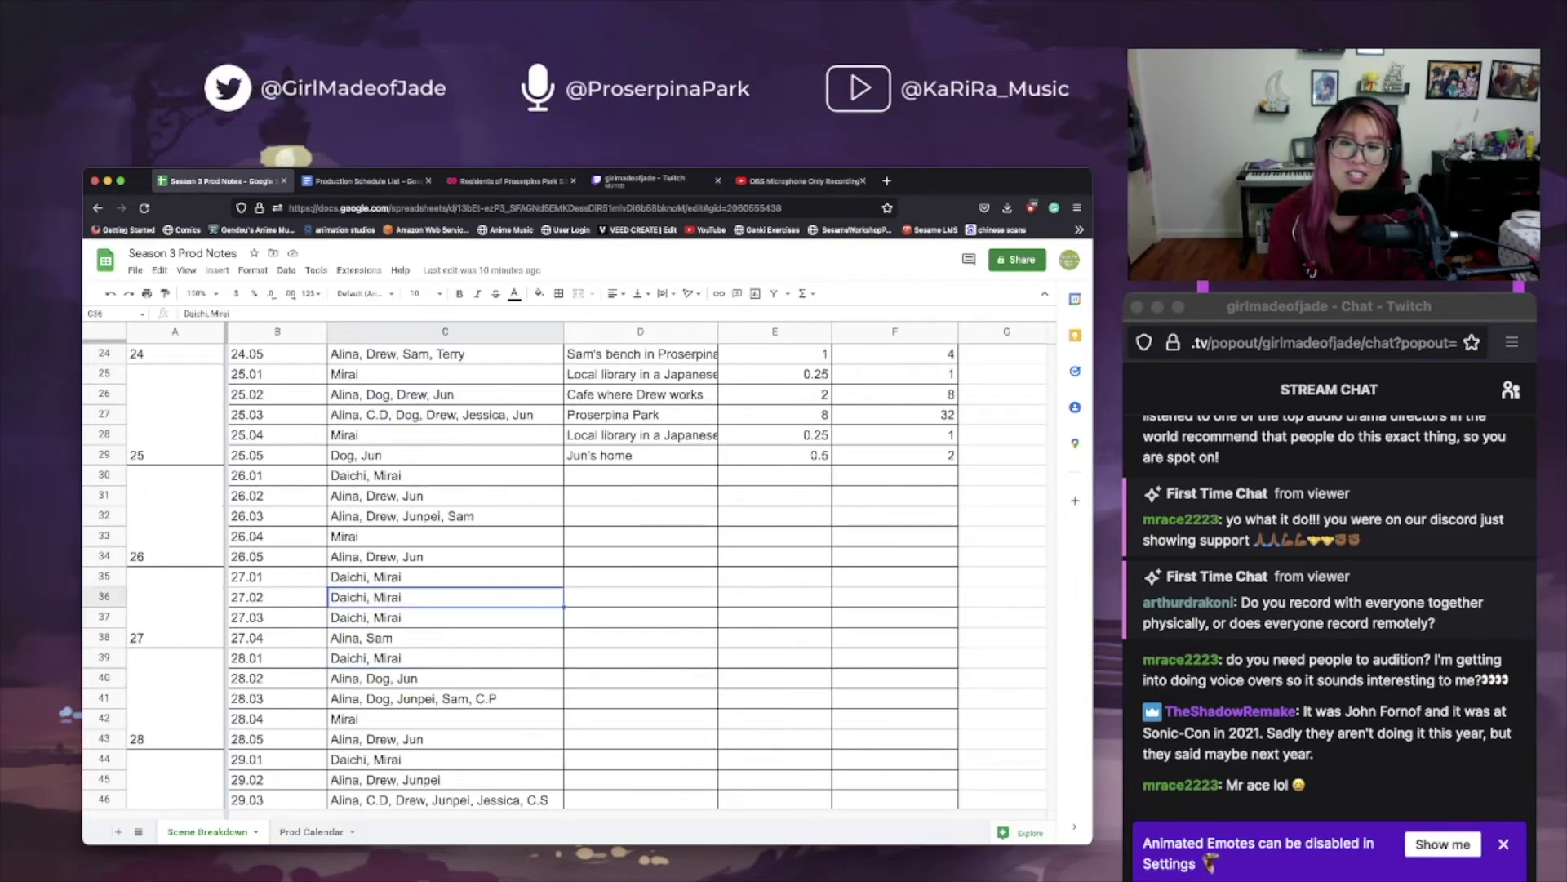
pyautogui.scroll(-2, 569, 578)
pyautogui.scroll(-3, 569, 578)
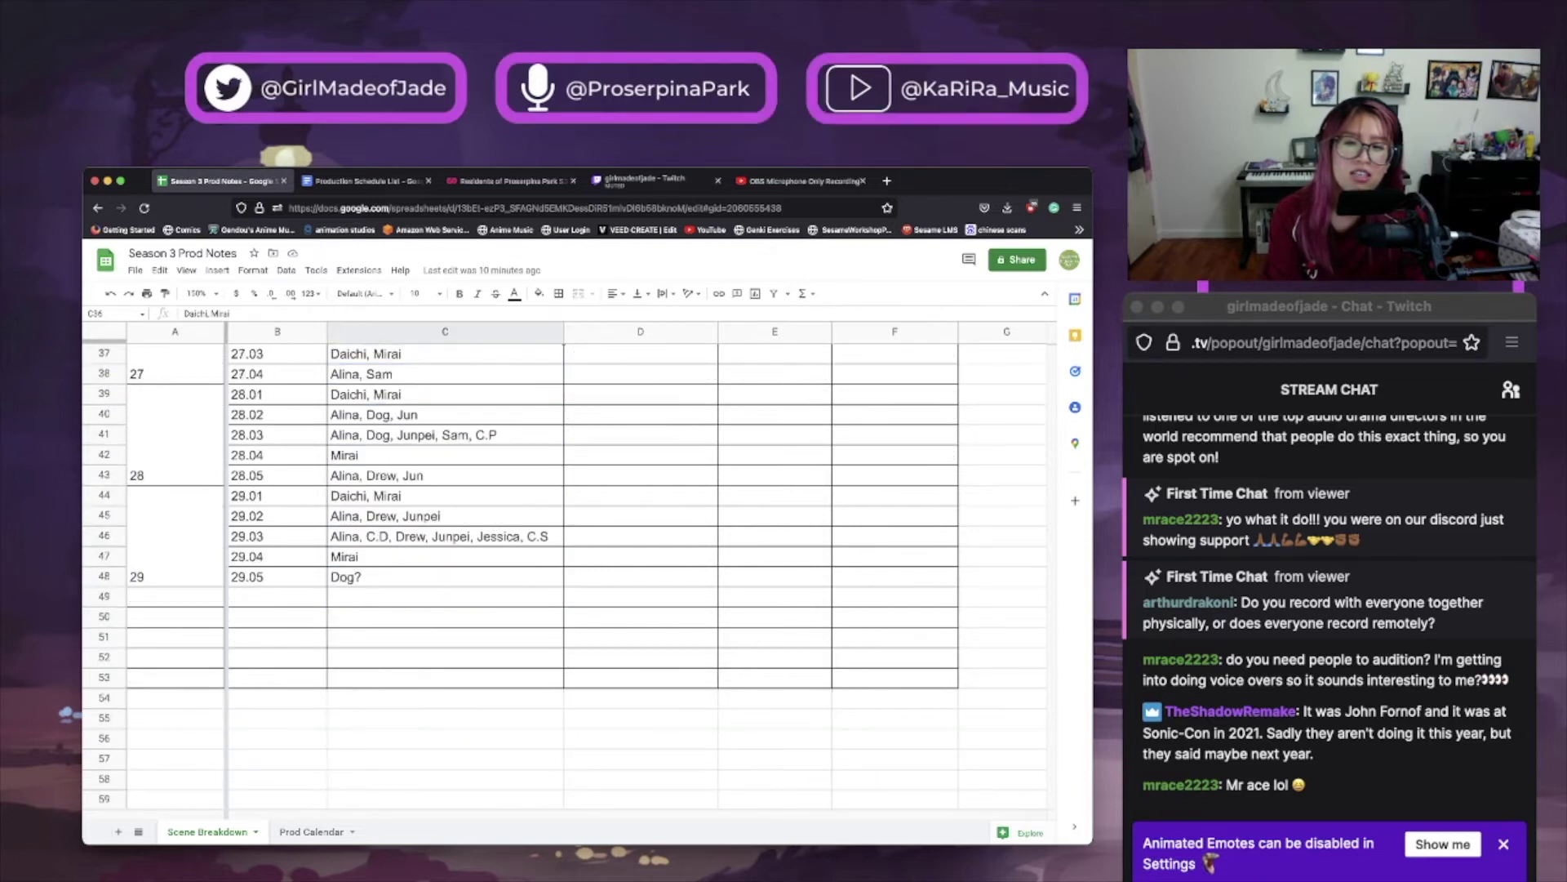
pyautogui.scroll(2, 569, 578)
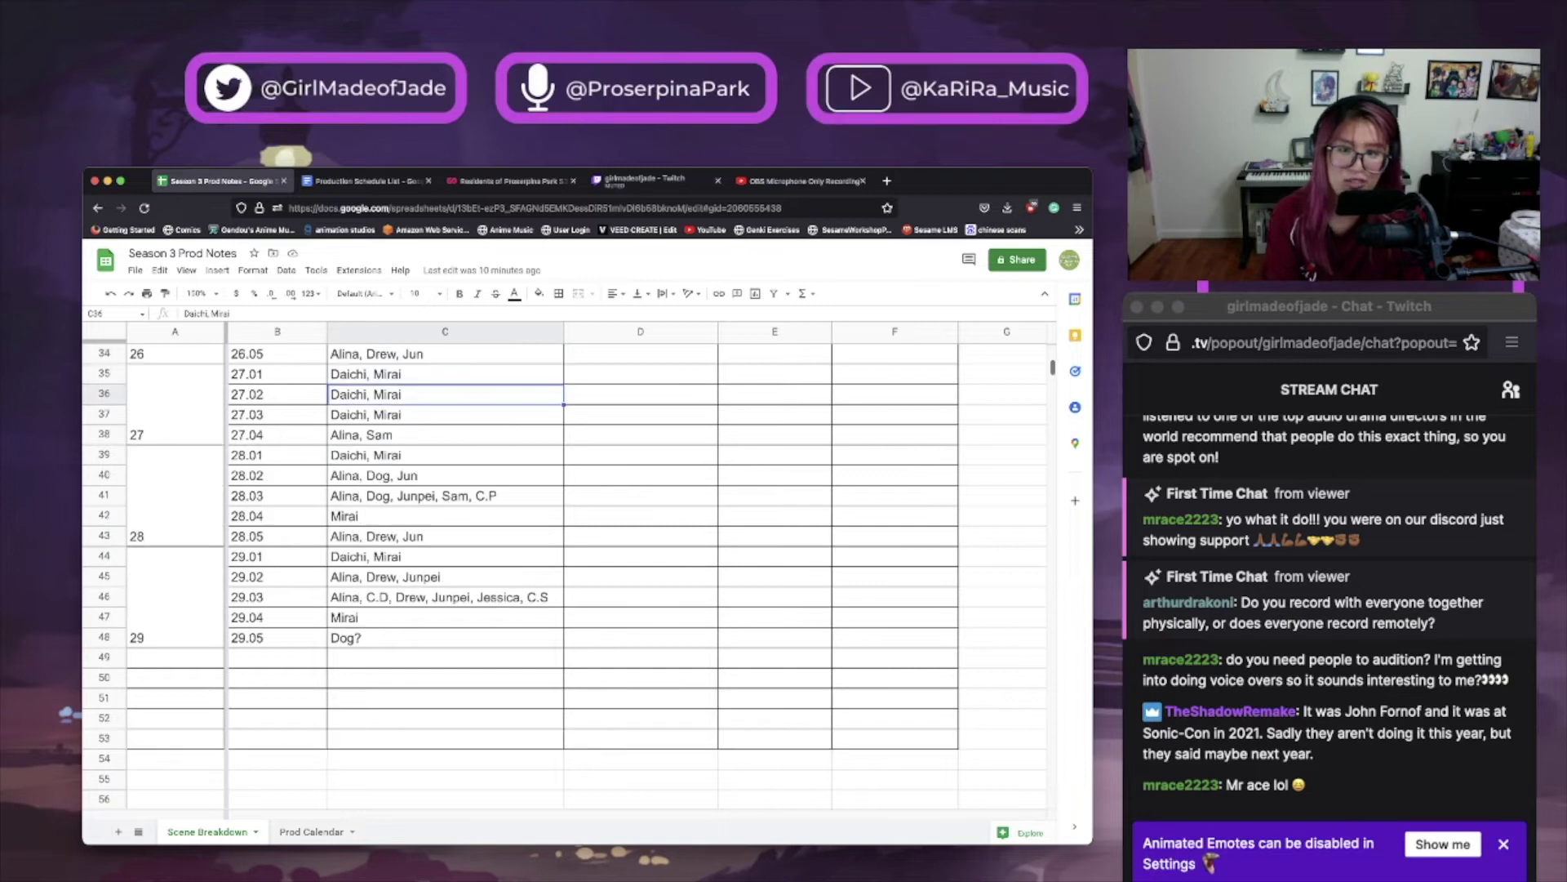
pyautogui.scroll(4, 569, 578)
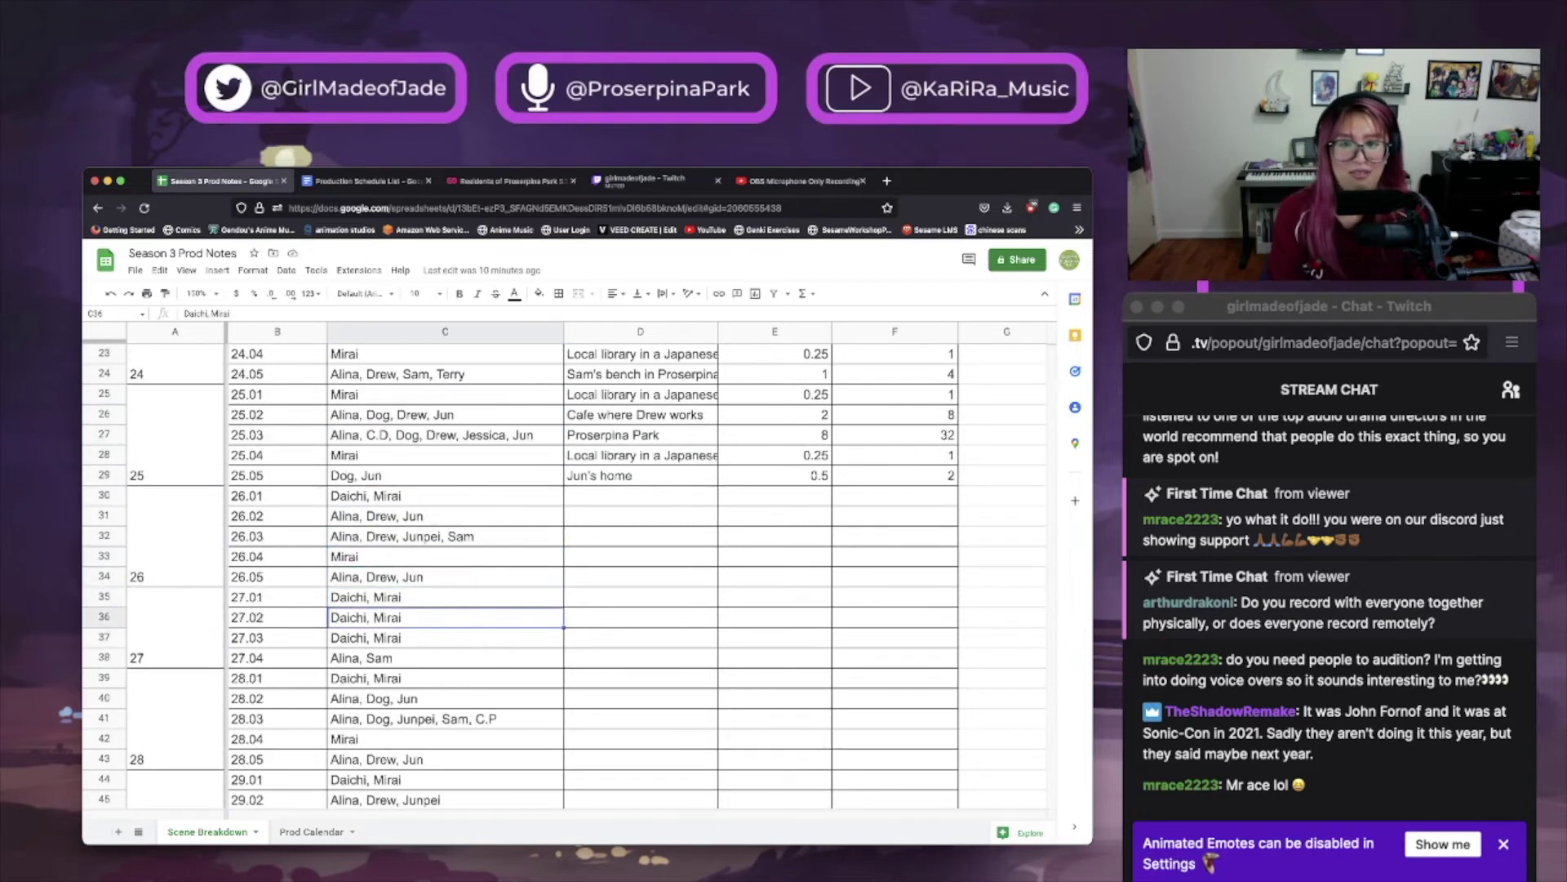
pyautogui.scroll(2, 569, 578)
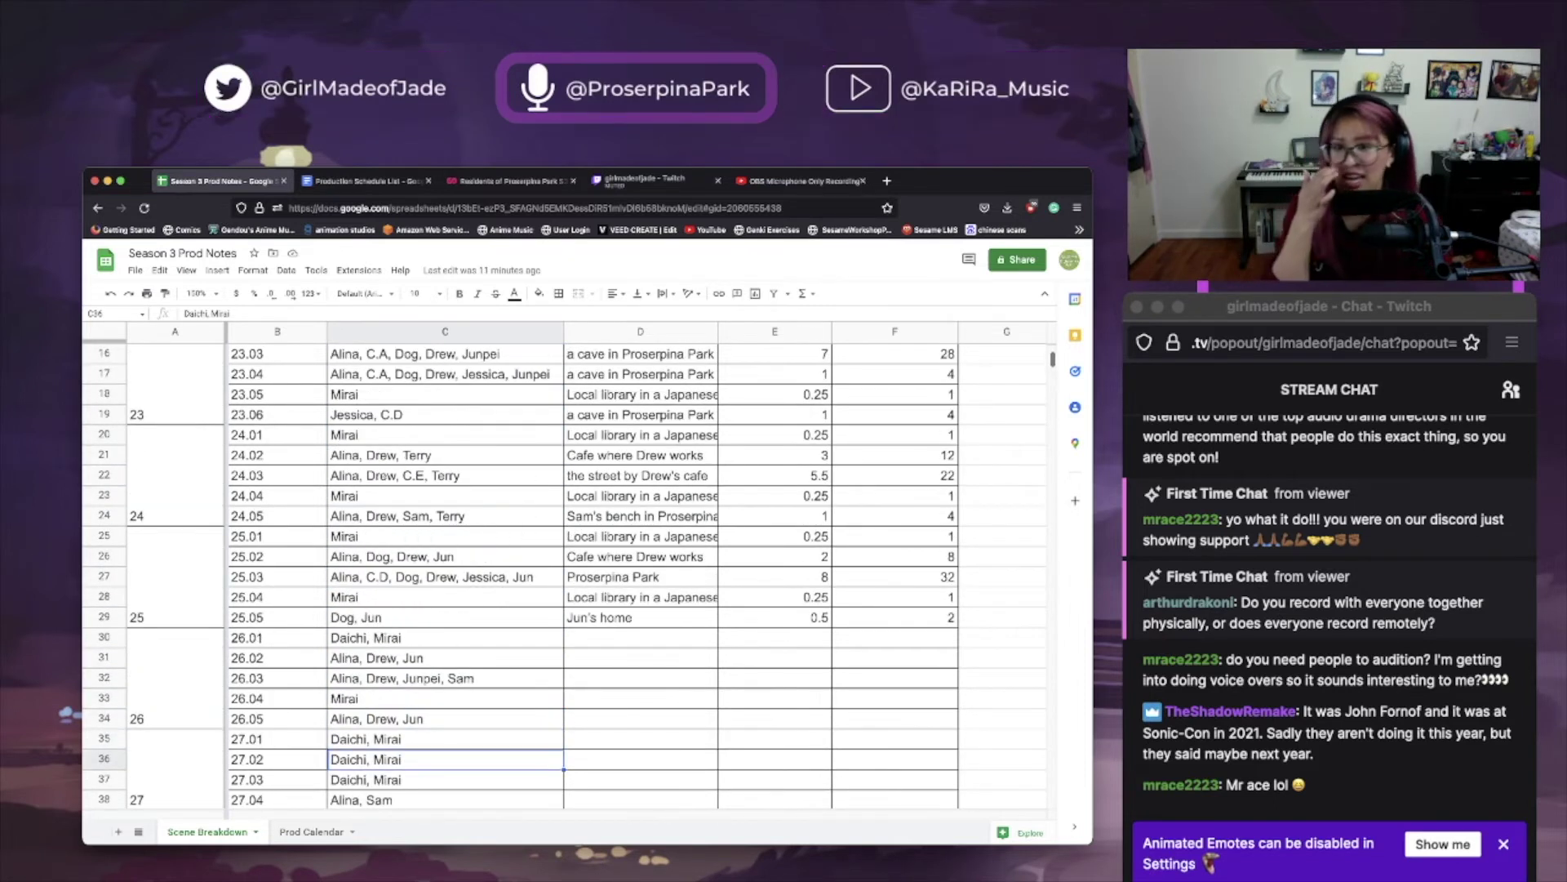
pyautogui.scroll(1, 569, 578)
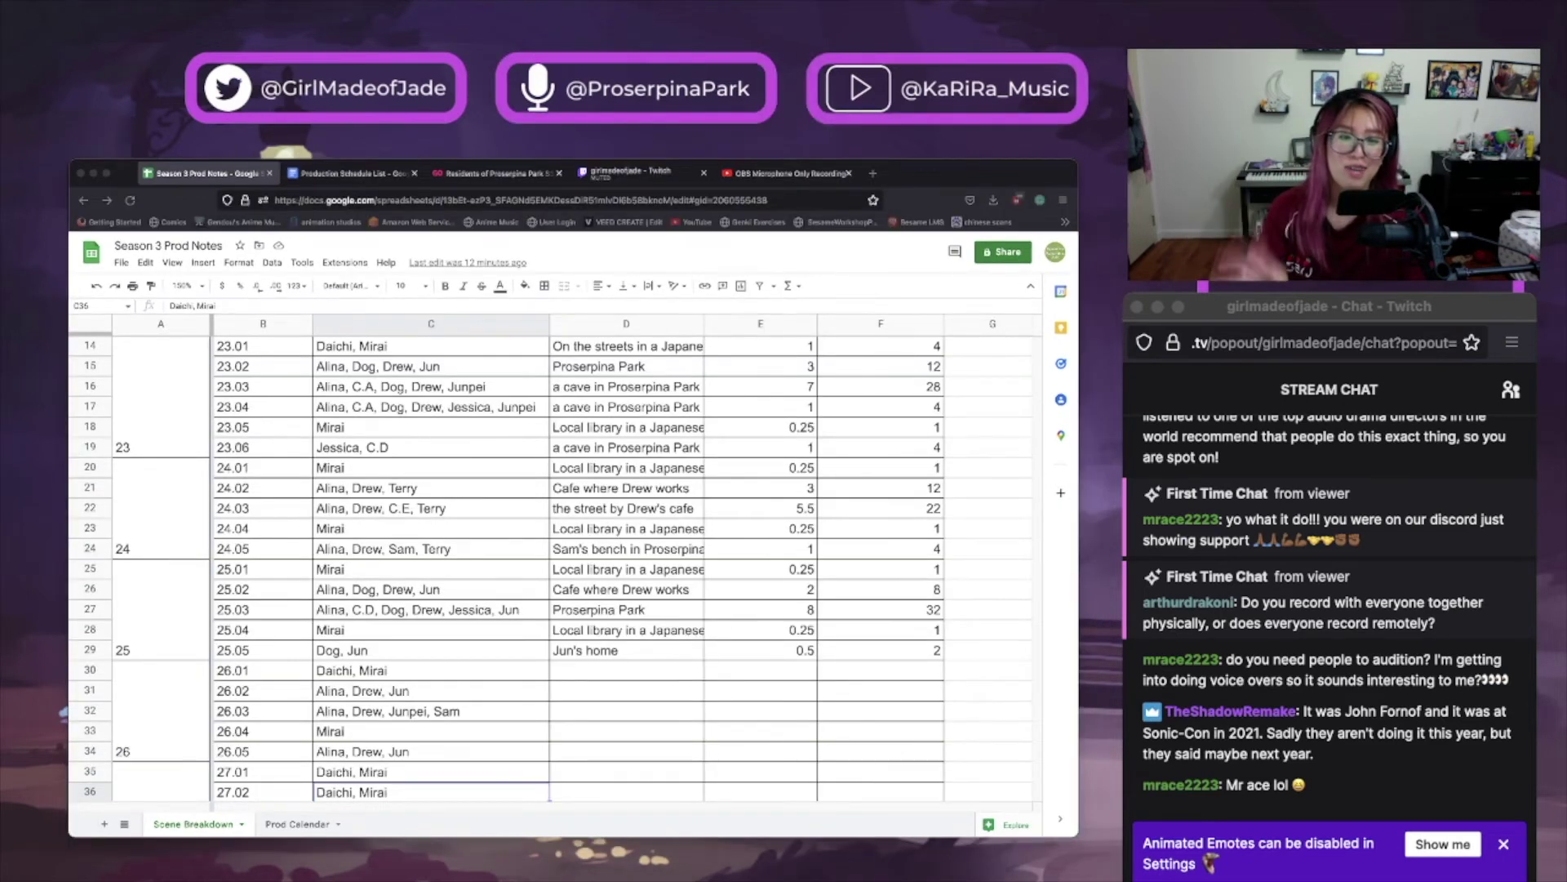
pyautogui.scroll(-3, 555, 572)
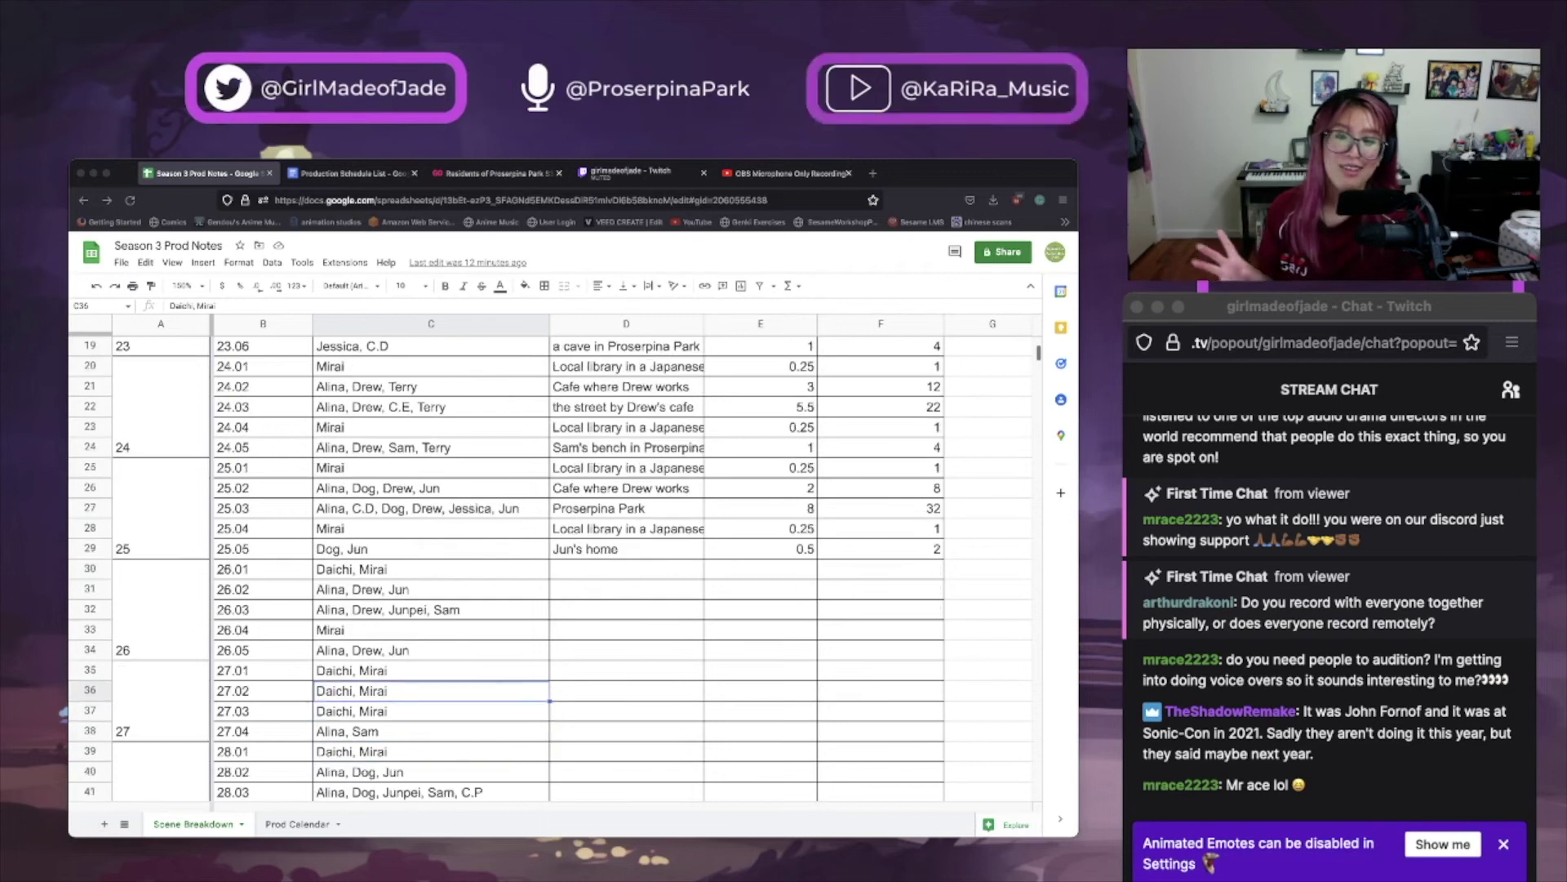
pyautogui.scroll(-1, 555, 571)
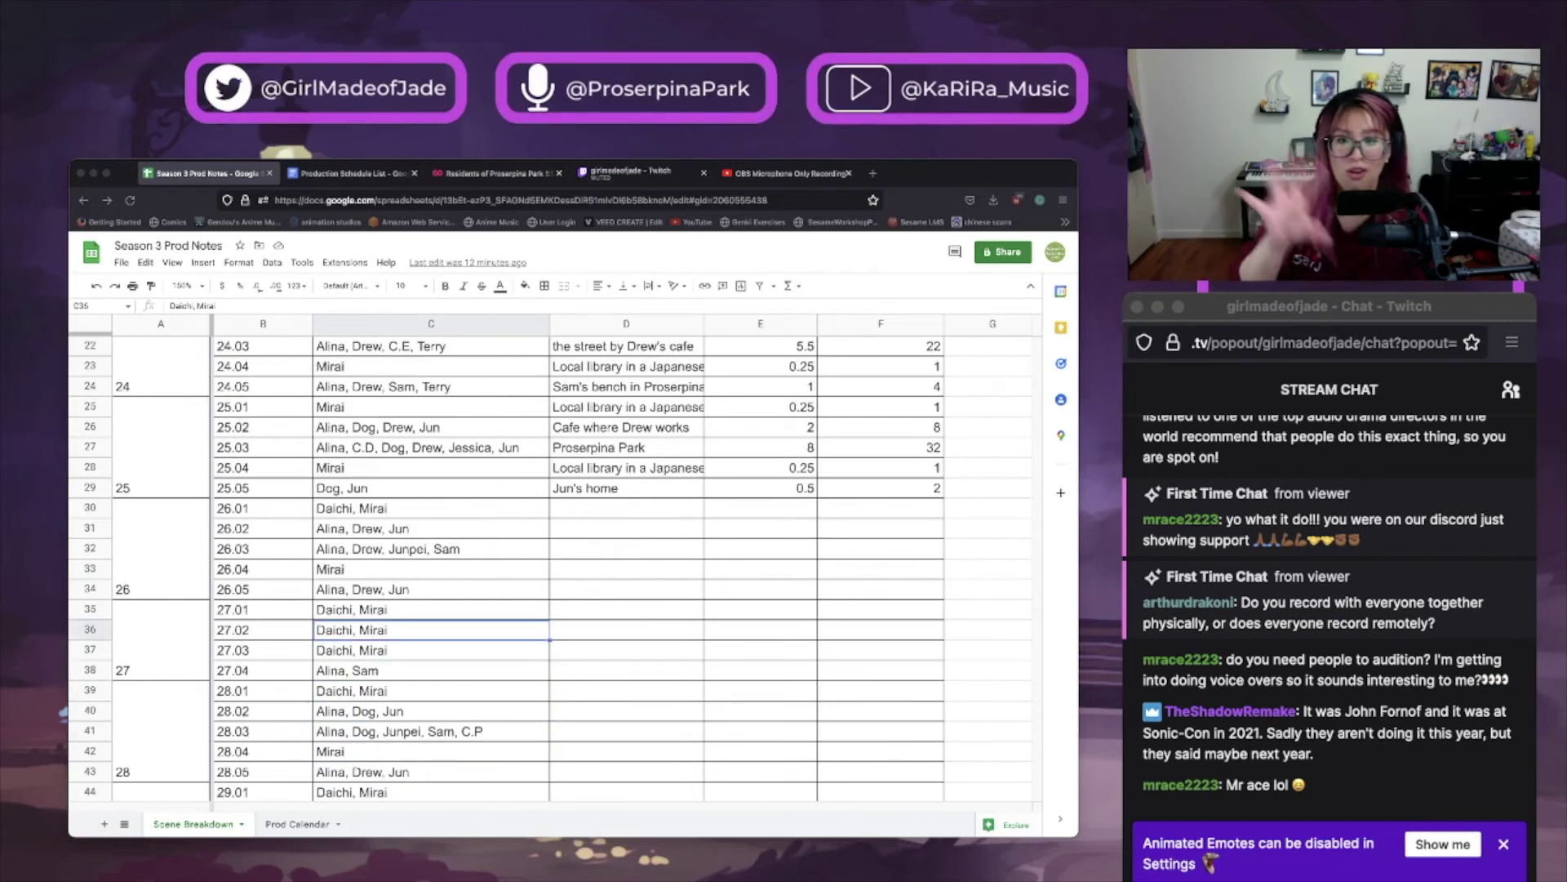
pyautogui.scroll(2, 555, 572)
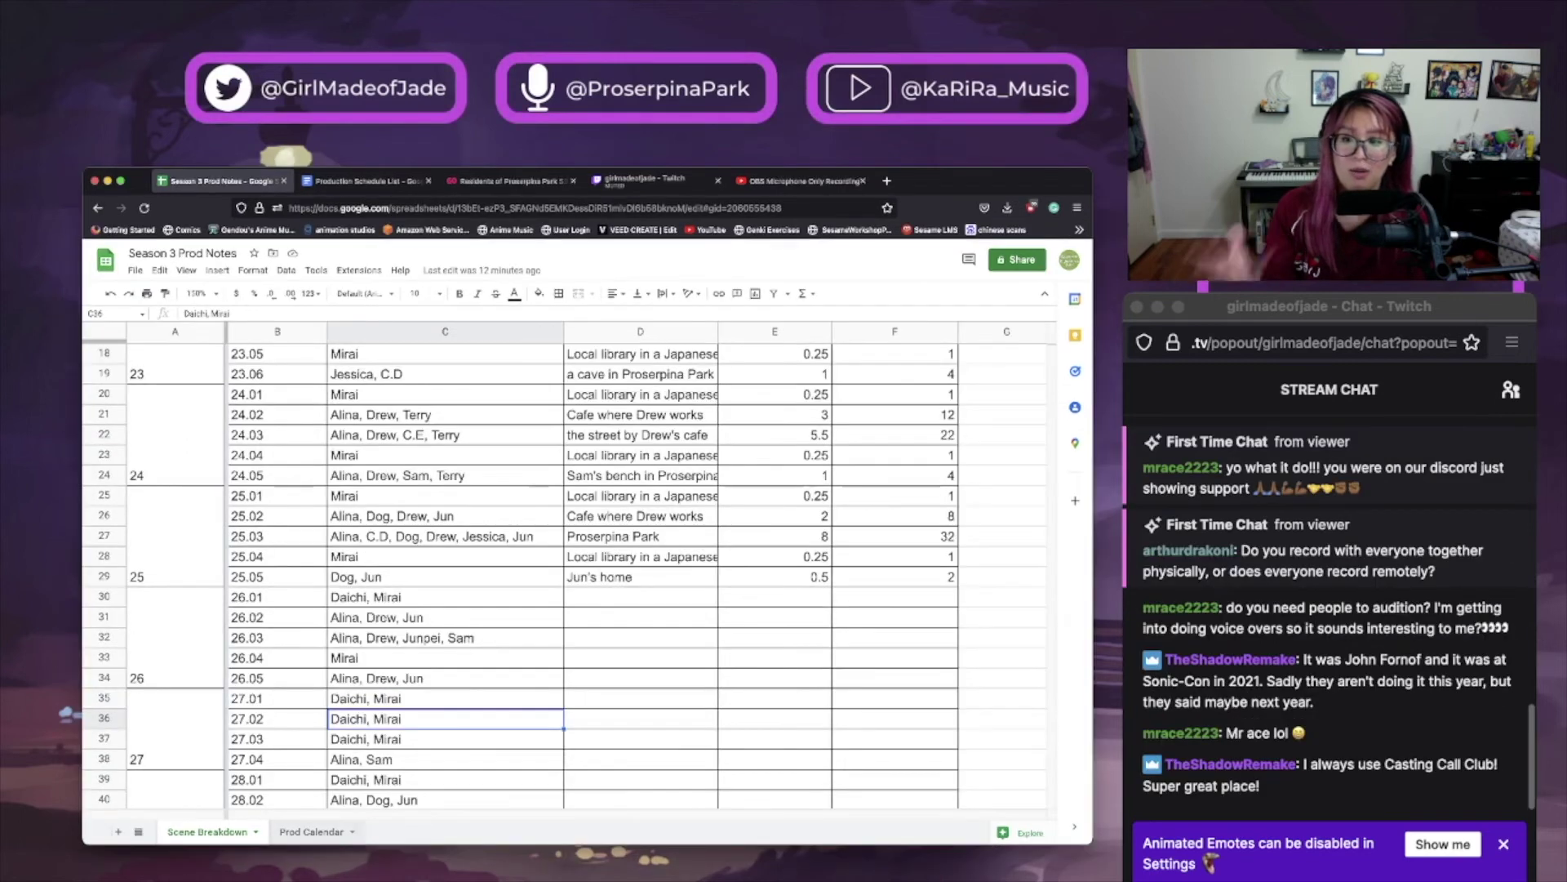
# Check the column headings on the Prod Calendar sheet and return to the Scene Breakdown sheet.
pyautogui.hotkey('ctrl', 'shift', 'pagedown')
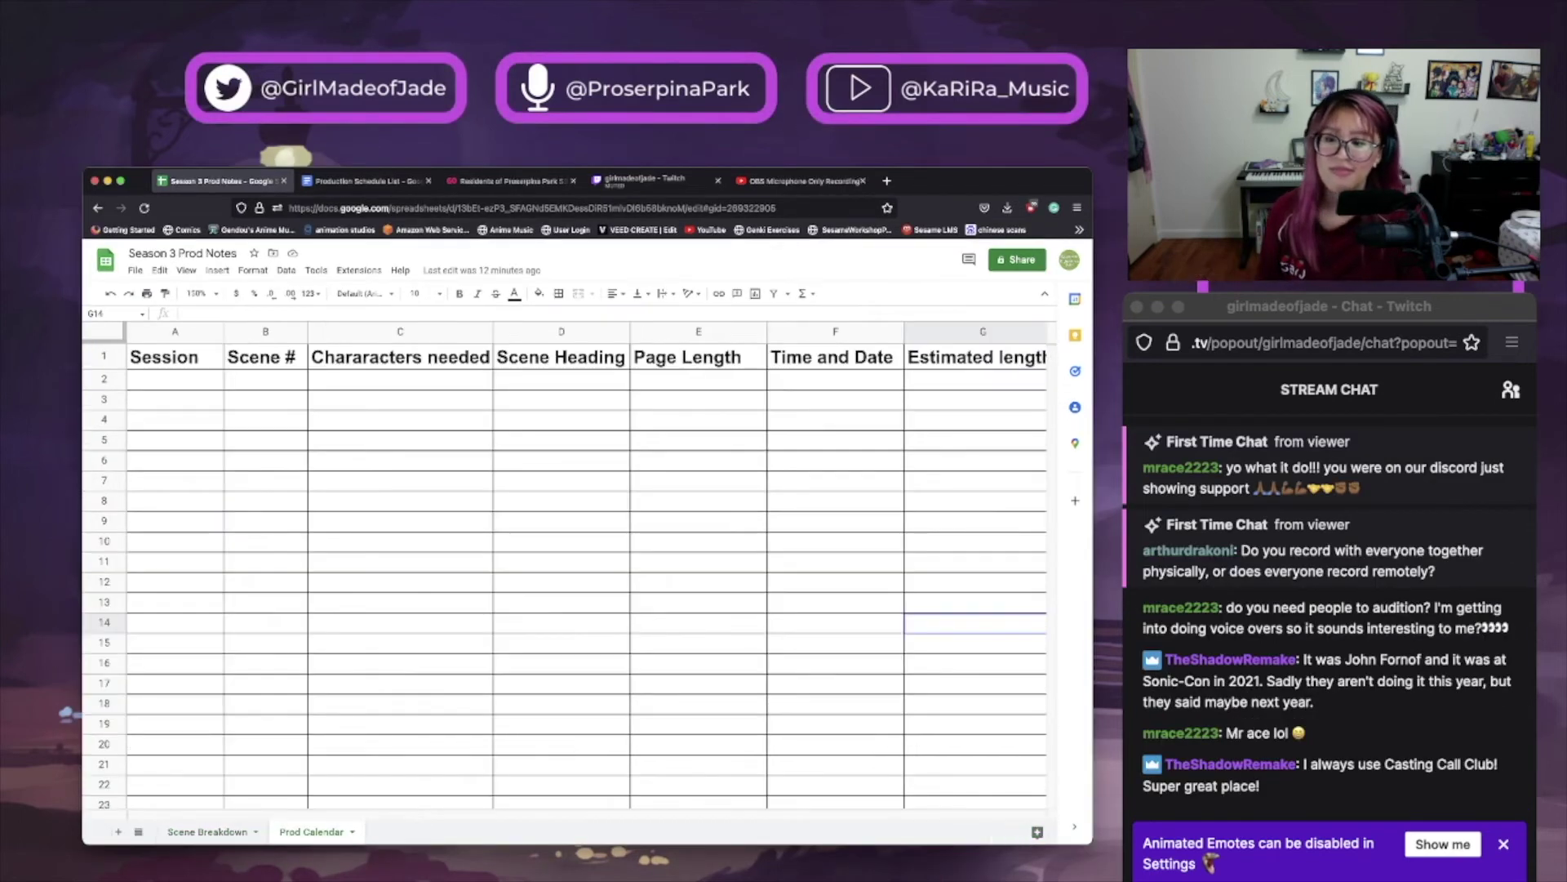
pyautogui.hotkey('ctrl', 'shift', 'pageup')
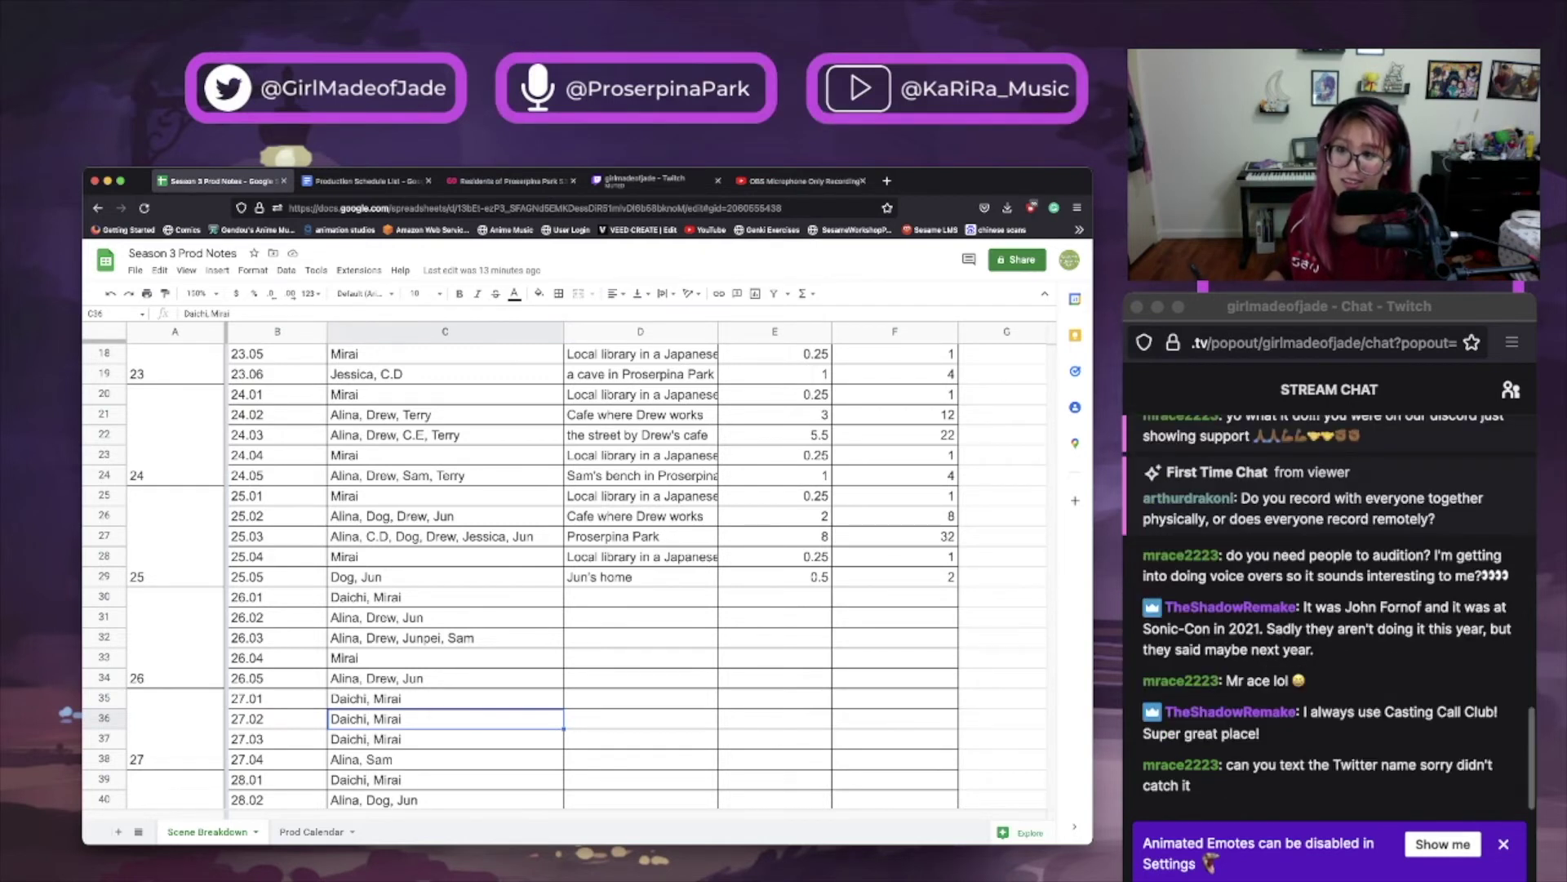
# Replace the characters listed for scene 26.01 with Mirai only.
pyautogui.scroll(-2, 563, 571)
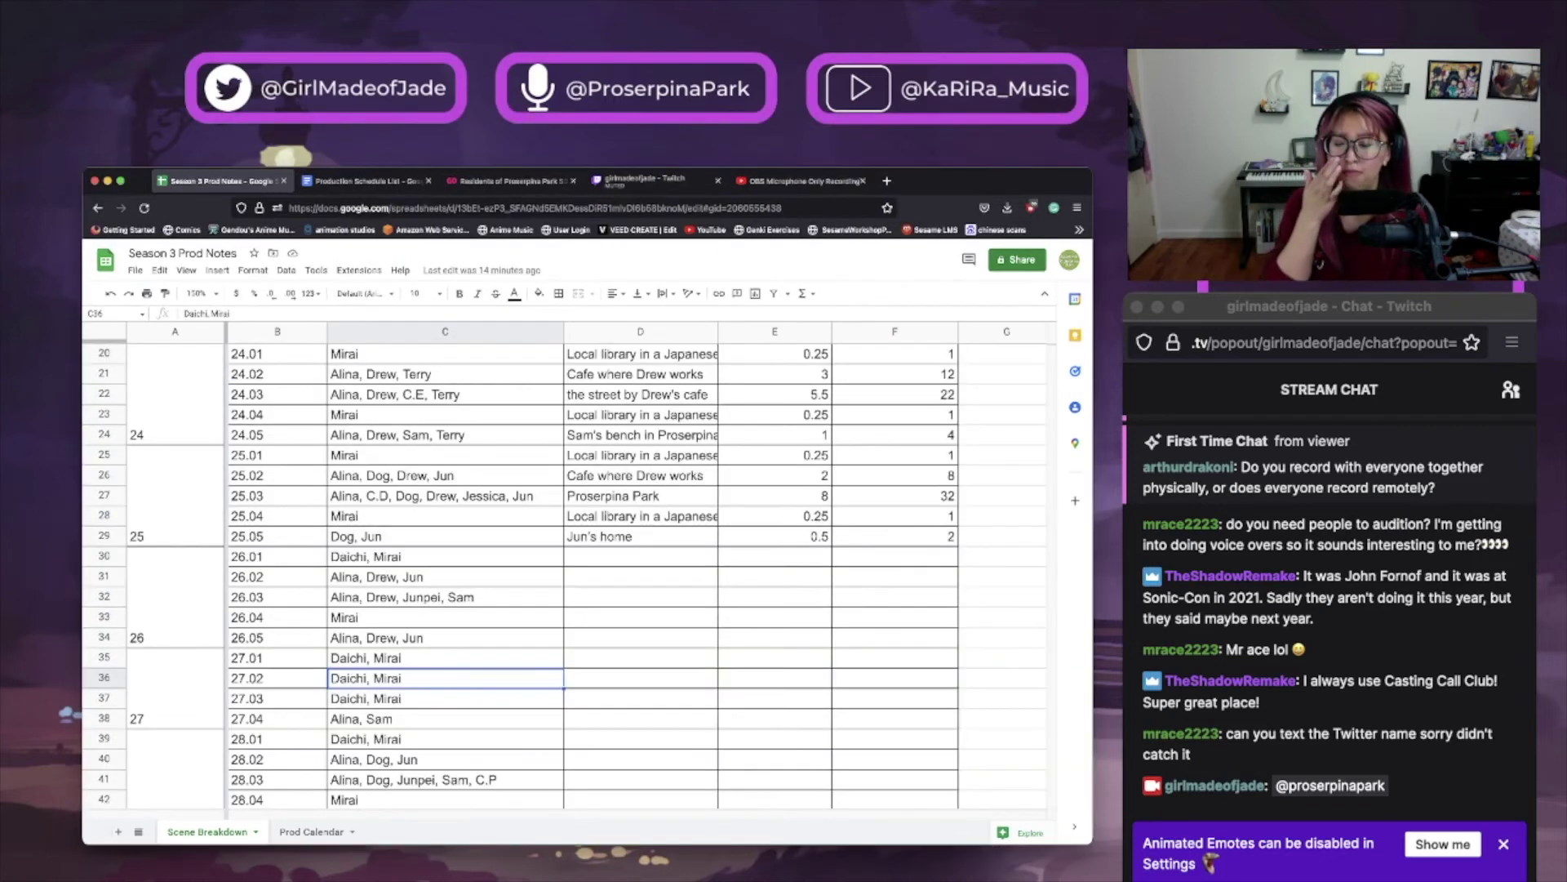
pyautogui.click(640, 556)
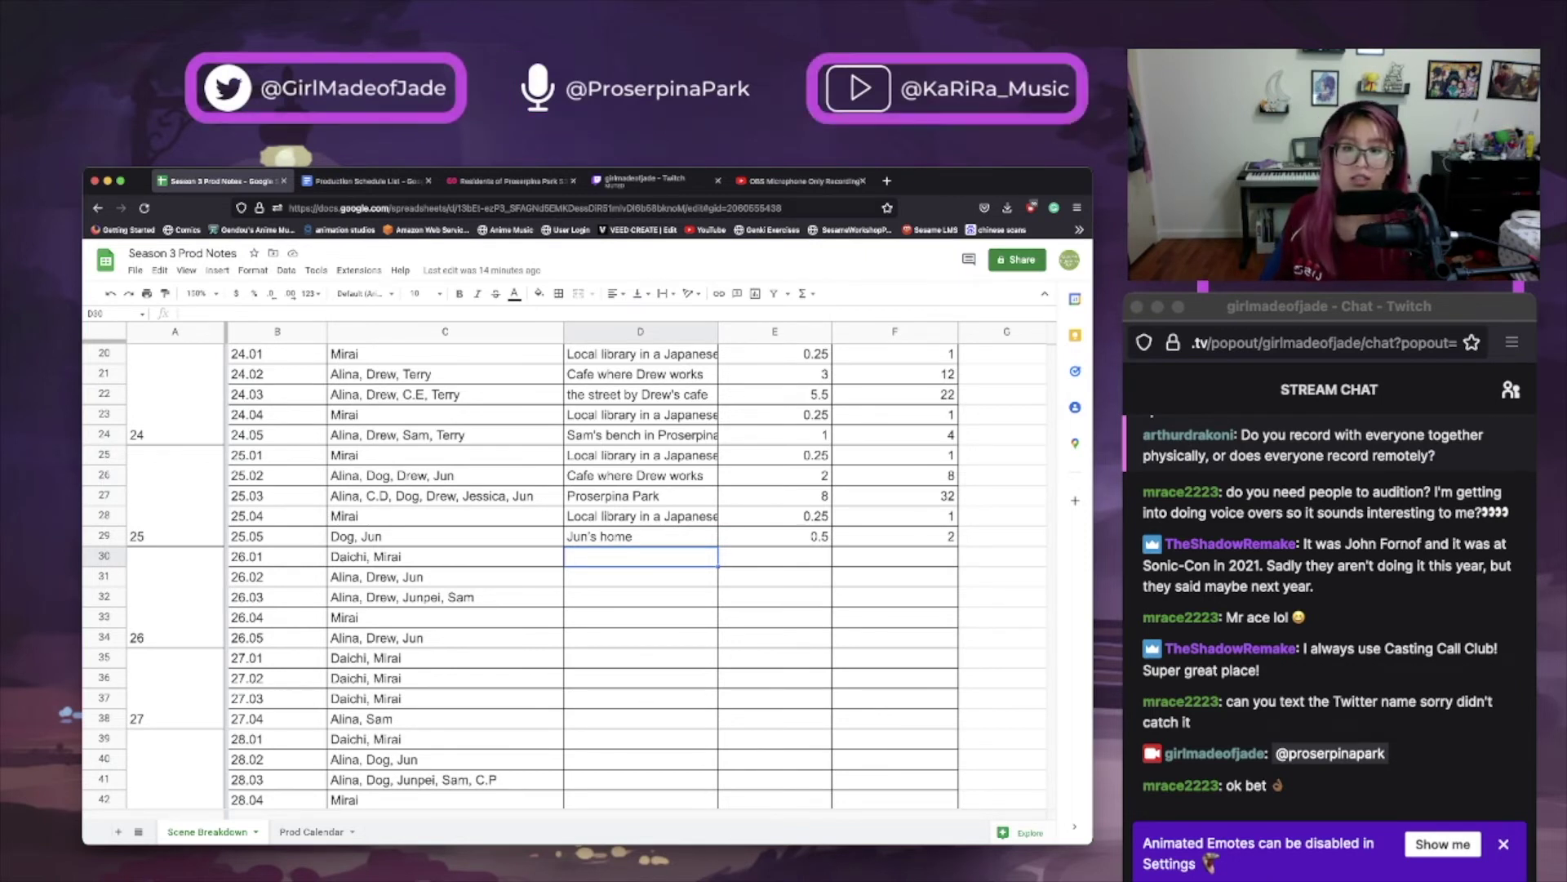
pyautogui.click(445, 556)
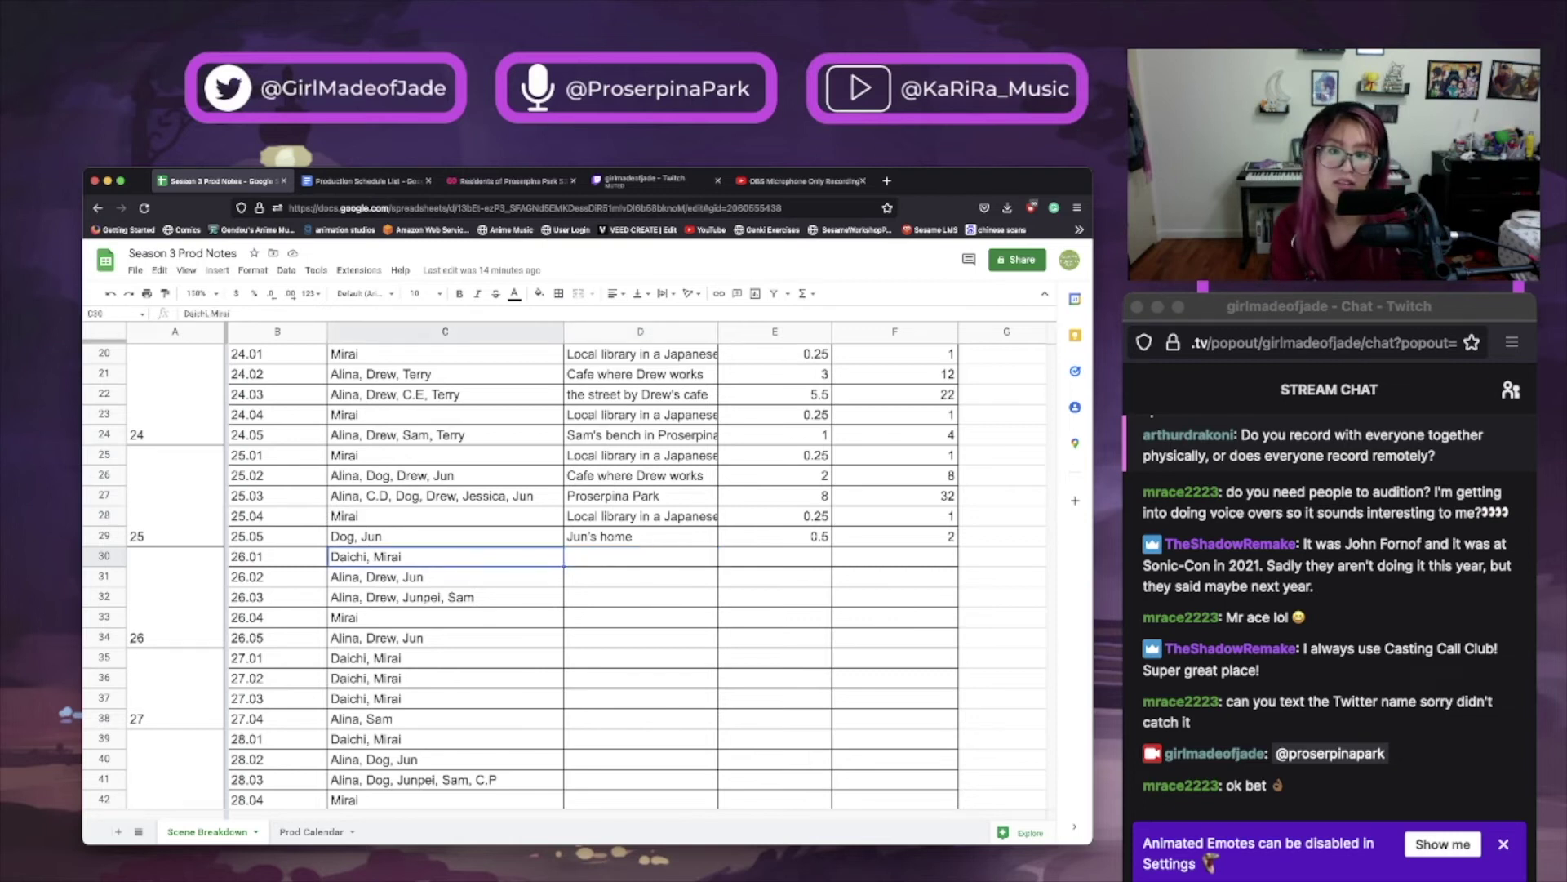
pyautogui.write('Mirai')
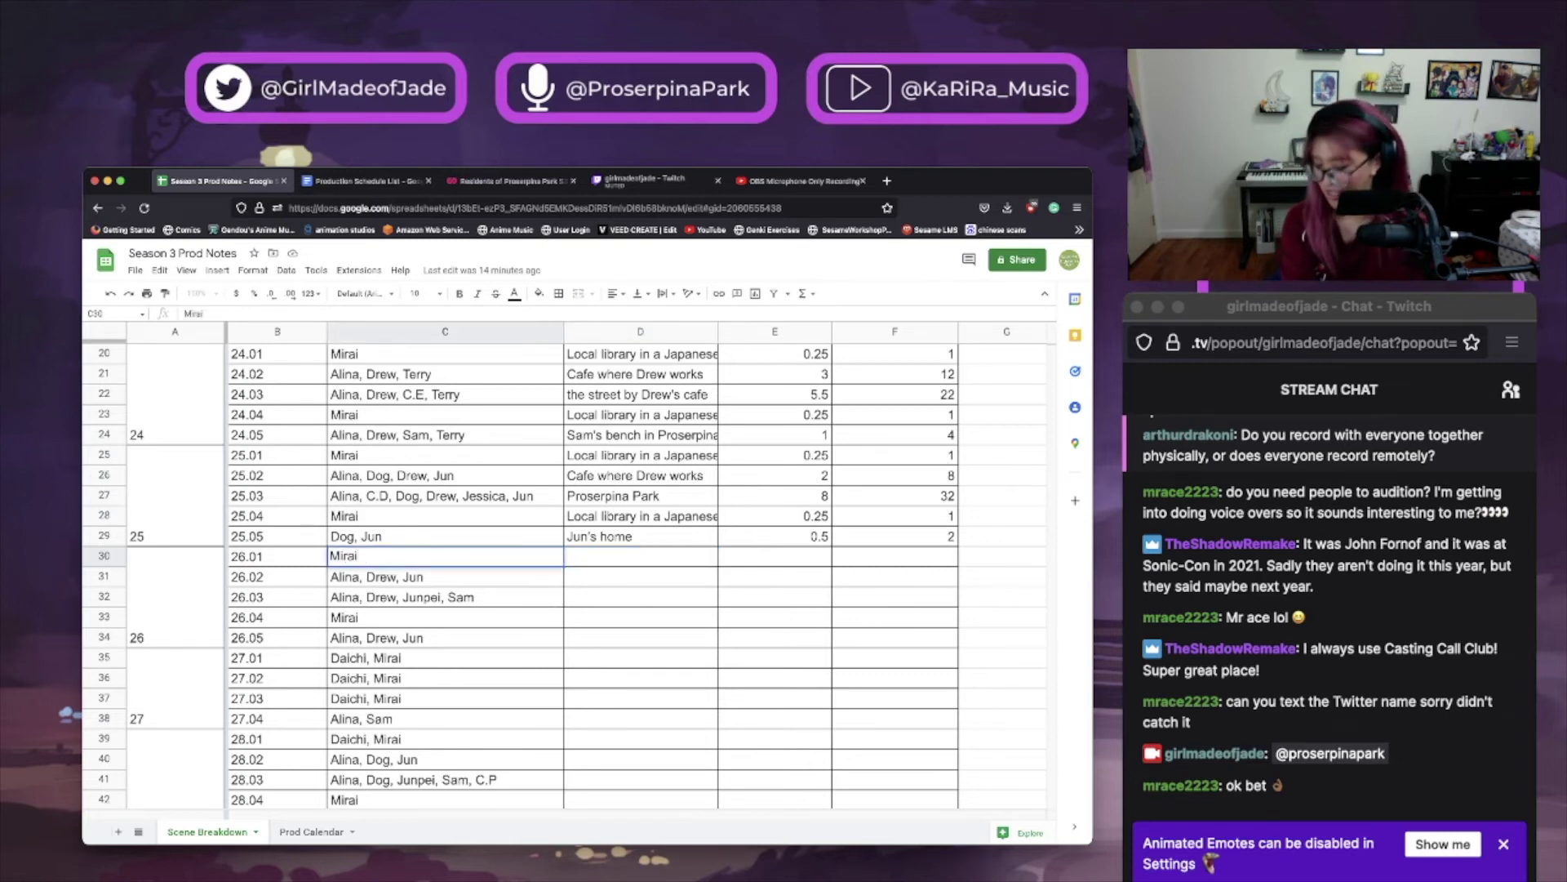
pyautogui.press('Tab')
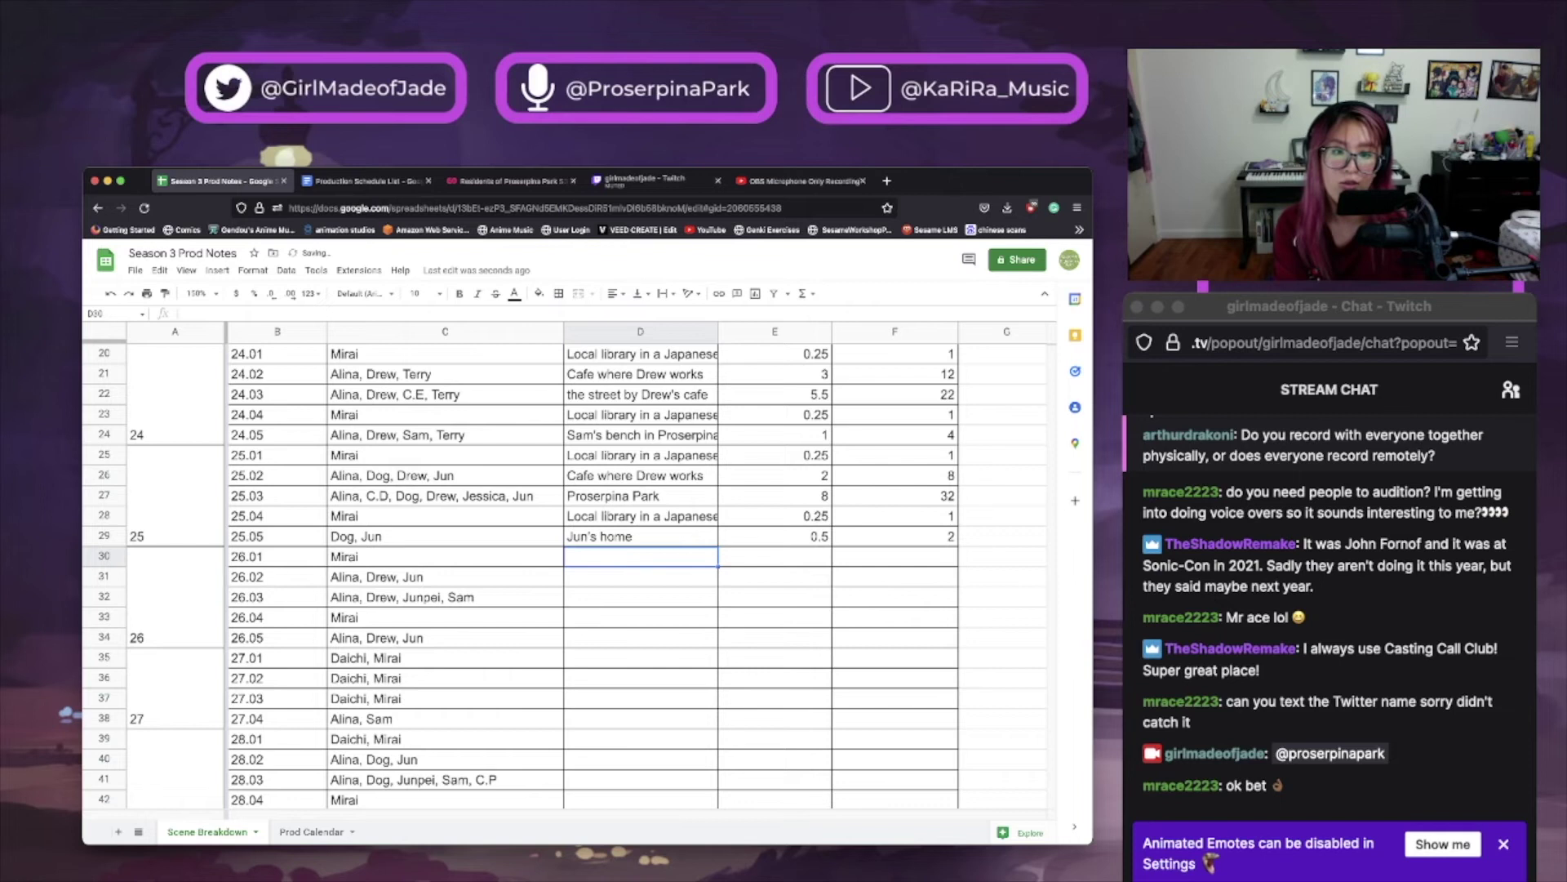
# Enter Local library in a Japanese town as scene 26.01's location and 0.5 as its page length.
pyautogui.write('L')
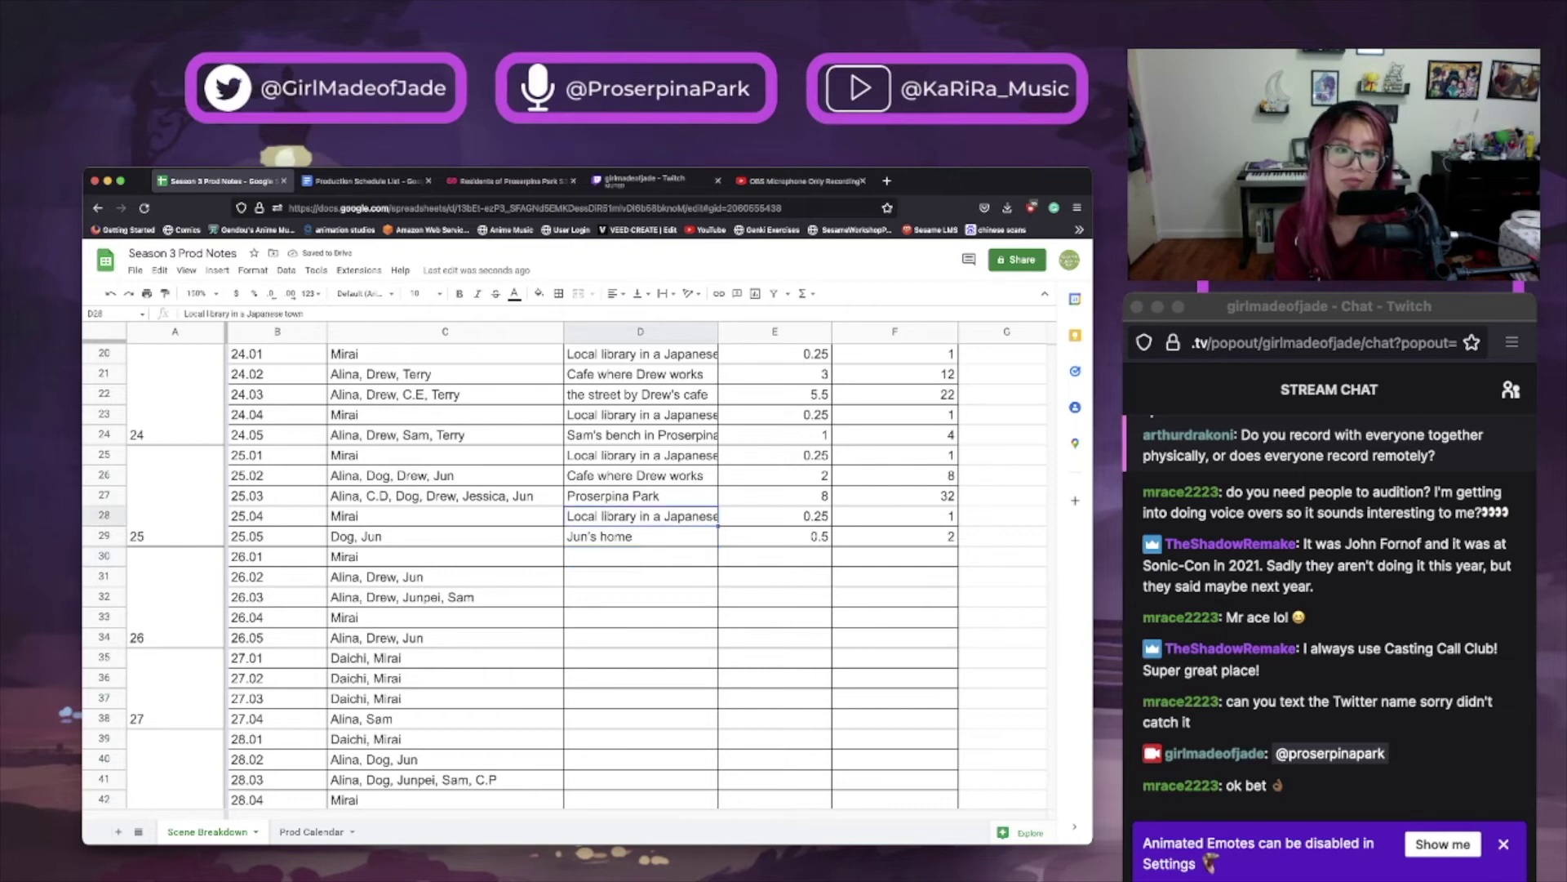
pyautogui.press('Tab')
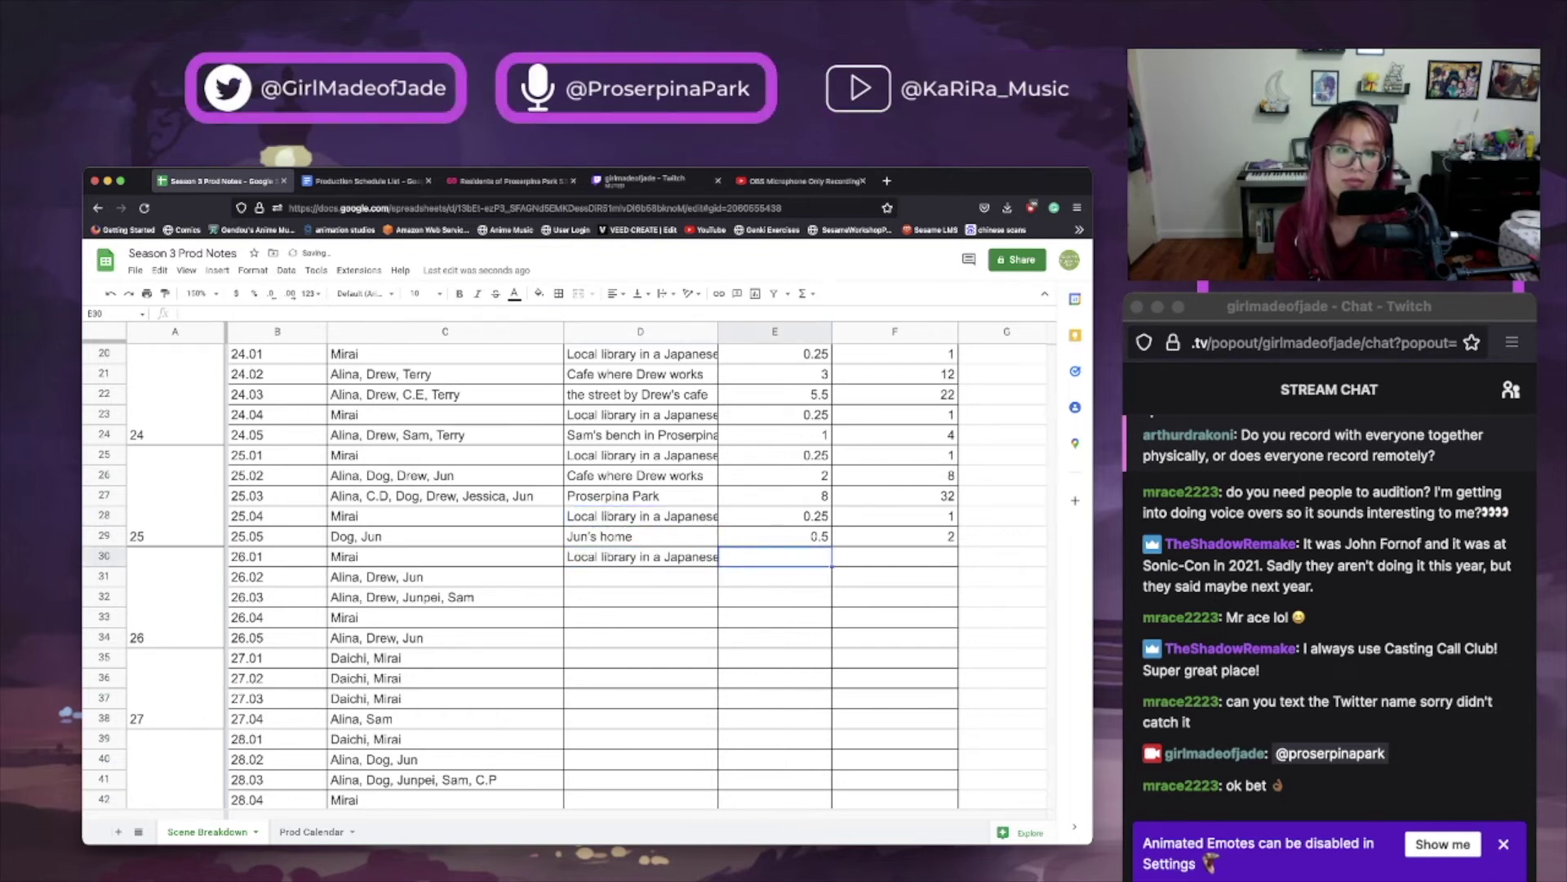
pyautogui.write('0.5')
pyautogui.press('Return')
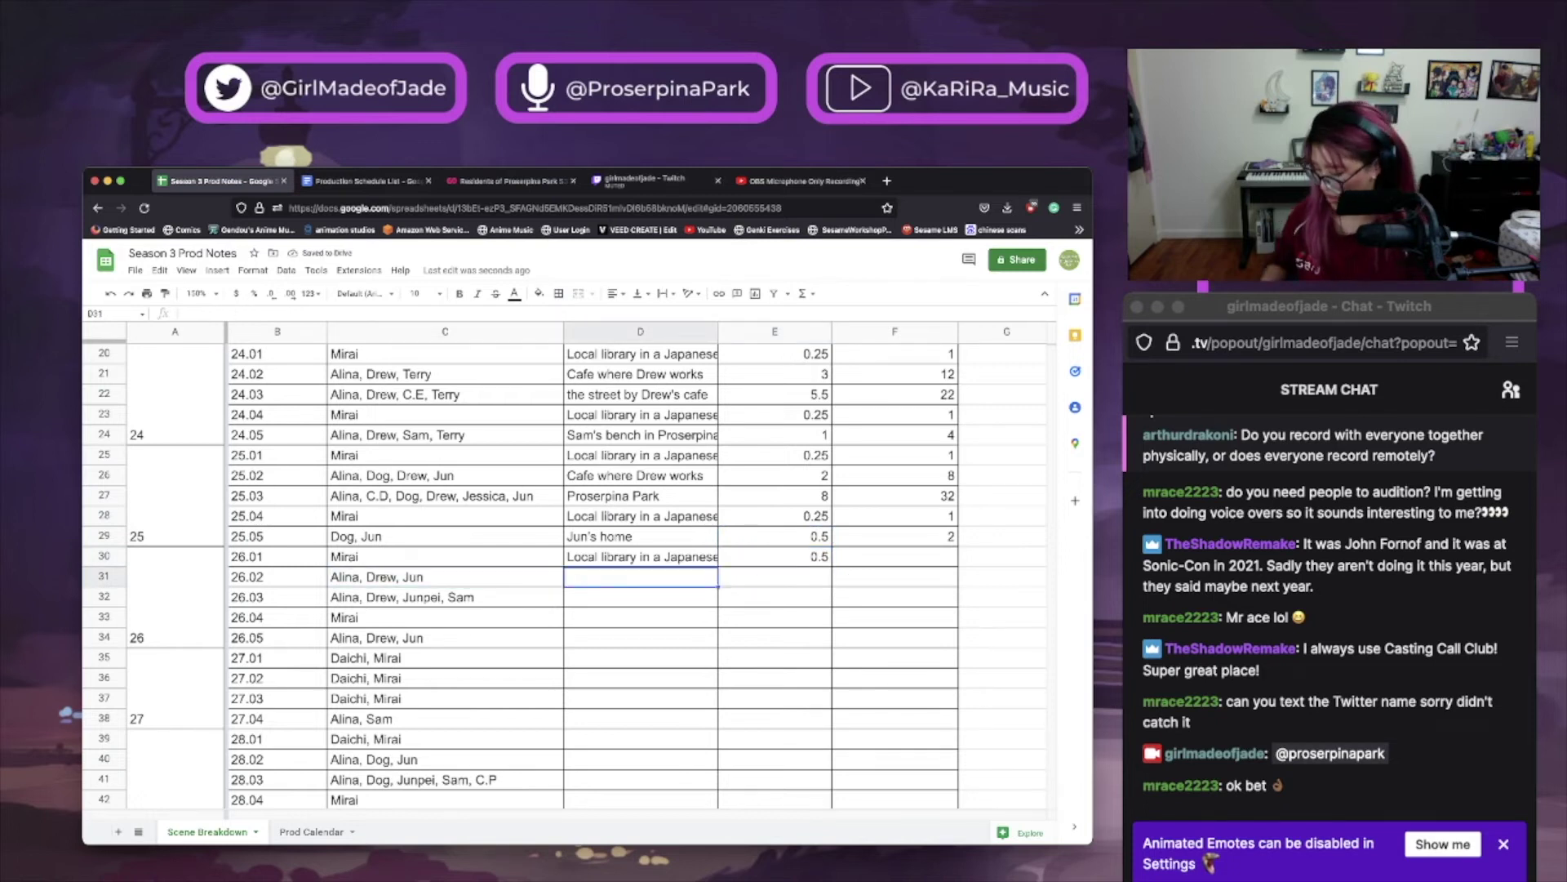
# Give scene 26.02 a page length of 1 and the location Cafe where Drew works.
pyautogui.click(445, 576)
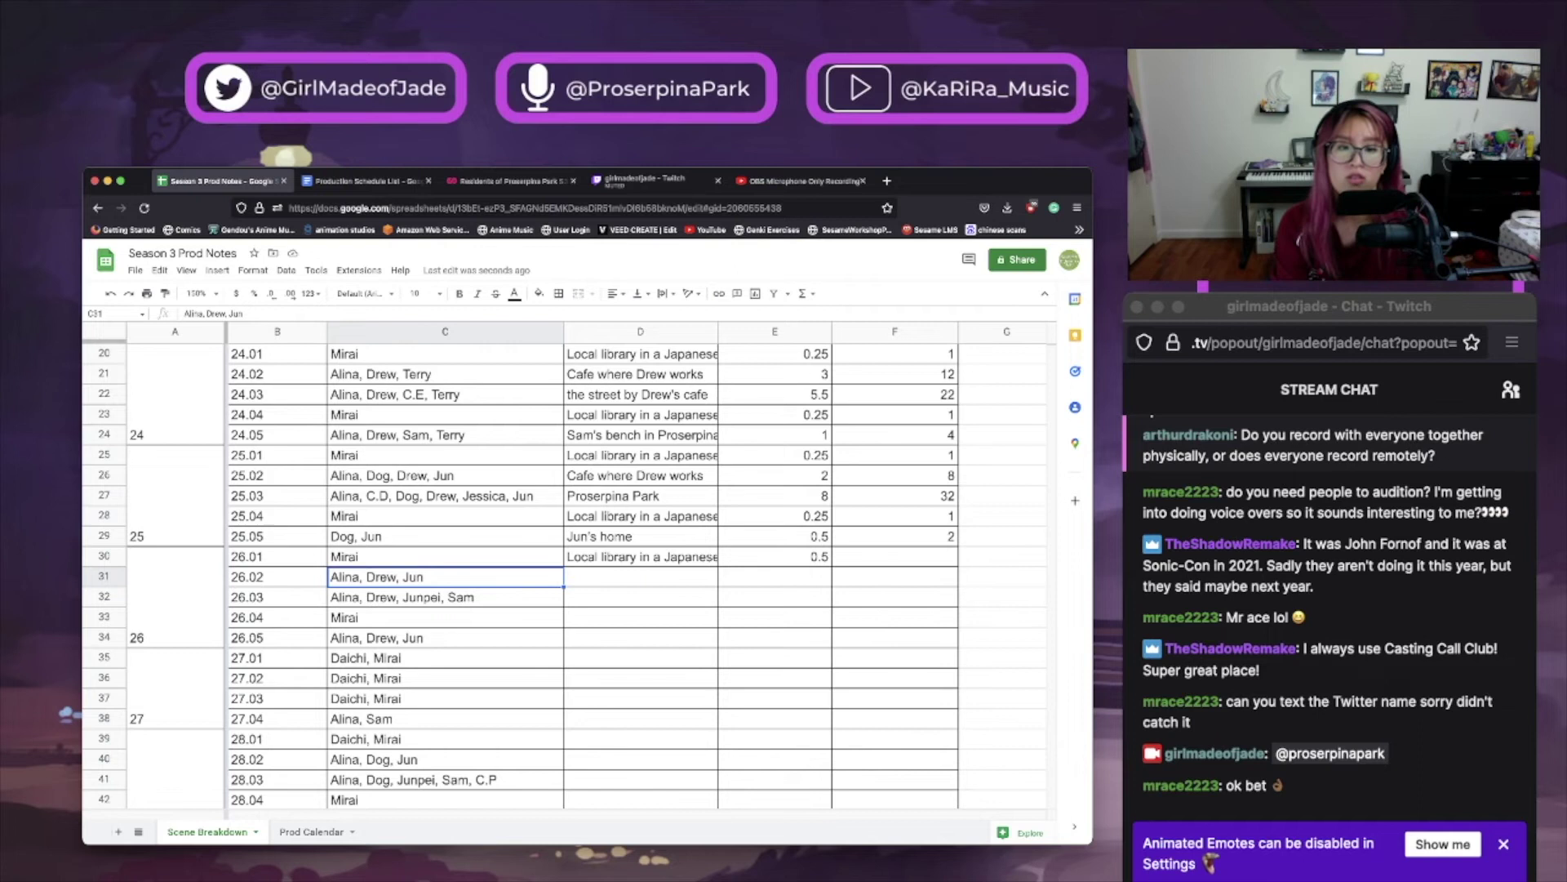
pyautogui.click(775, 577)
pyautogui.write('1')
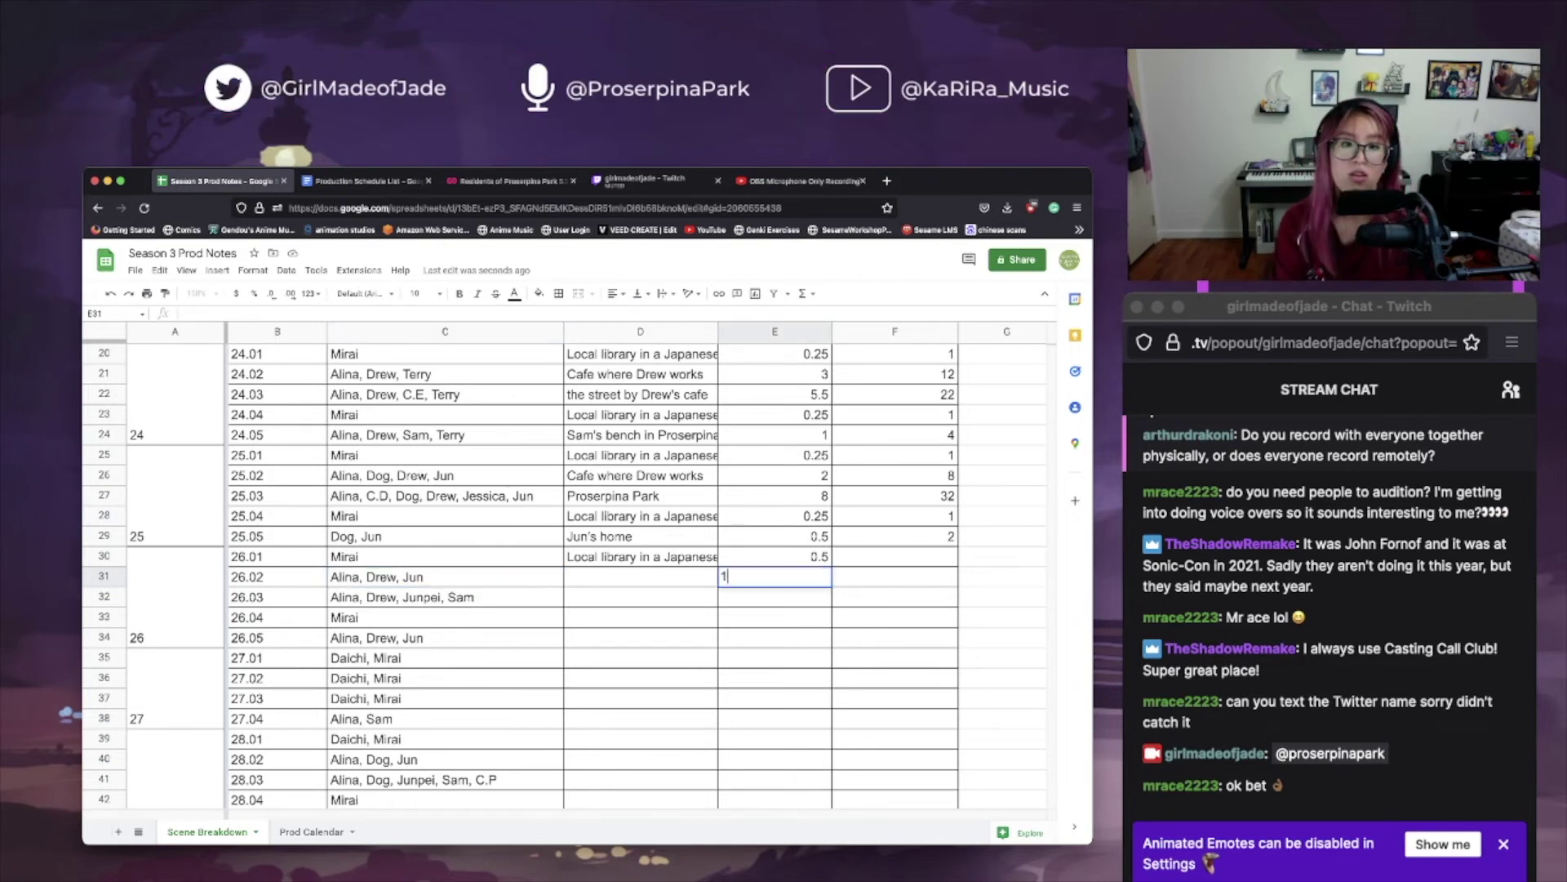
pyautogui.click(641, 475)
pyautogui.click(641, 577)
pyautogui.write('Cafe where Drew works')
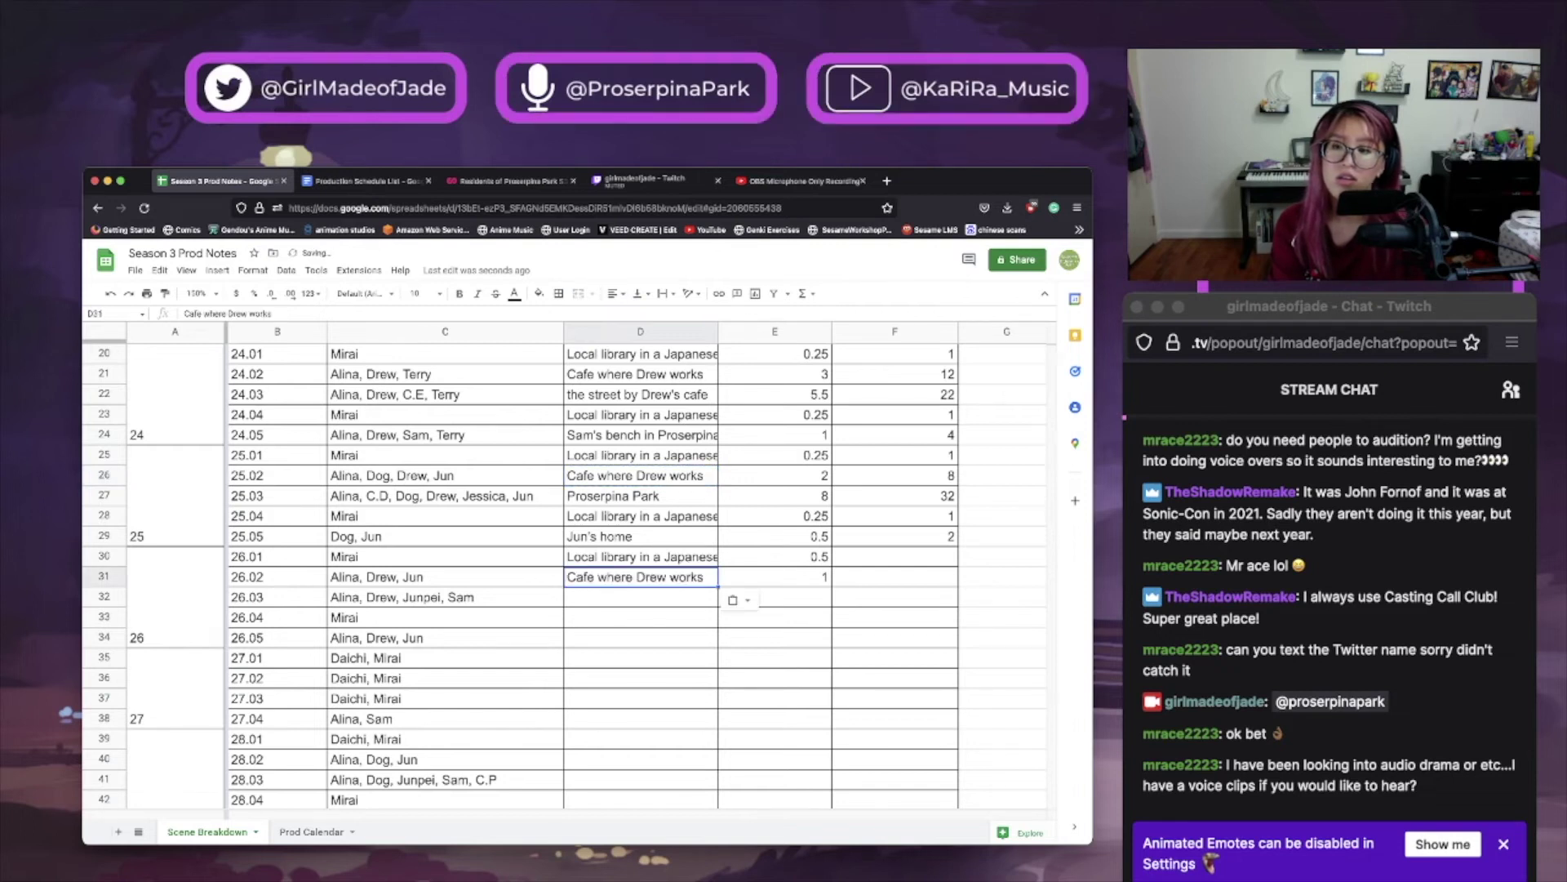
# Give scene 26.03 a page length of 6.5 and the location Proserpina Park.
pyautogui.click(641, 597)
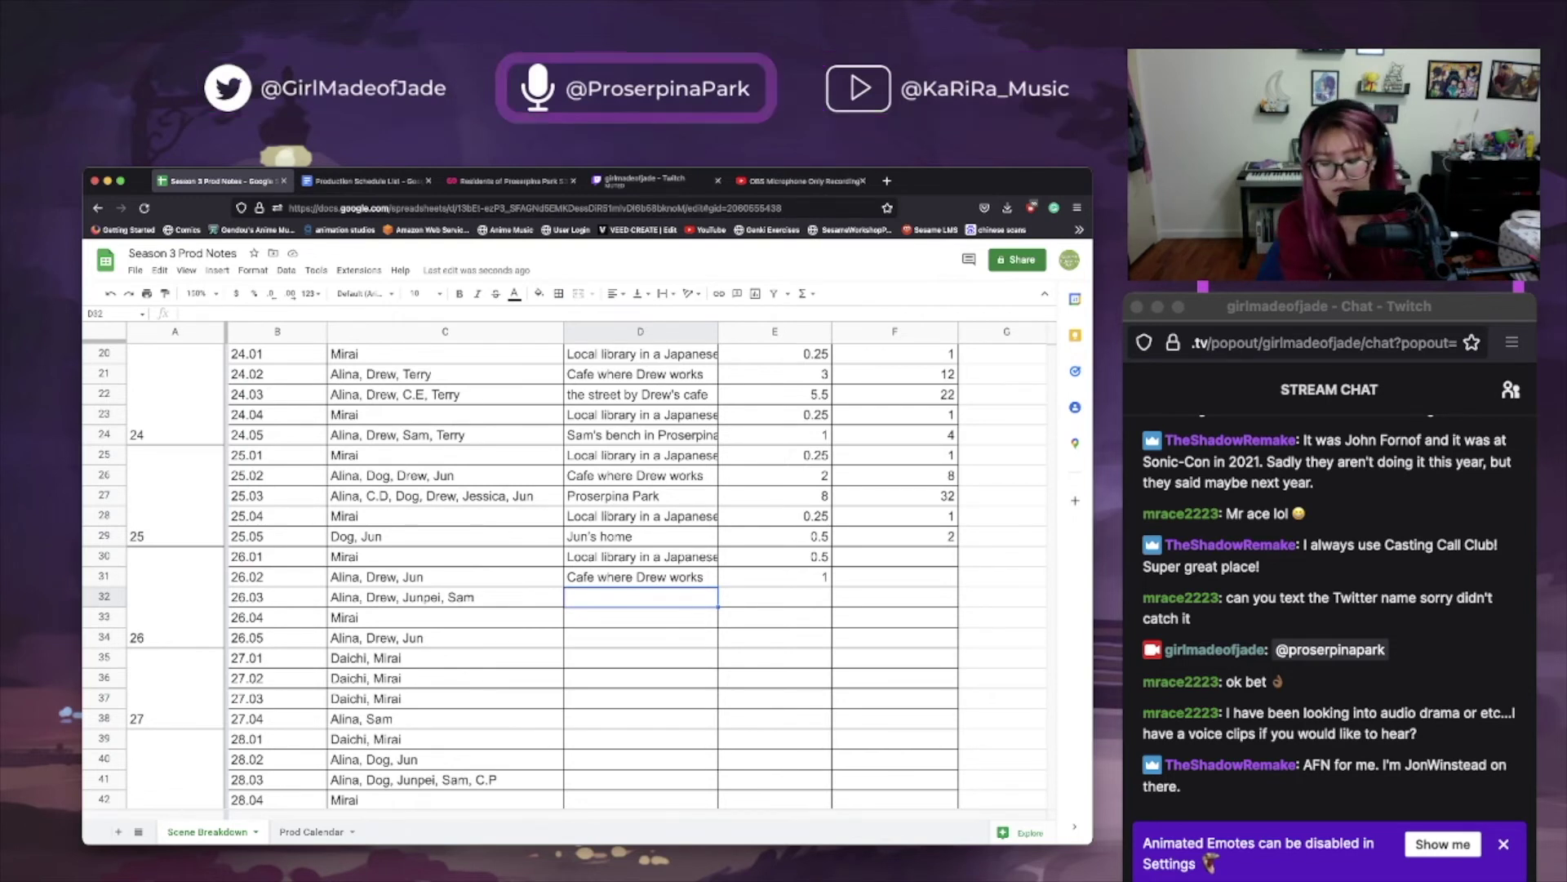
pyautogui.click(775, 597)
pyautogui.write('6.5')
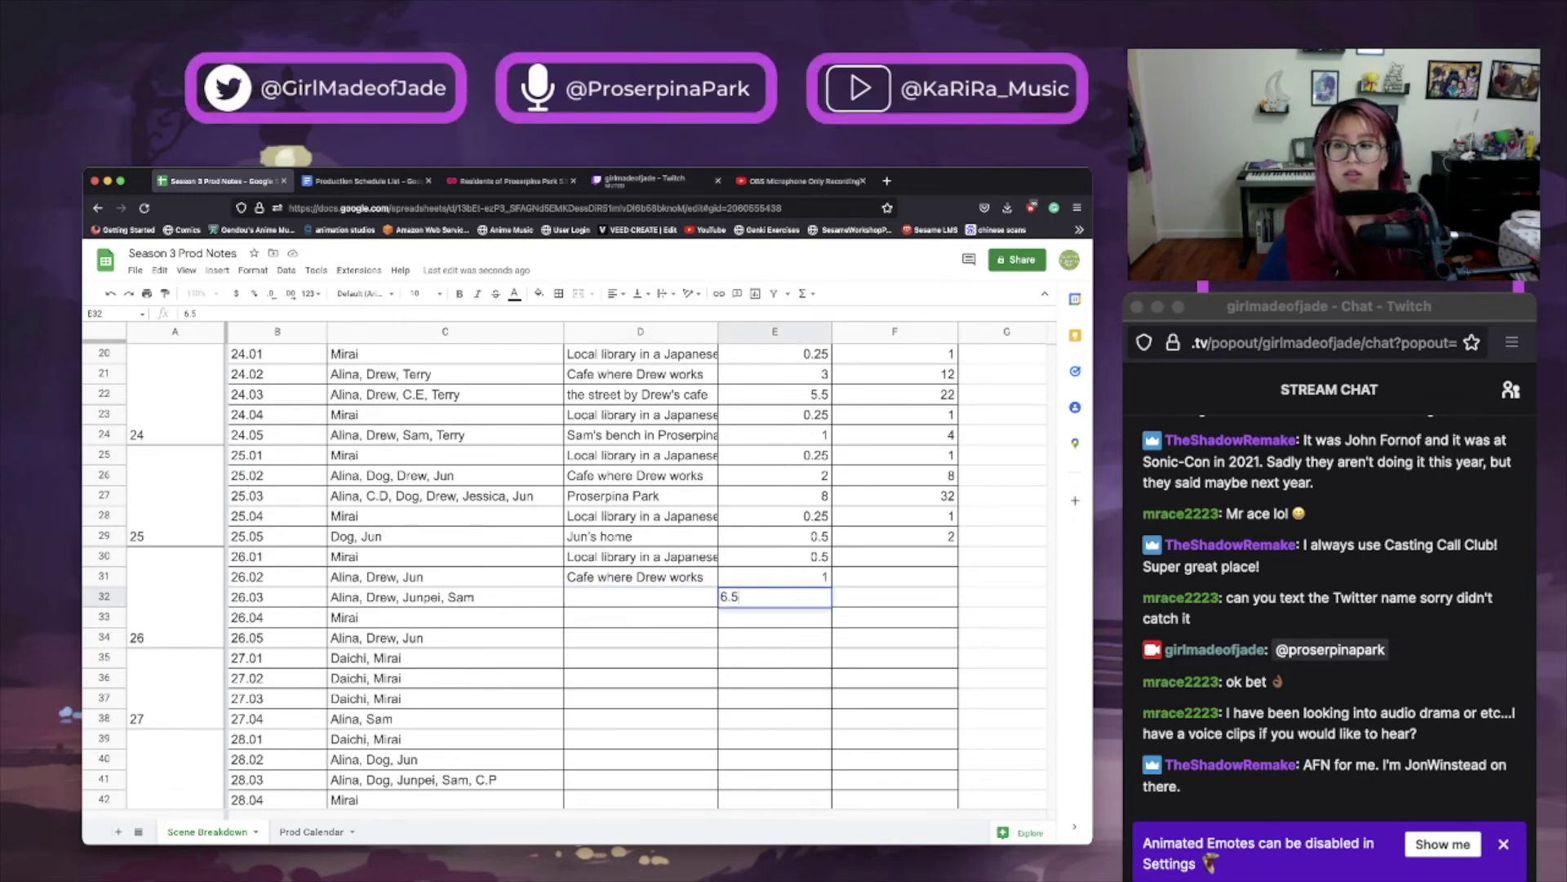
pyautogui.press('Return')
pyautogui.press('Left')
pyautogui.press('Up')
pyautogui.write('Pr')
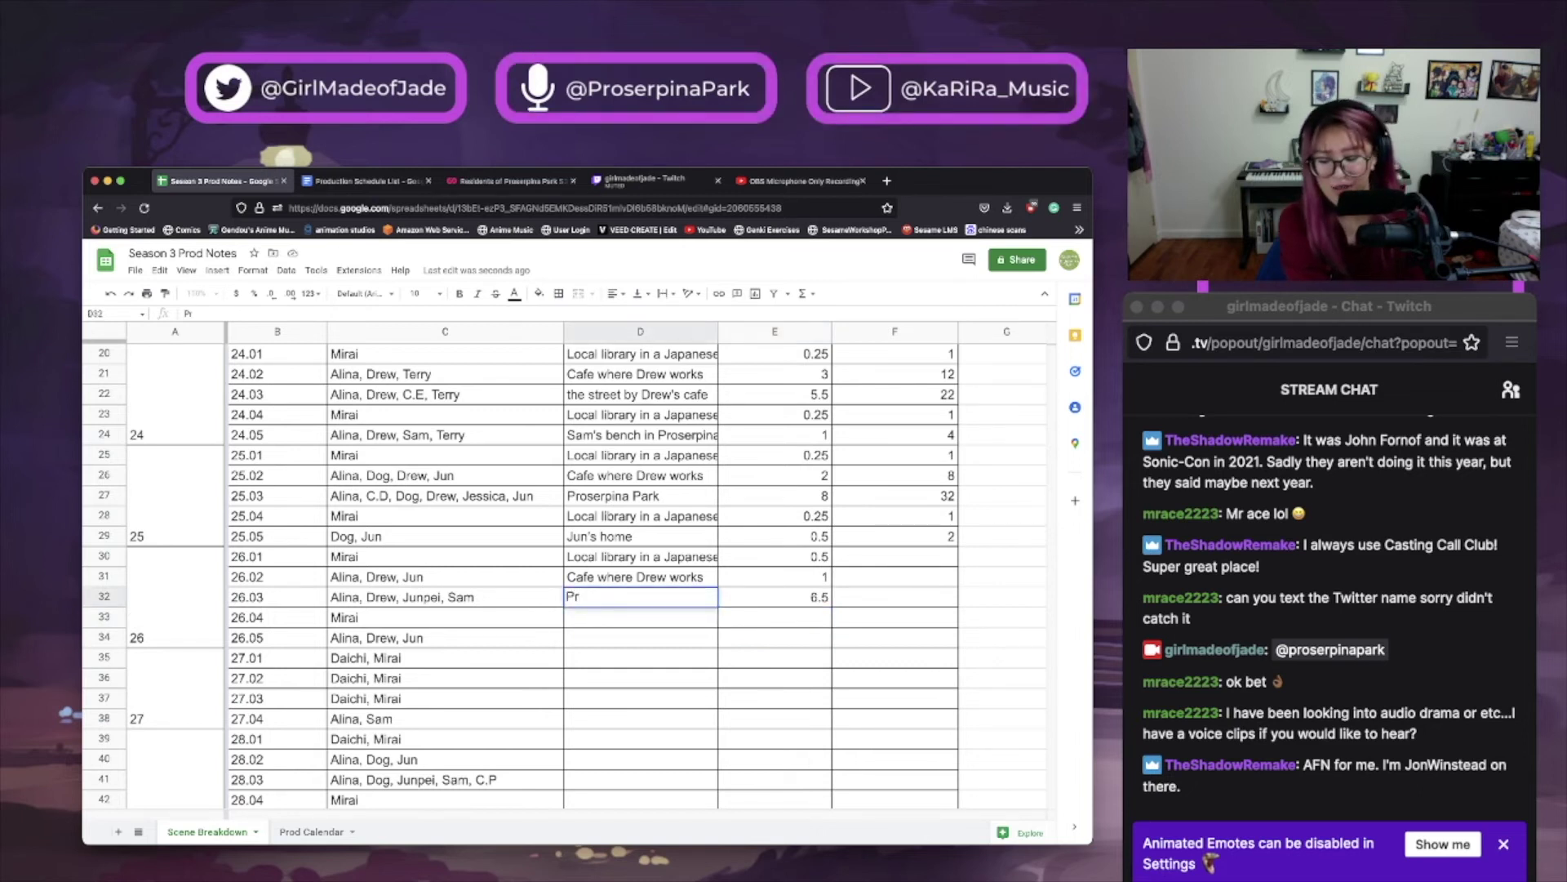
pyautogui.write('oserpina P')
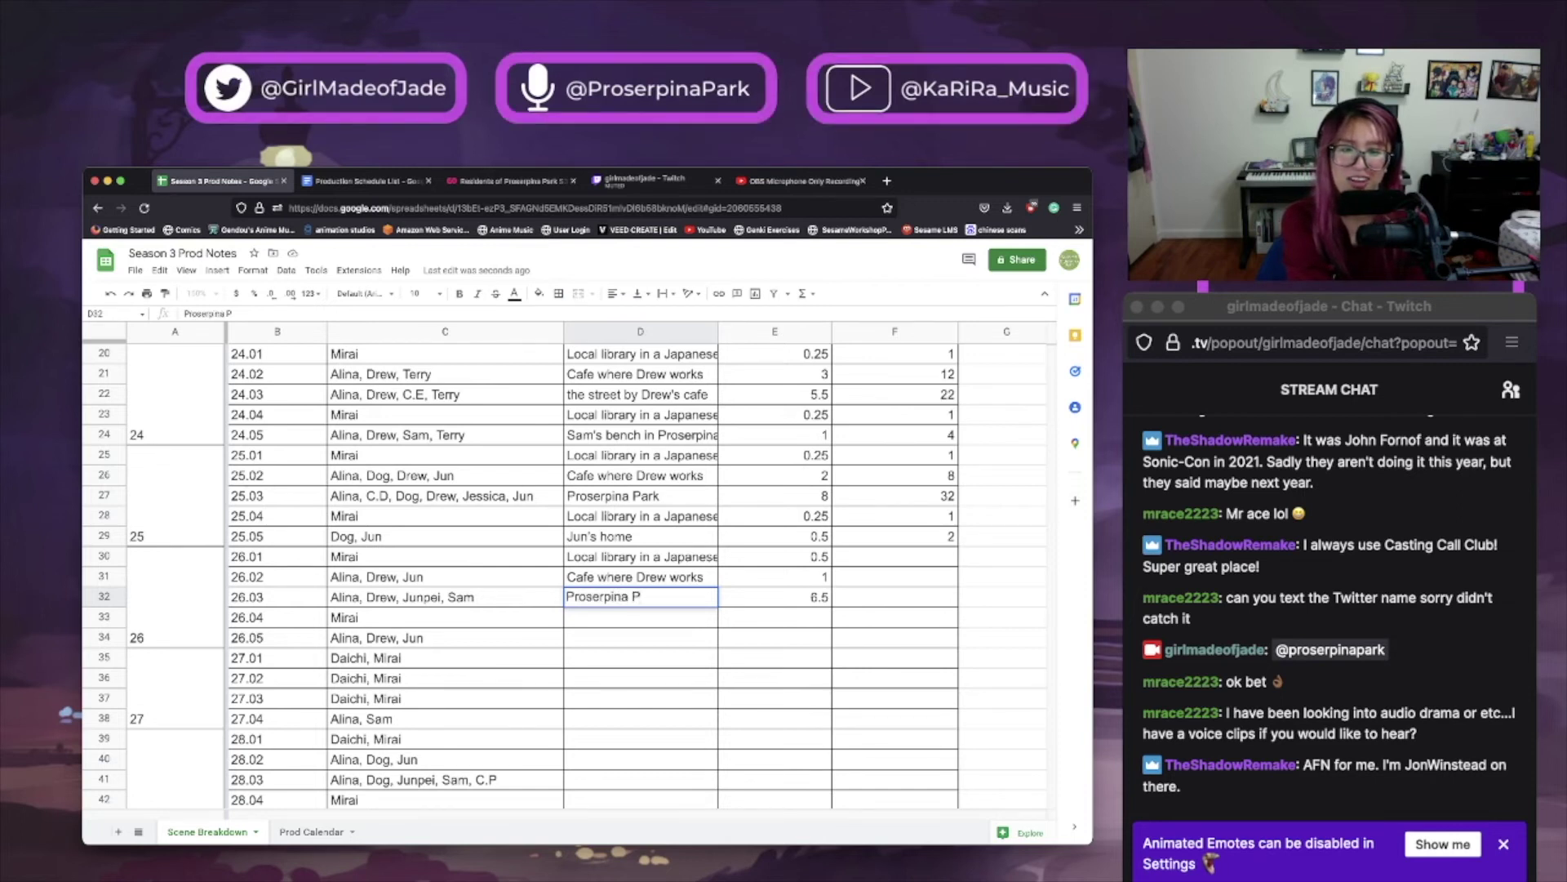
pyautogui.write('ark')
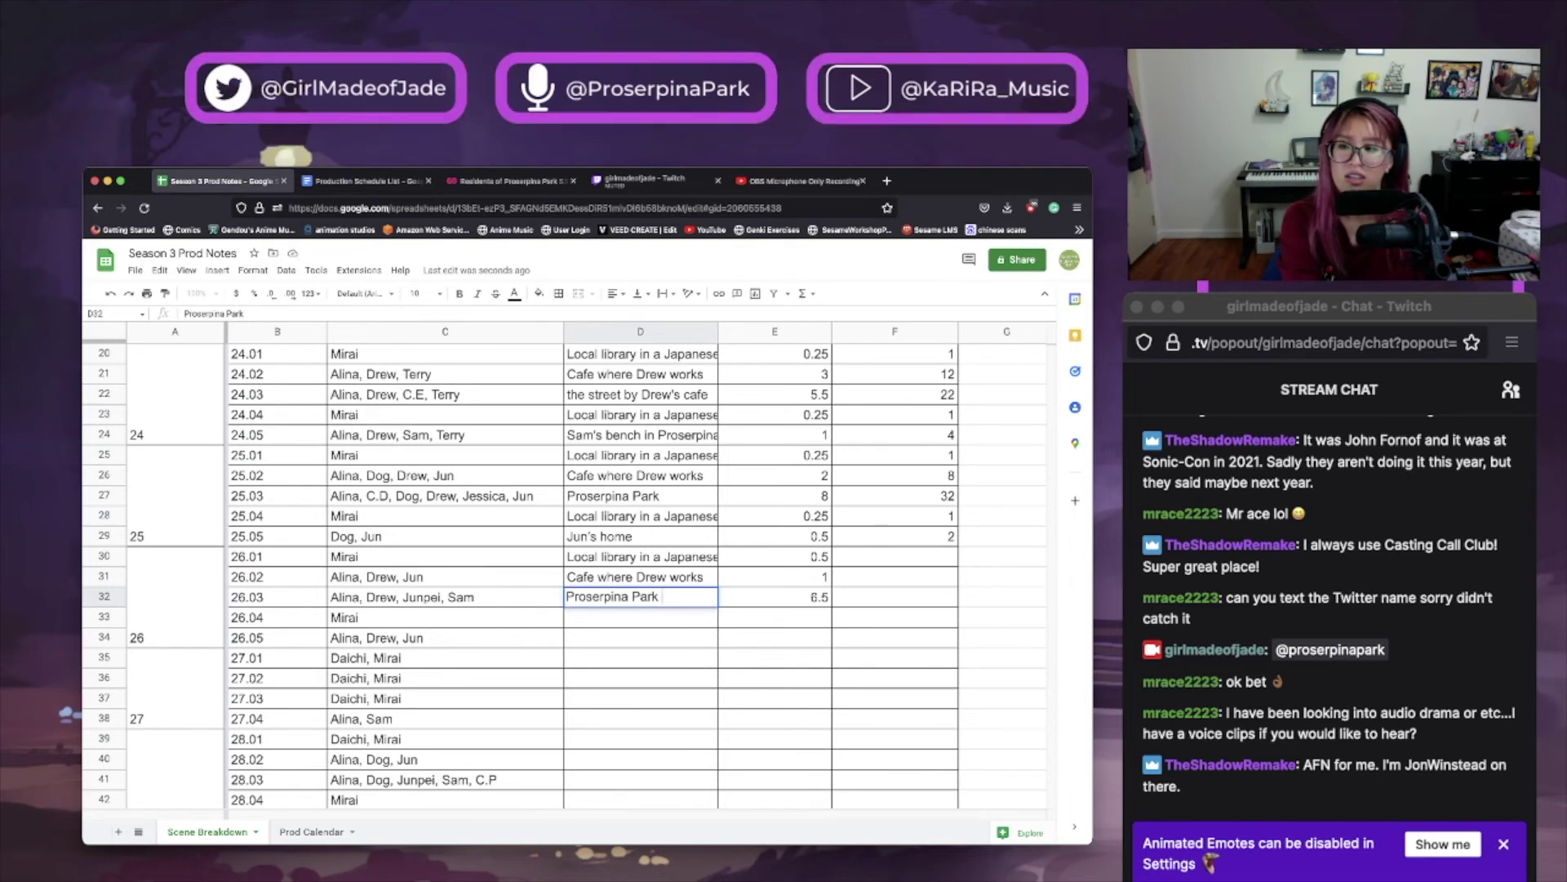
# Add Daichi after Mirai in the character list of scene 26.04.
pyautogui.click(774, 617)
pyautogui.click(640, 617)
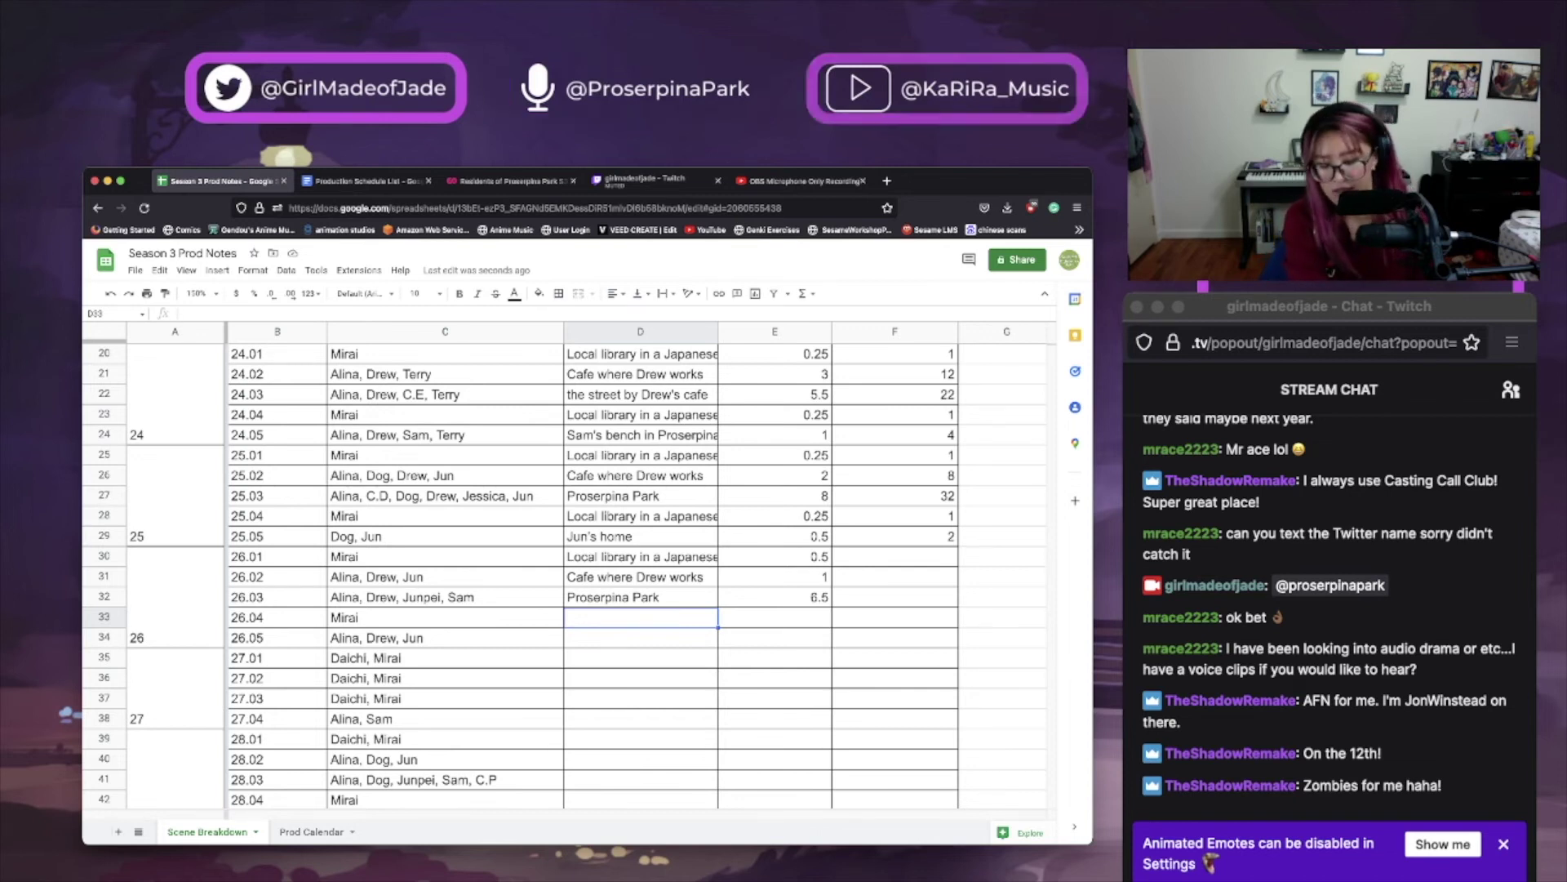
pyautogui.click(445, 617)
pyautogui.write(', Daichi')
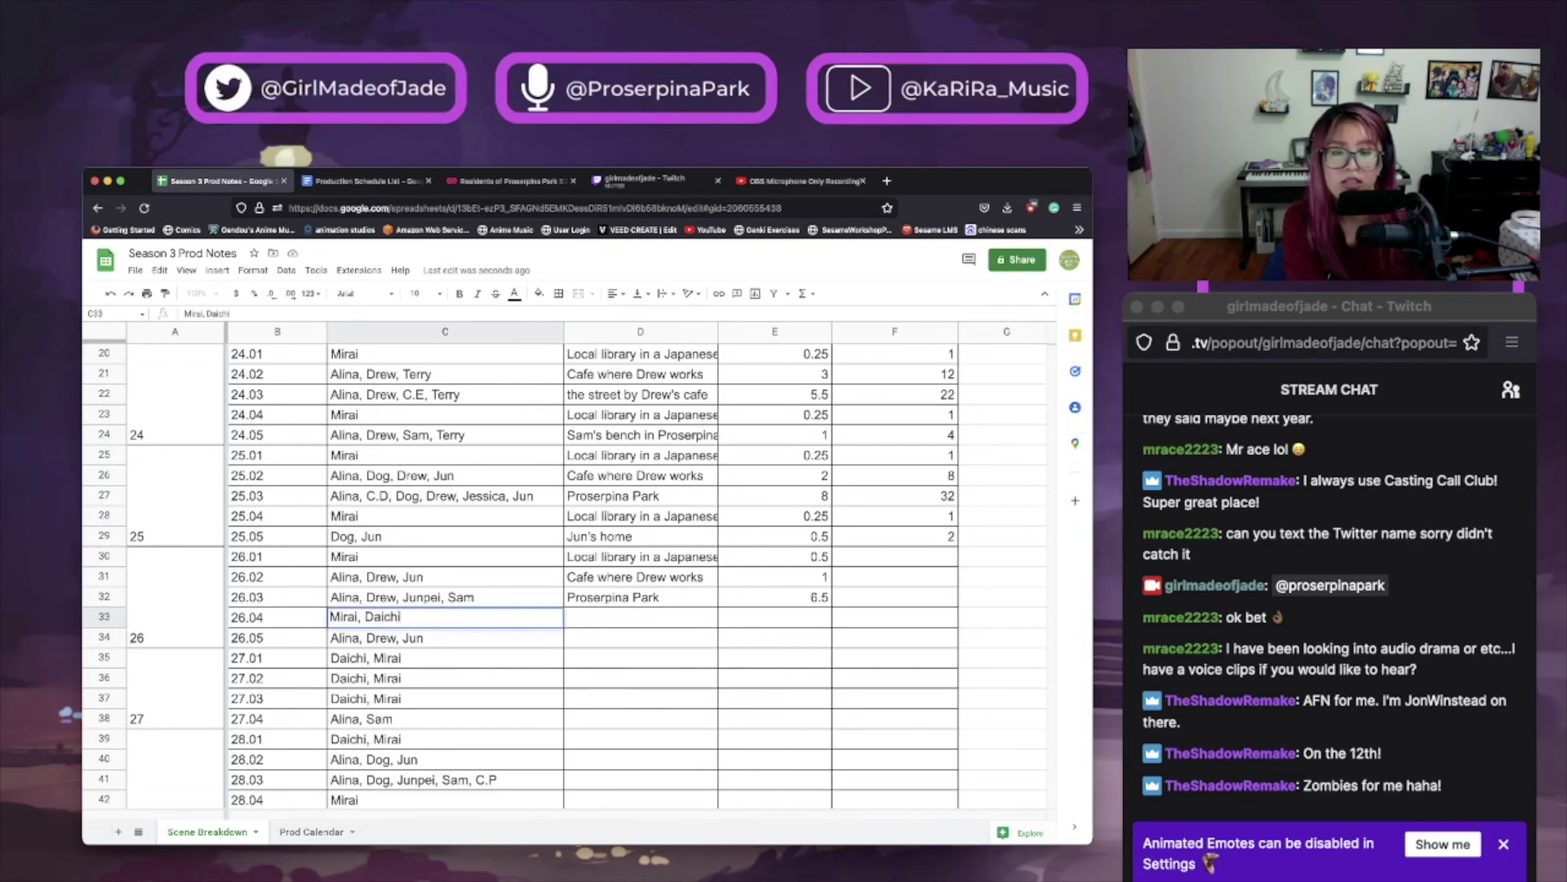
pyautogui.press('Tab')
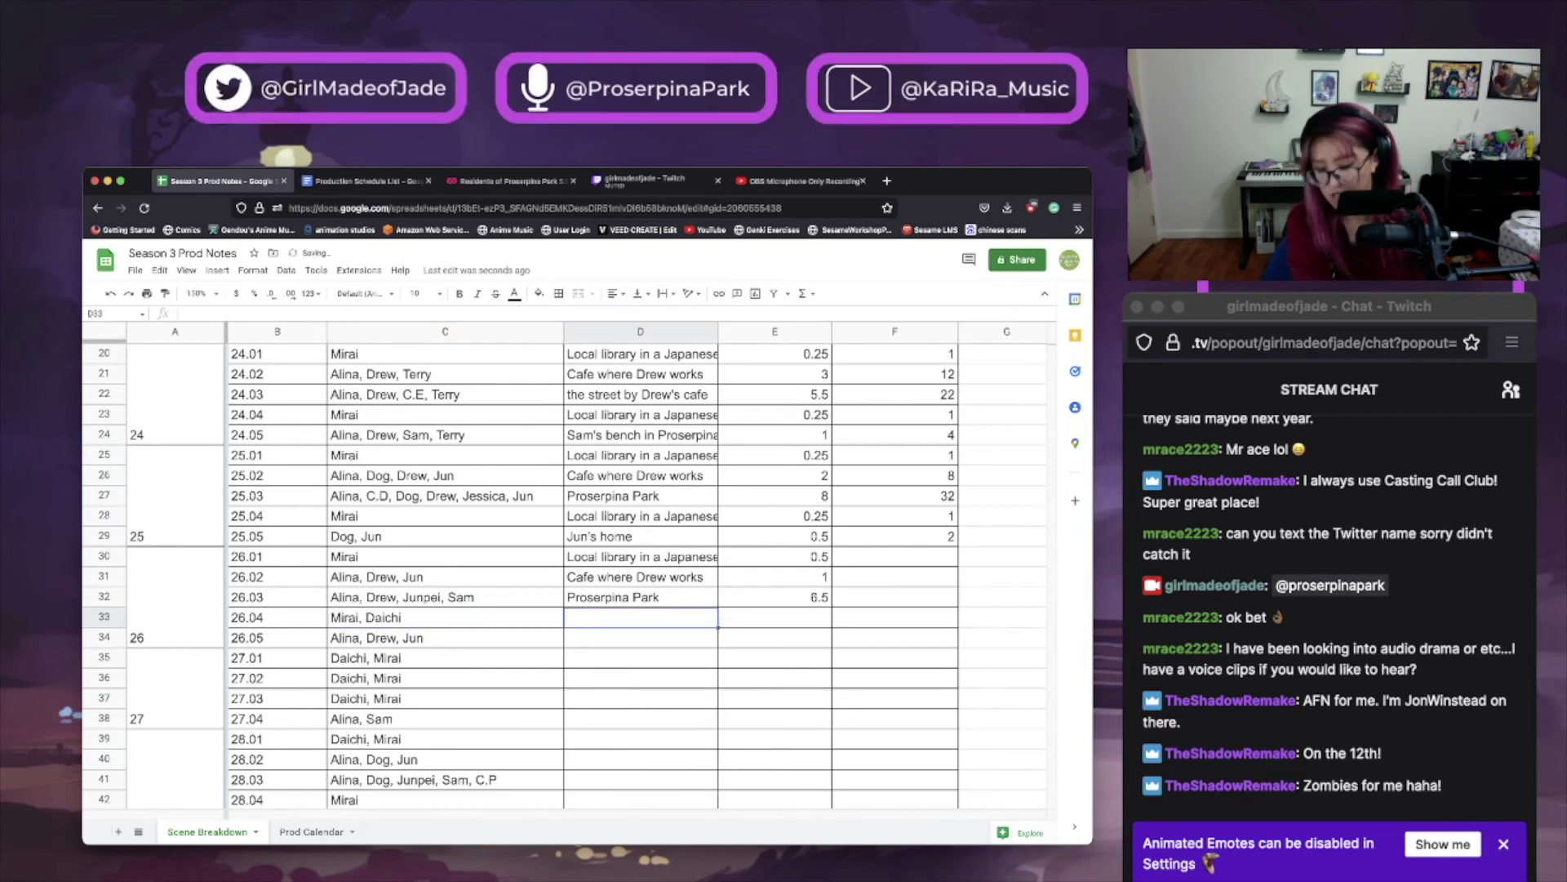
pyautogui.write('lirb')
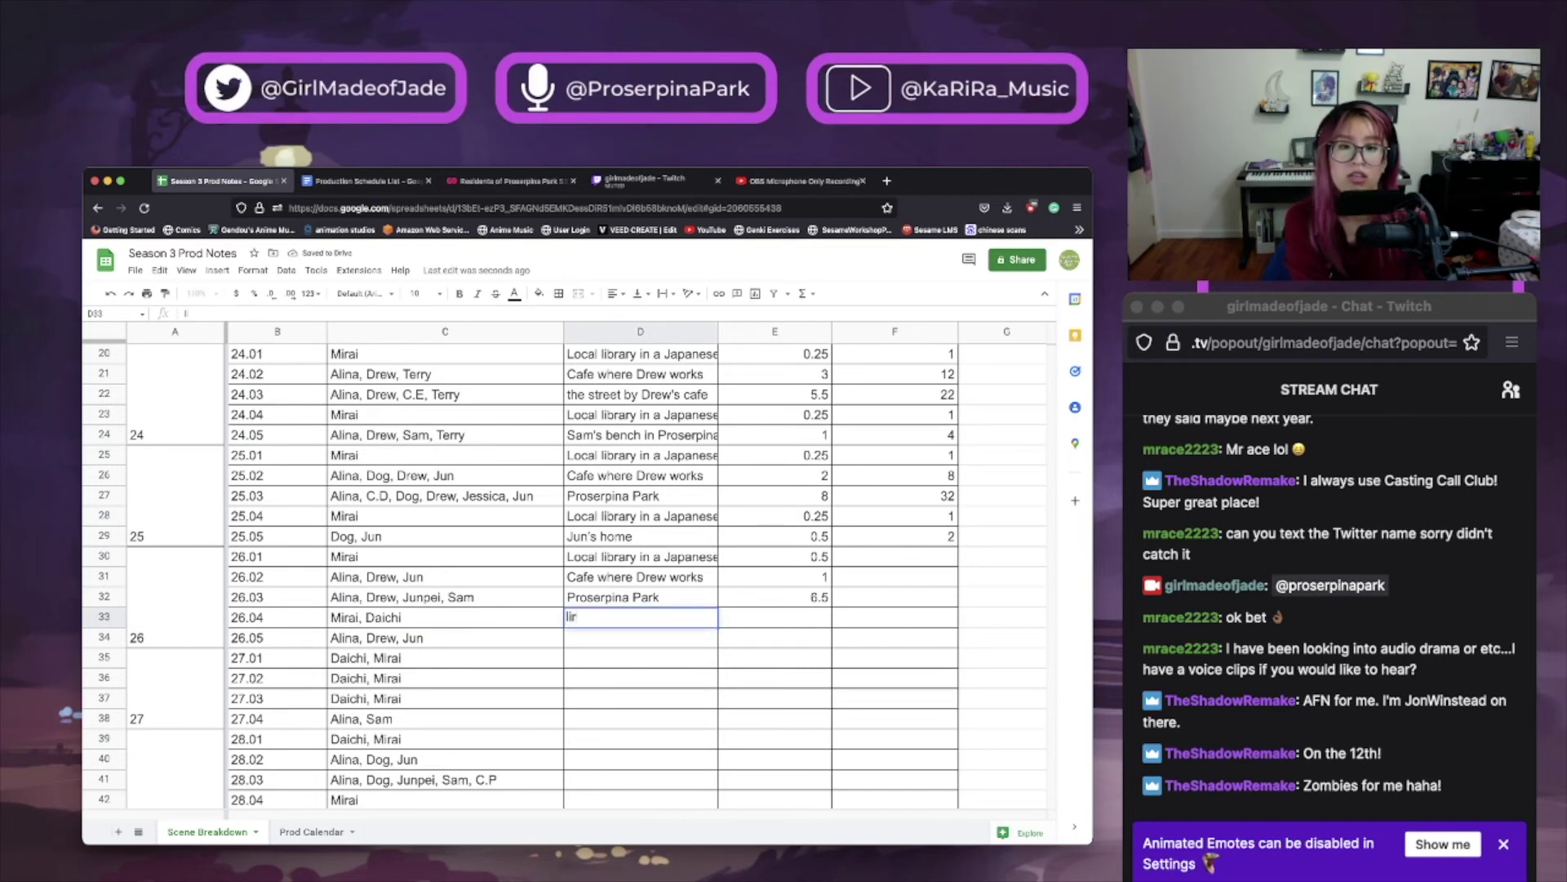
pyautogui.press('BackSpace')
pyautogui.press('BackSpace')
pyautogui.press('BackSpace')
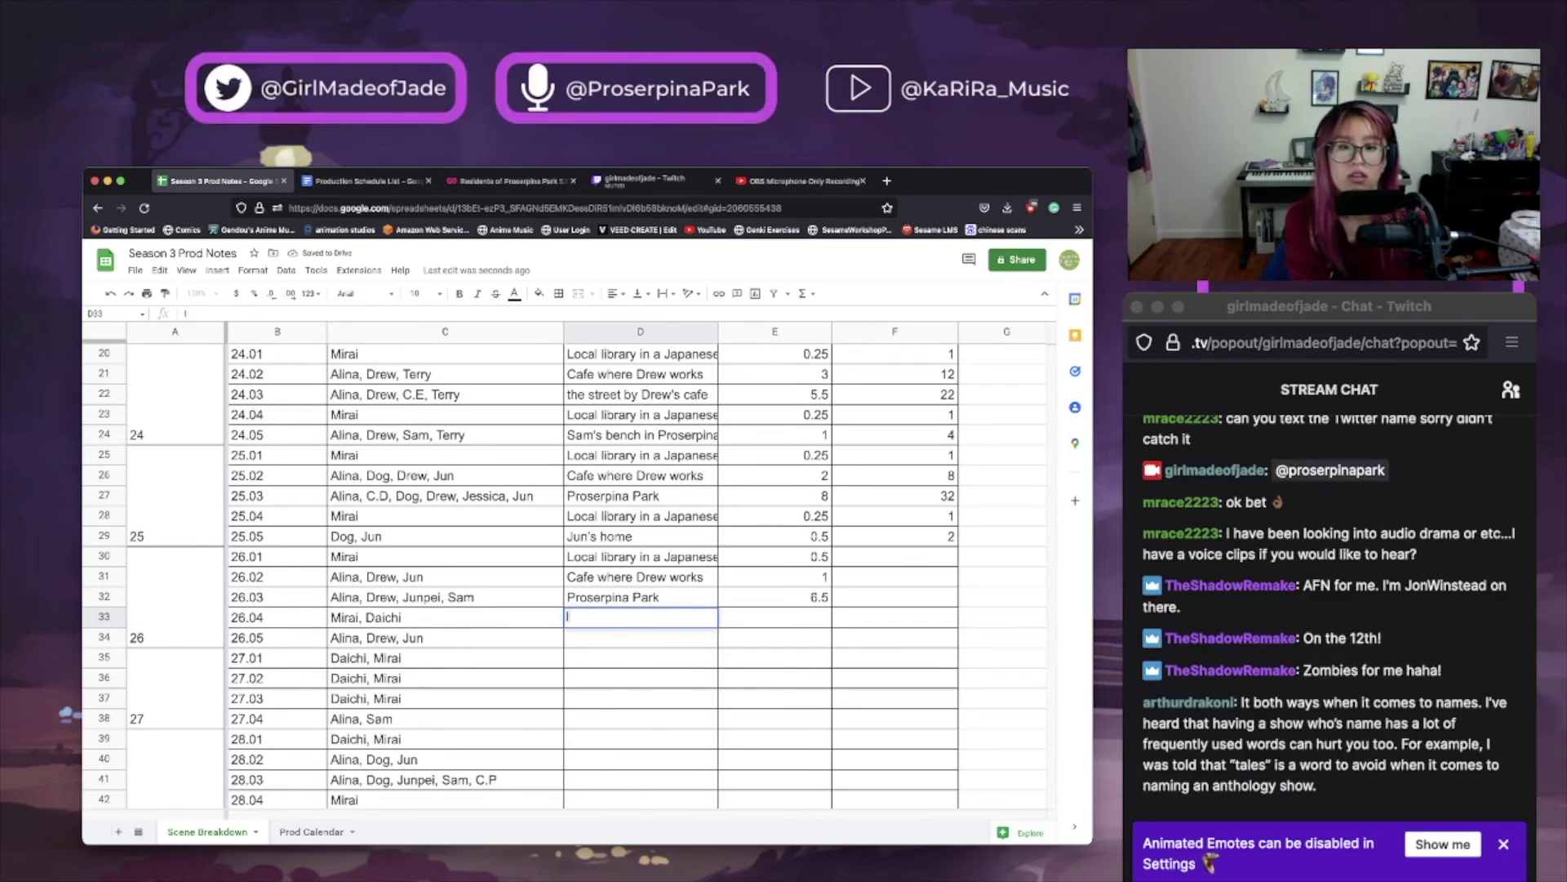
# Copy scene 26.01's library location to scene 26.04 and set that scene's page length to 1.
pyautogui.click(641, 577)
pyautogui.click(640, 556)
pyautogui.hotkey('ctrl', 'c')
pyautogui.click(641, 618)
pyautogui.hotkey('ctrl', 'v')
pyautogui.press('Tab')
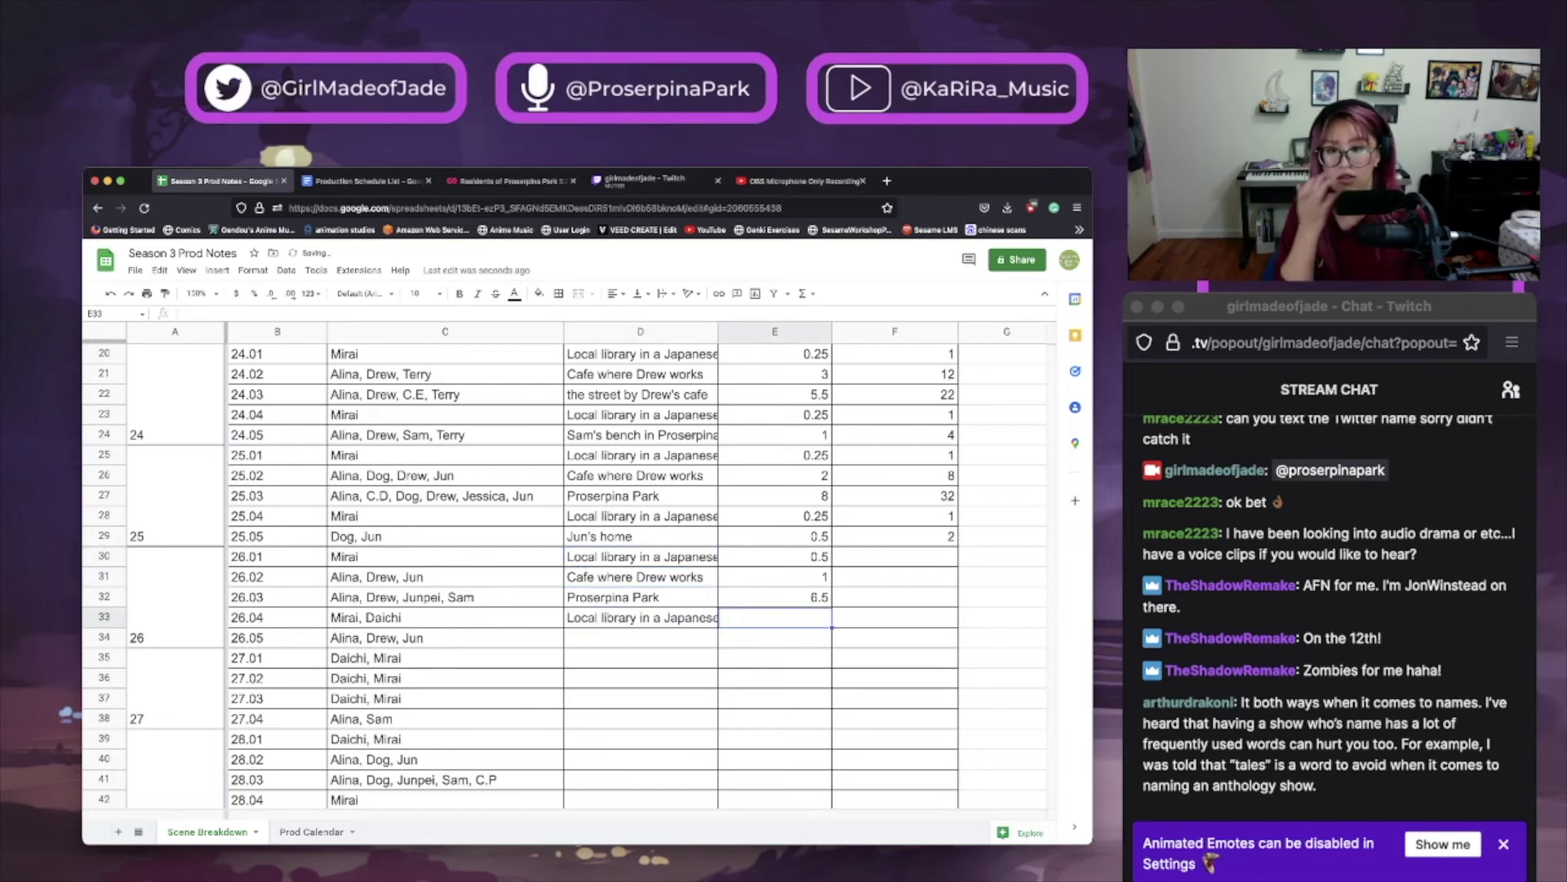
pyautogui.write('1')
pyautogui.press('Return')
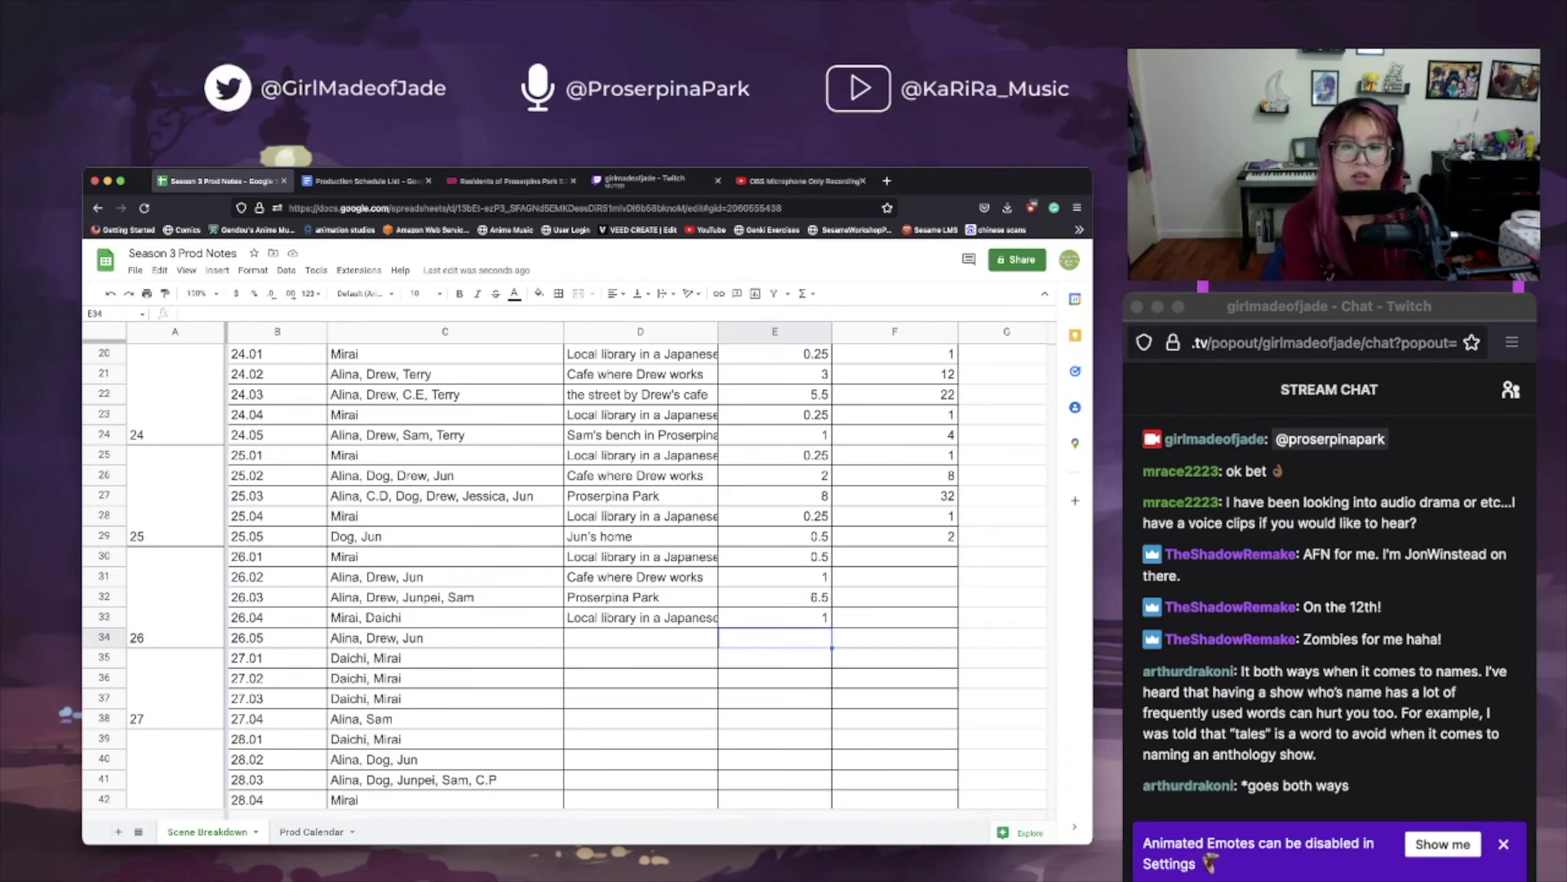
# Give scene 26.05 a page length of 1 and the location Street by Proserpina Park.
pyautogui.write('1')
pyautogui.click(640, 638)
pyautogui.write('Streey')
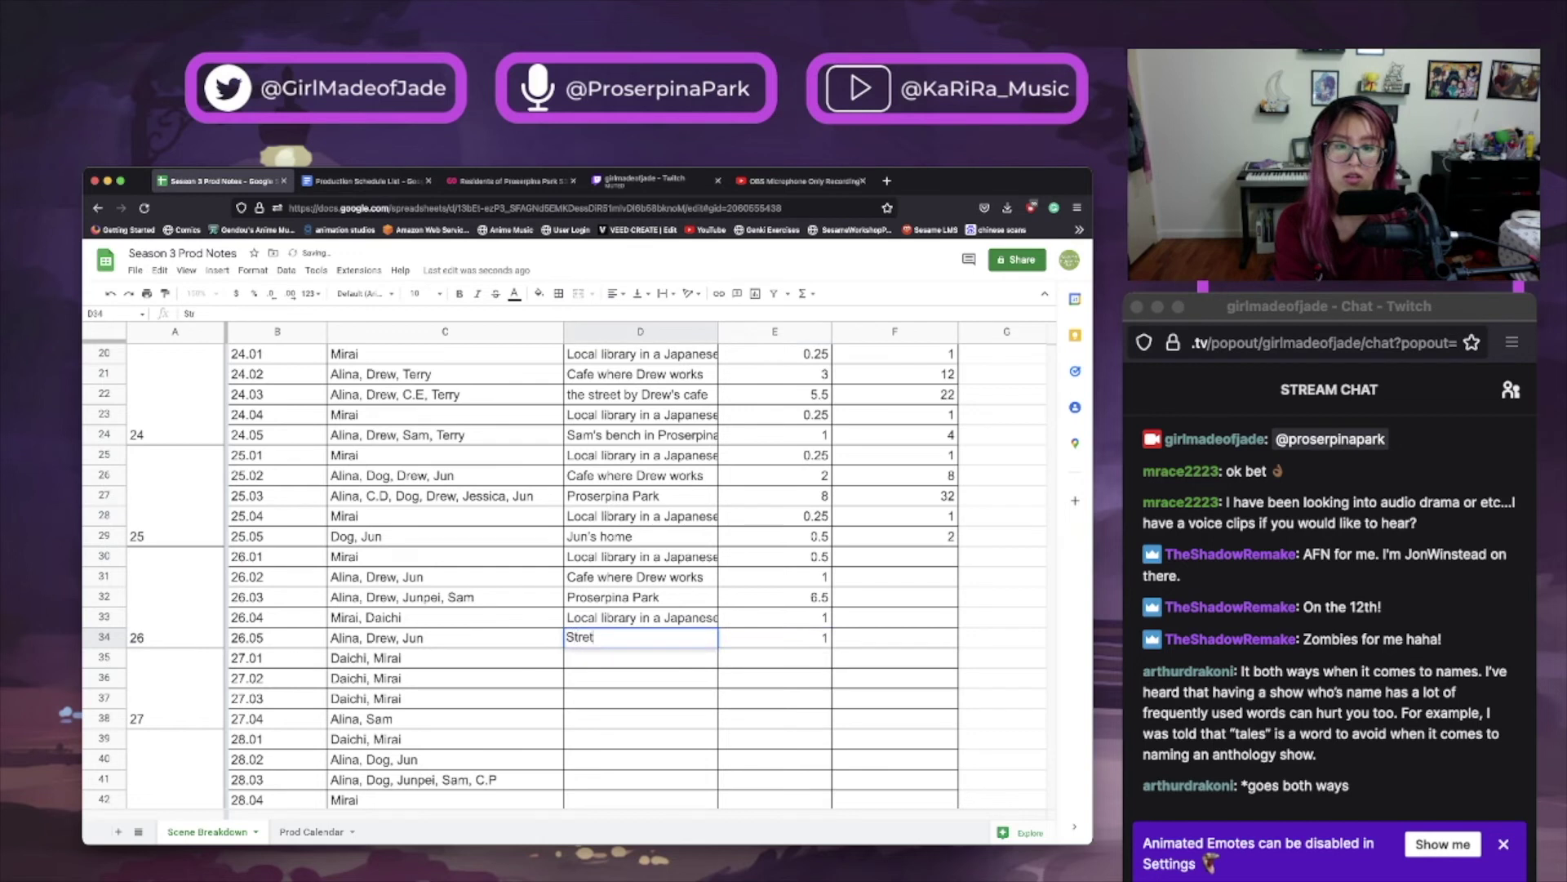
pyautogui.press('BackSpace')
pyautogui.write('t by Por')
pyautogui.press('BackSpace')
pyautogui.press('BackSpace')
pyautogui.write('roserpina Park')
pyautogui.press('Return')
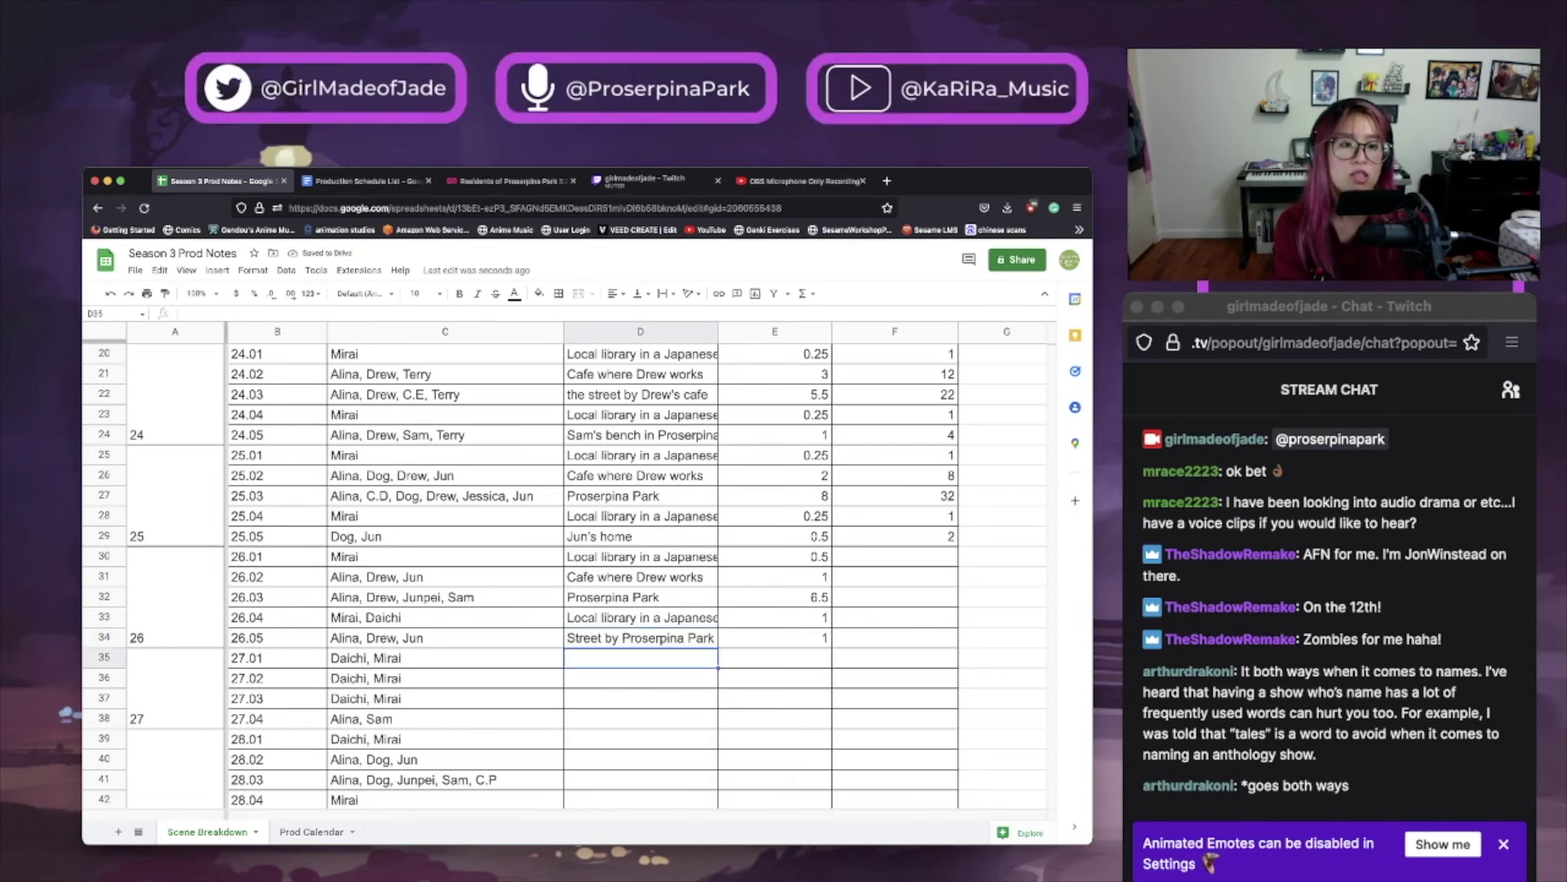
# Copy the column F formula from scene 25.05 to scenes 26.01 through 26.05.
pyautogui.click(894, 536)
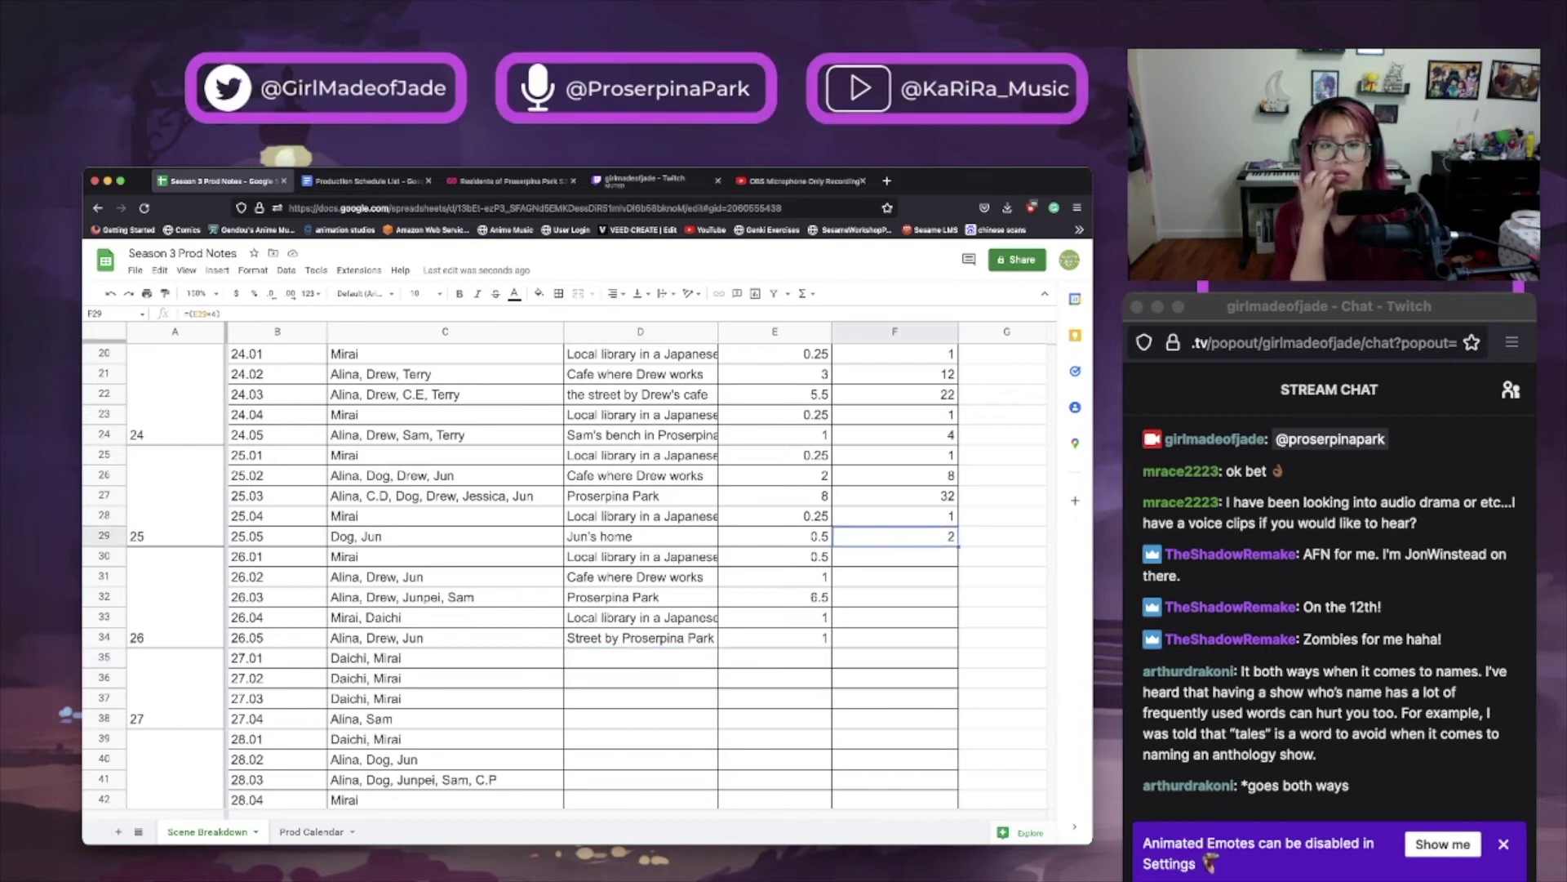
pyautogui.hotkey('ctrl', 'c')
pyautogui.moveTo(894, 556); pyautogui.dragTo(894, 637)
pyautogui.hotkey('ctrl', 'v')
pyautogui.click(895, 658)
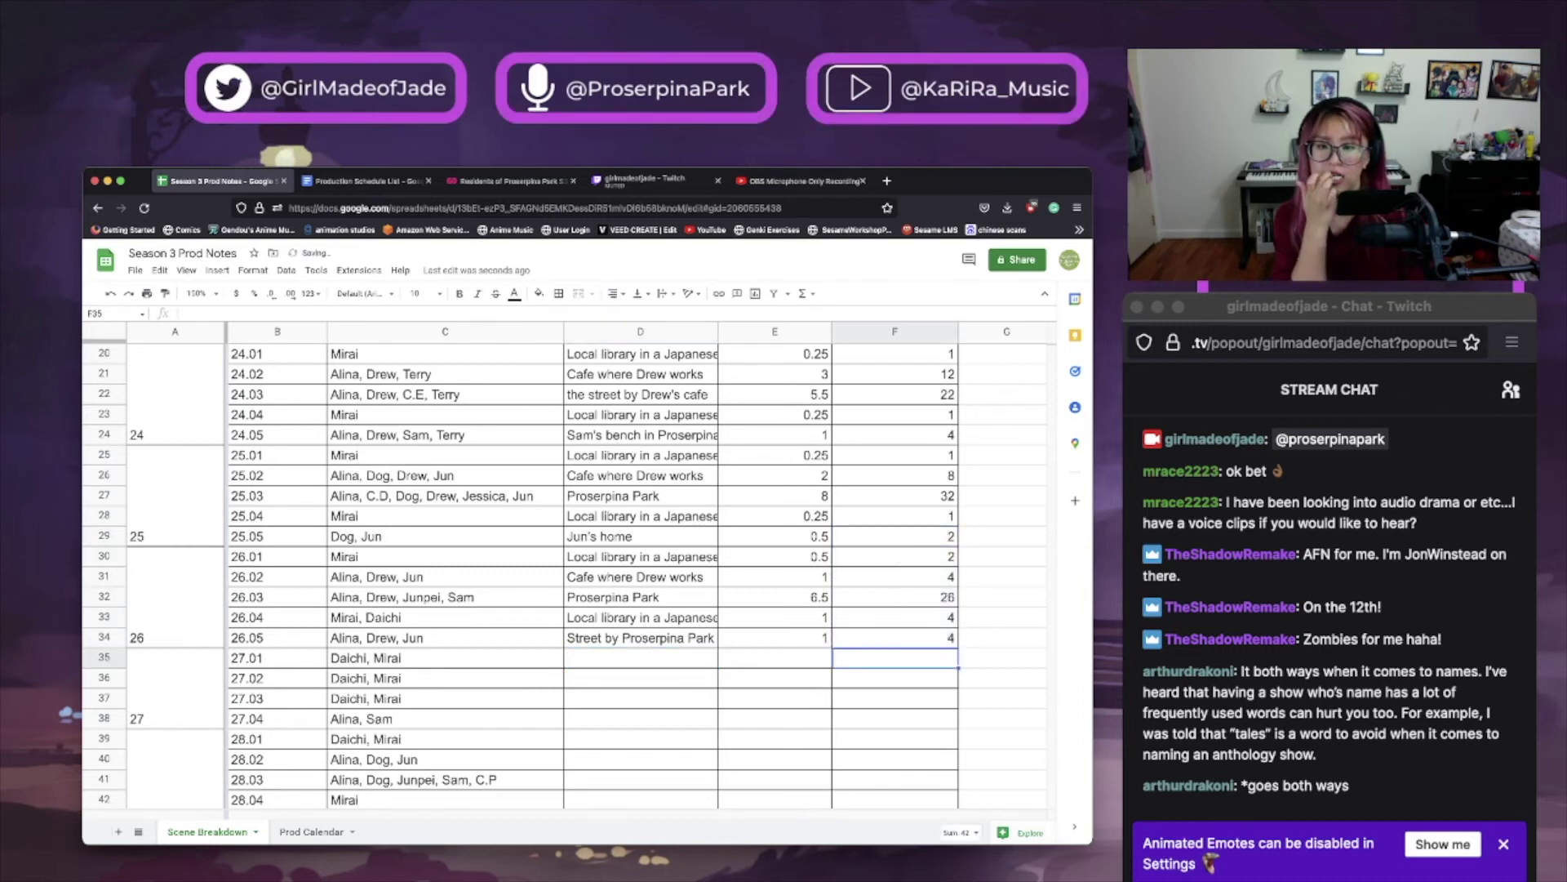
# Set scene 27.01's page length to 1 and copy scene 26.04's library location to it.
pyautogui.scroll(-1, 569, 578)
pyautogui.click(640, 638)
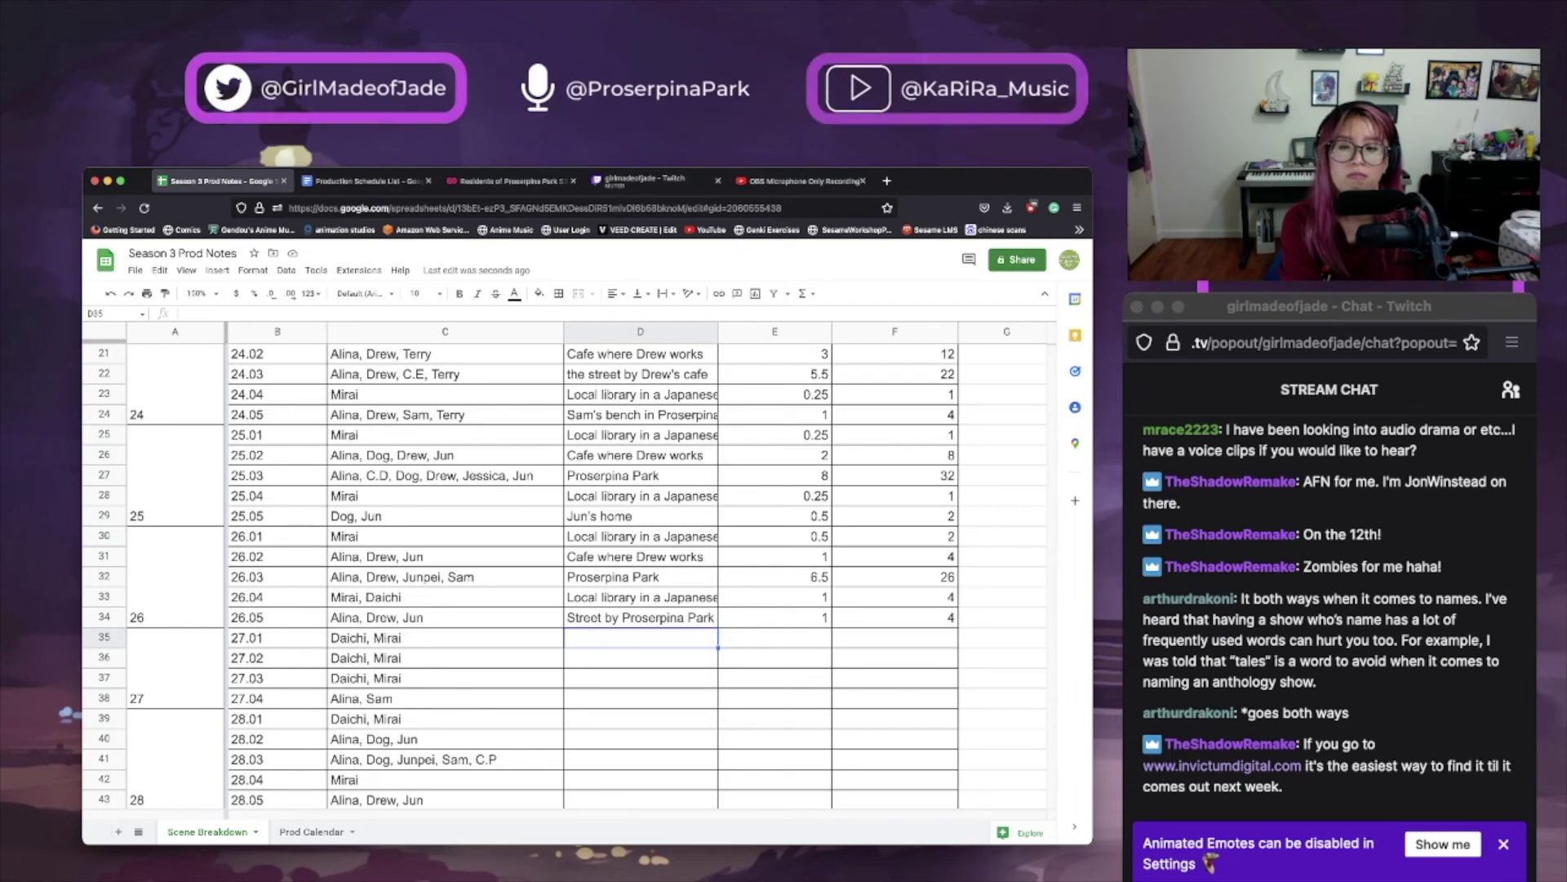
pyautogui.click(641, 698)
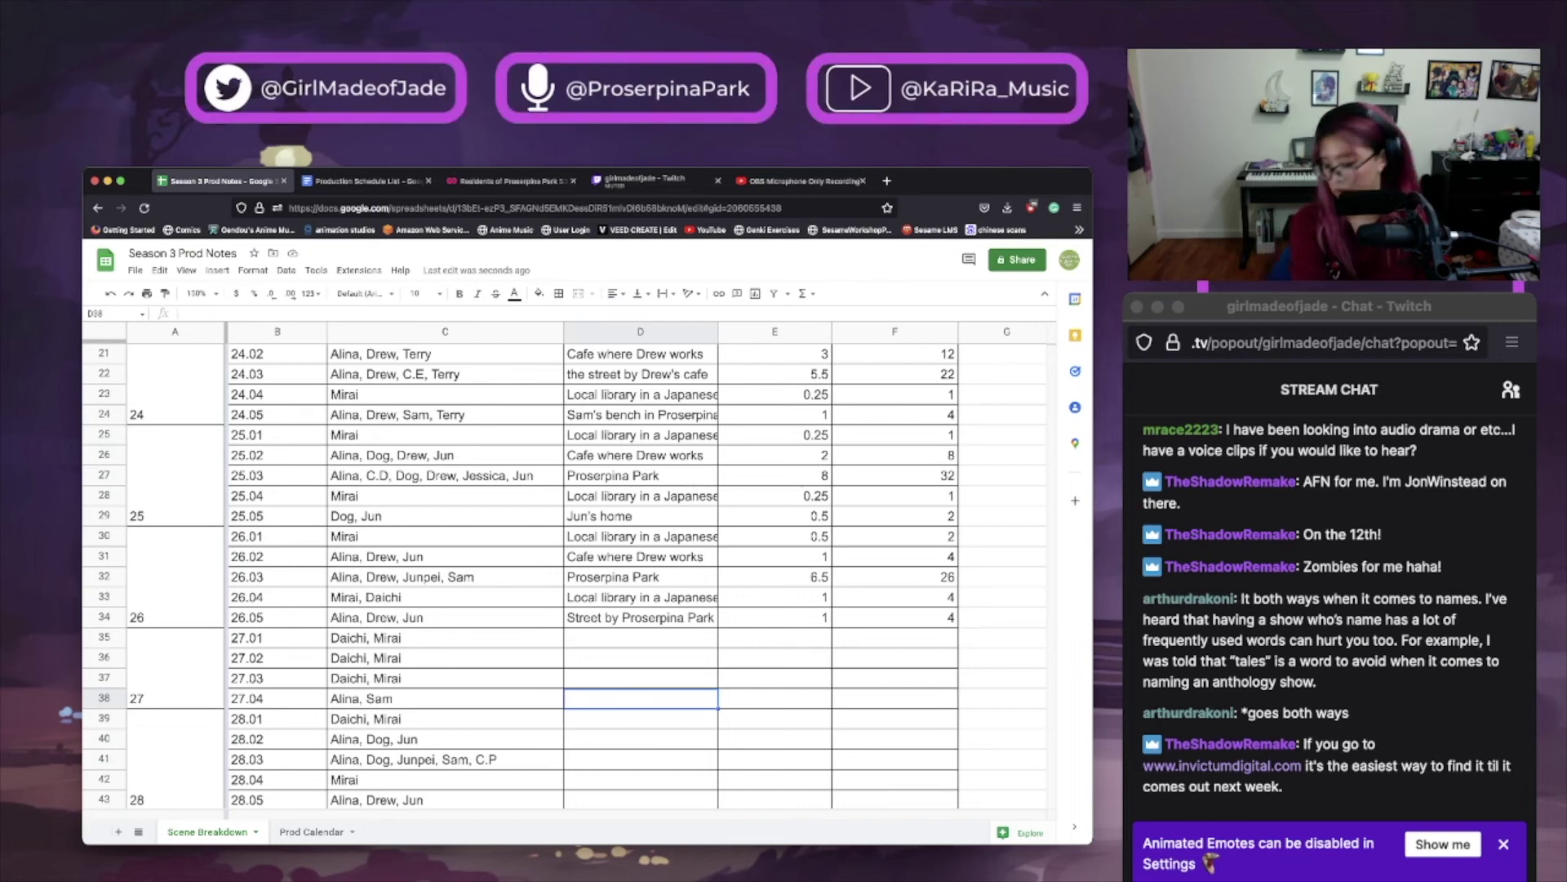
pyautogui.click(775, 638)
pyautogui.write('1')
pyautogui.press('Left')
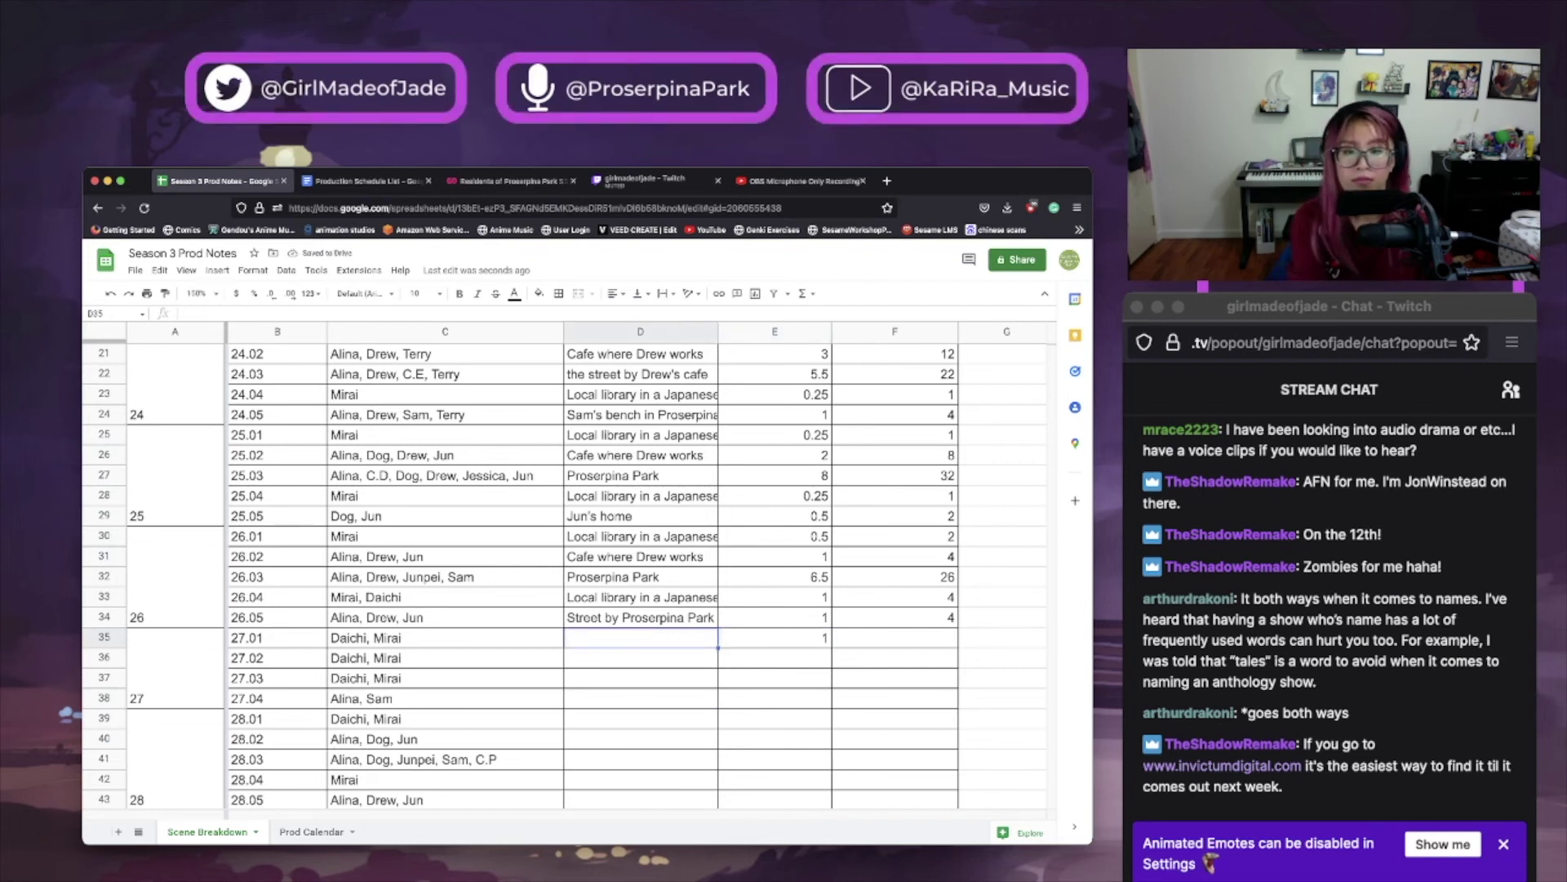
pyautogui.click(641, 597)
pyautogui.hotkey('ctrl', 'c')
pyautogui.press('Down')
pyautogui.press('Down')
pyautogui.hotkey('ctrl', 'v')
# Enter Street in the Japanese village as scene 27.02's location and 1 as its page length.
pyautogui.press('Down')
pyautogui.write('Street in')
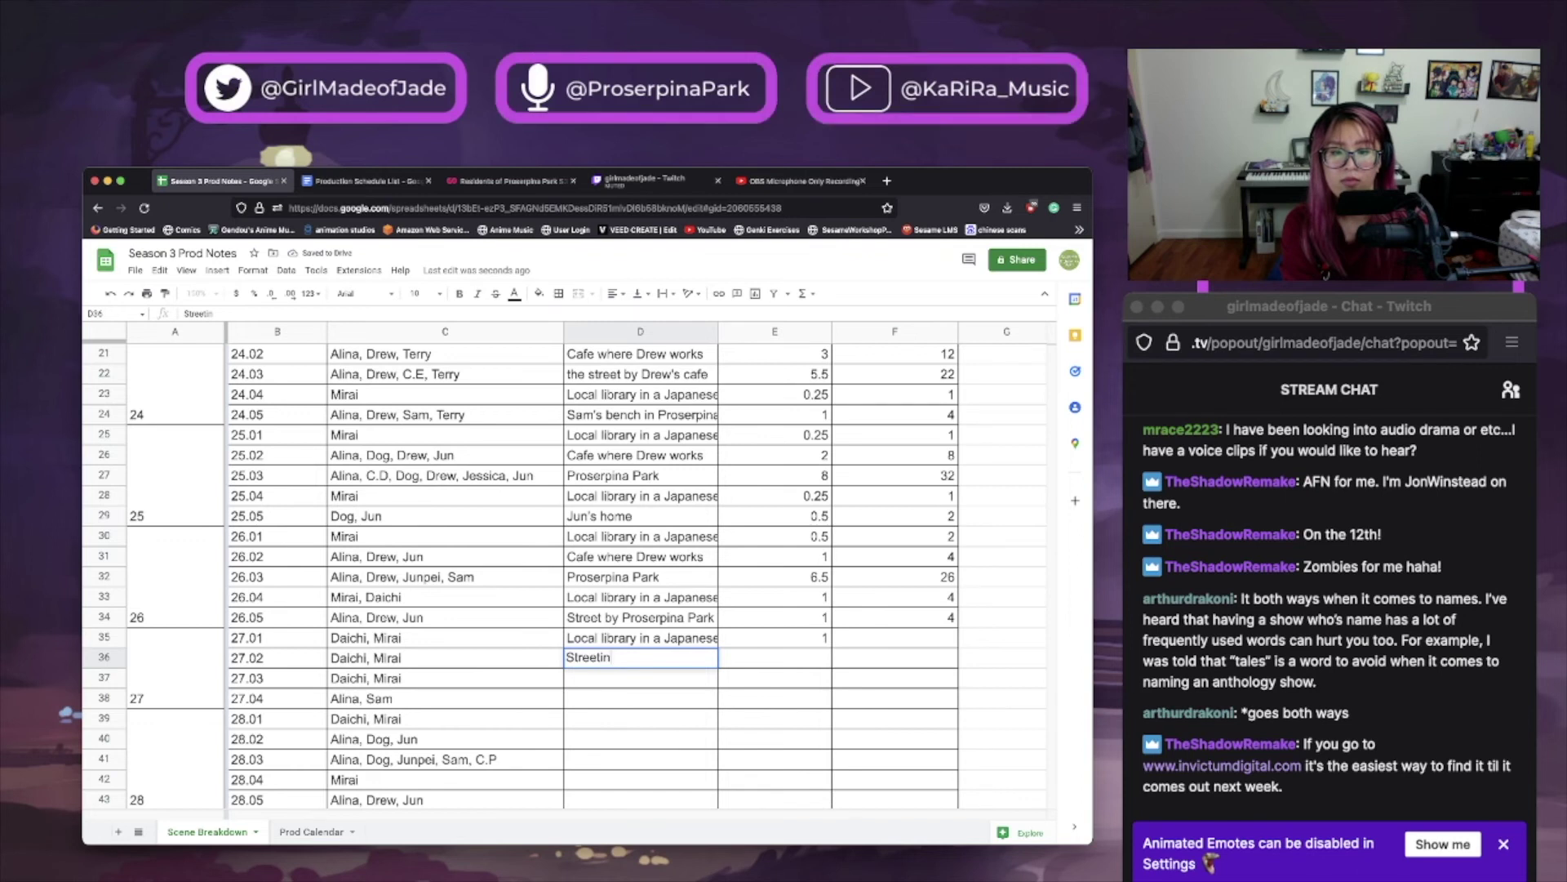
pyautogui.write(' th')
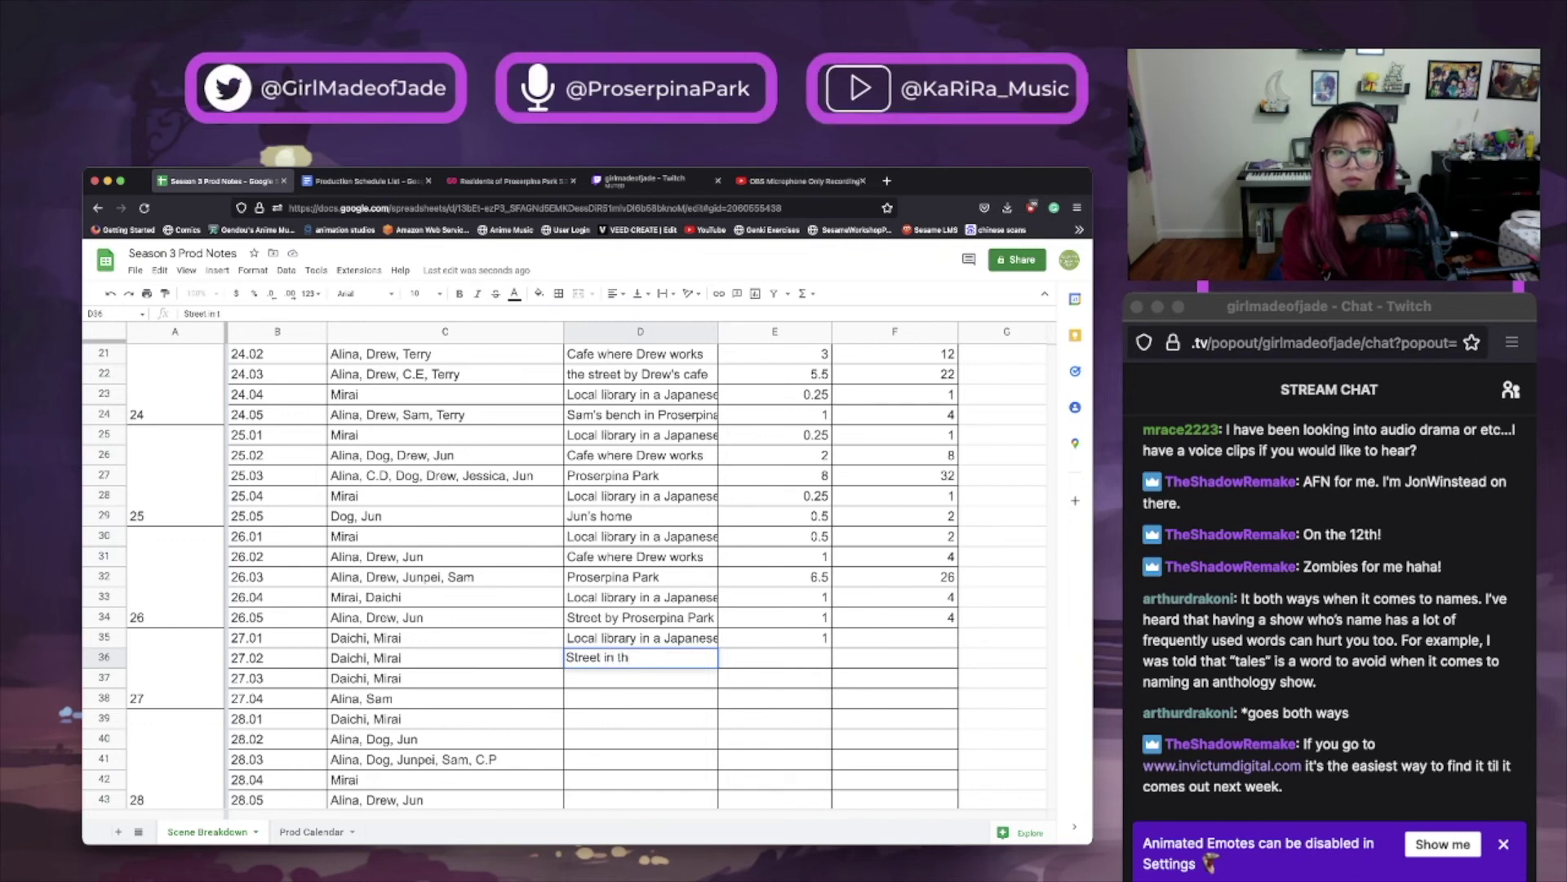
pyautogui.write('e Japanese village')
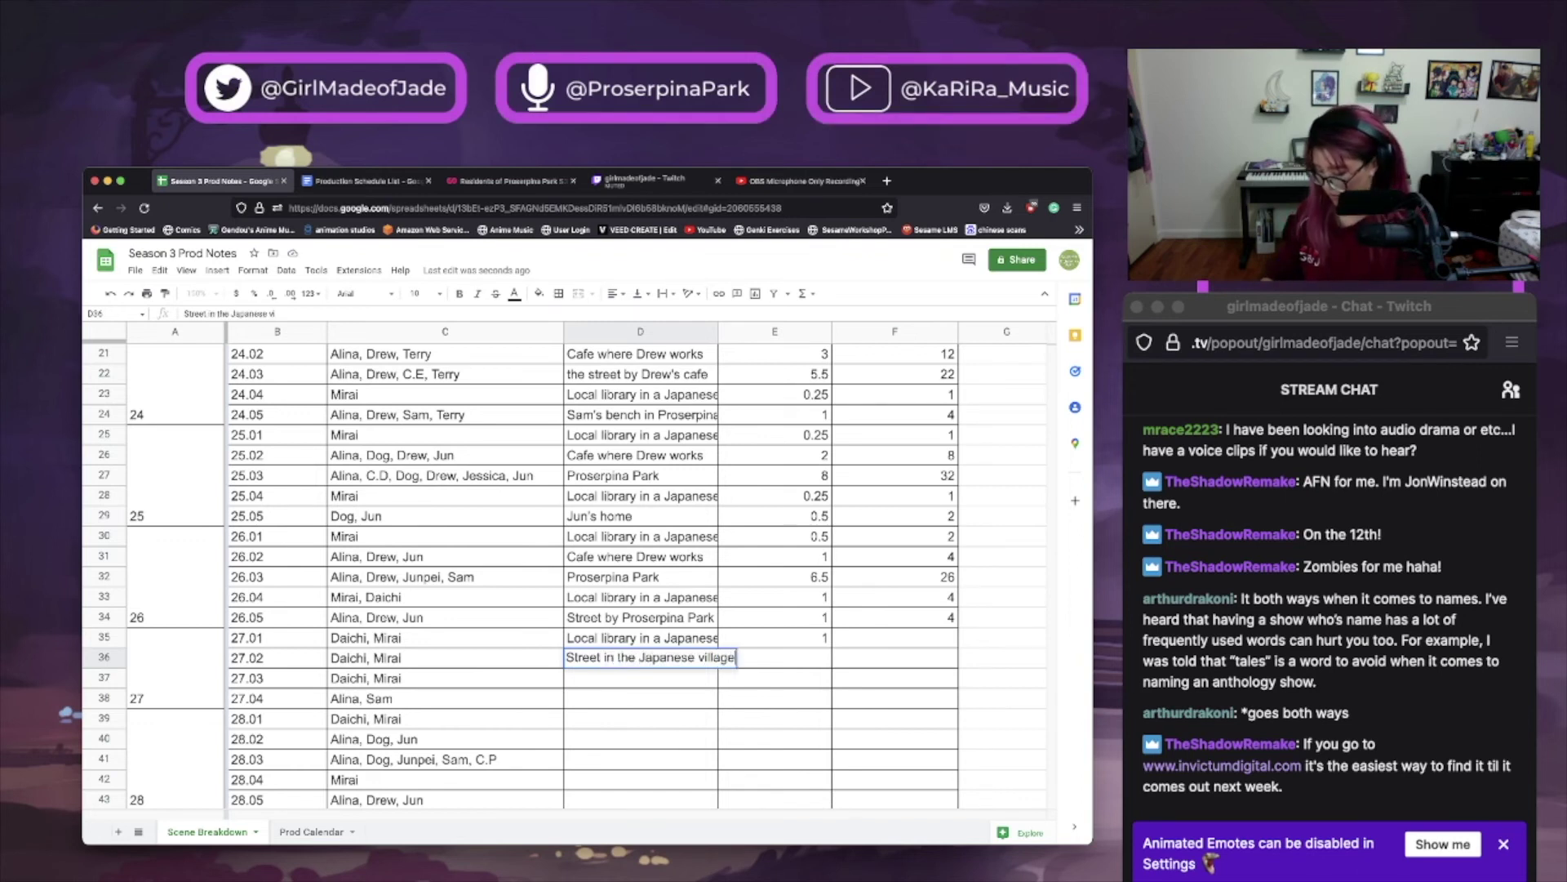
pyautogui.press('Tab')
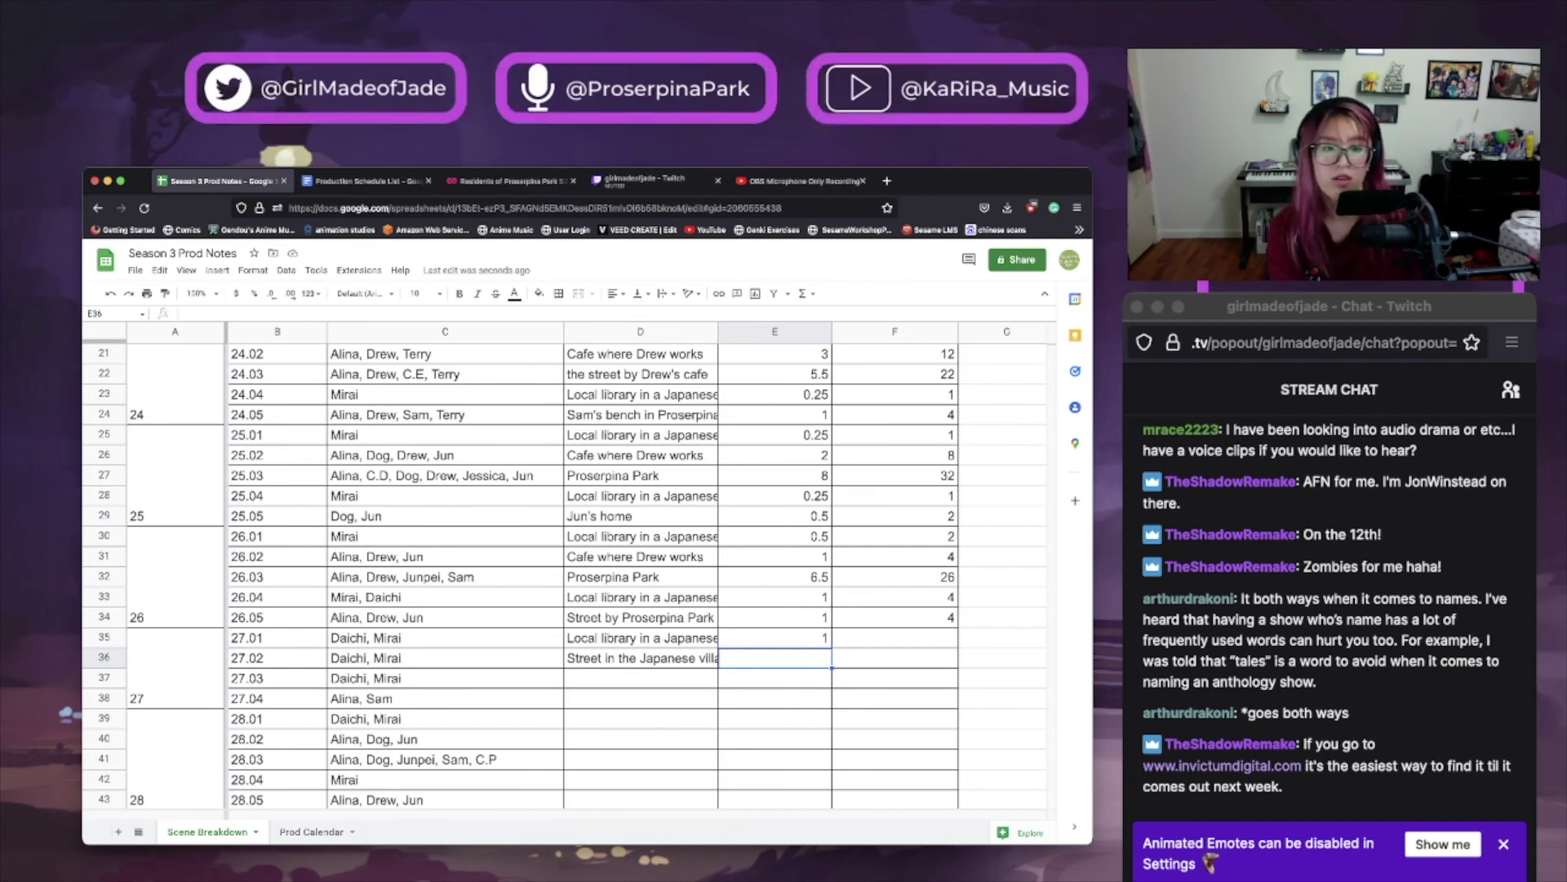
pyautogui.write('1')
pyautogui.press('Return')
# Give scene 27.03 a page length of 5 and the location Cafe in the Japanese village.
pyautogui.write('5')
pyautogui.press('Left')
pyautogui.write('Caf')
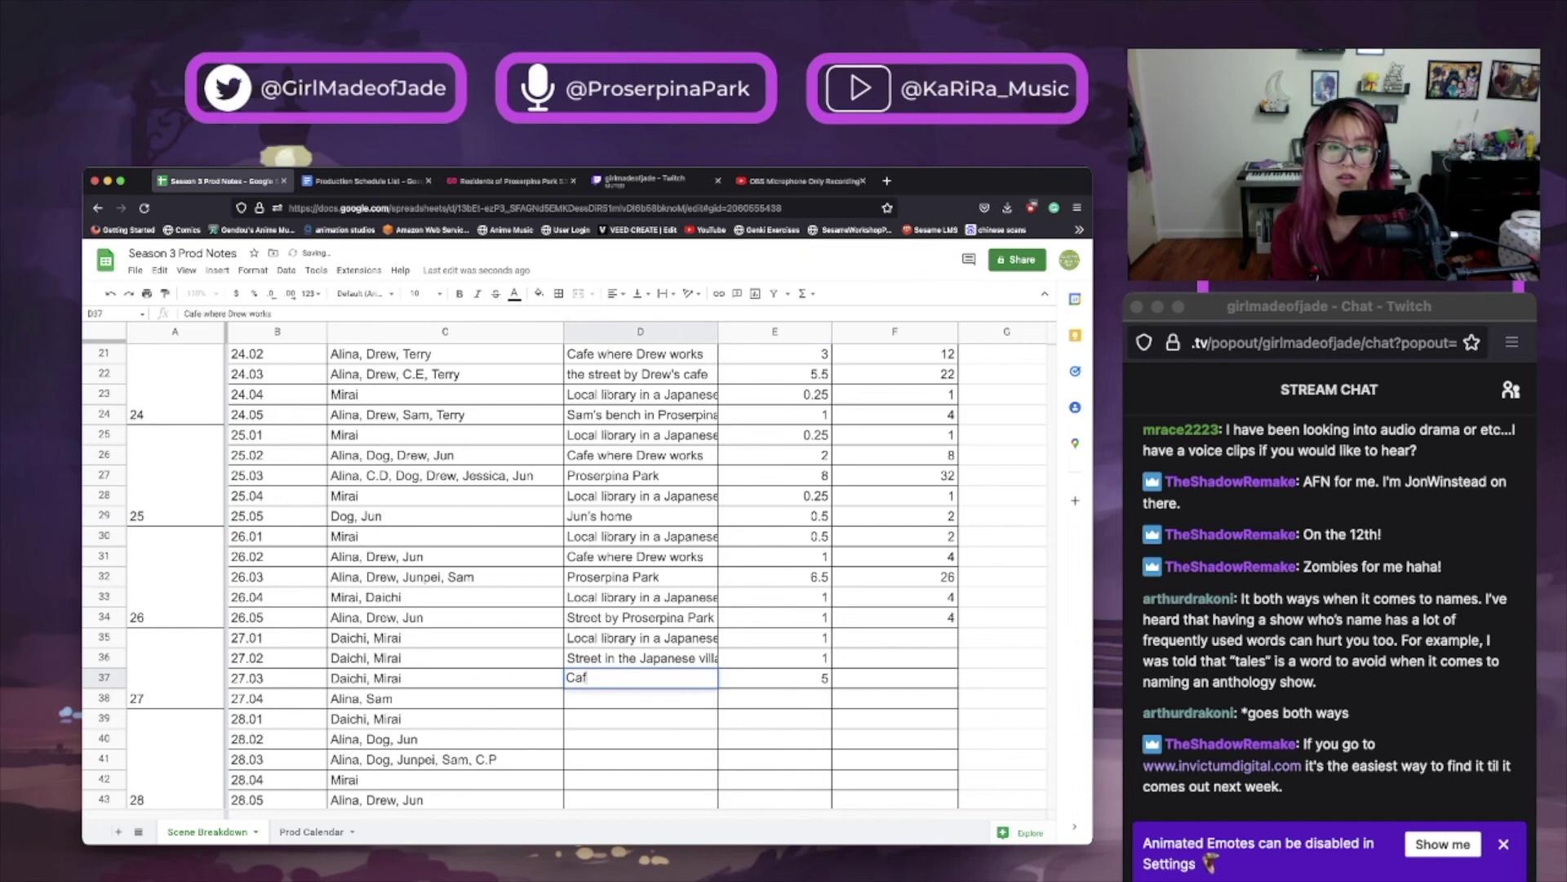
pyautogui.write('e in the')
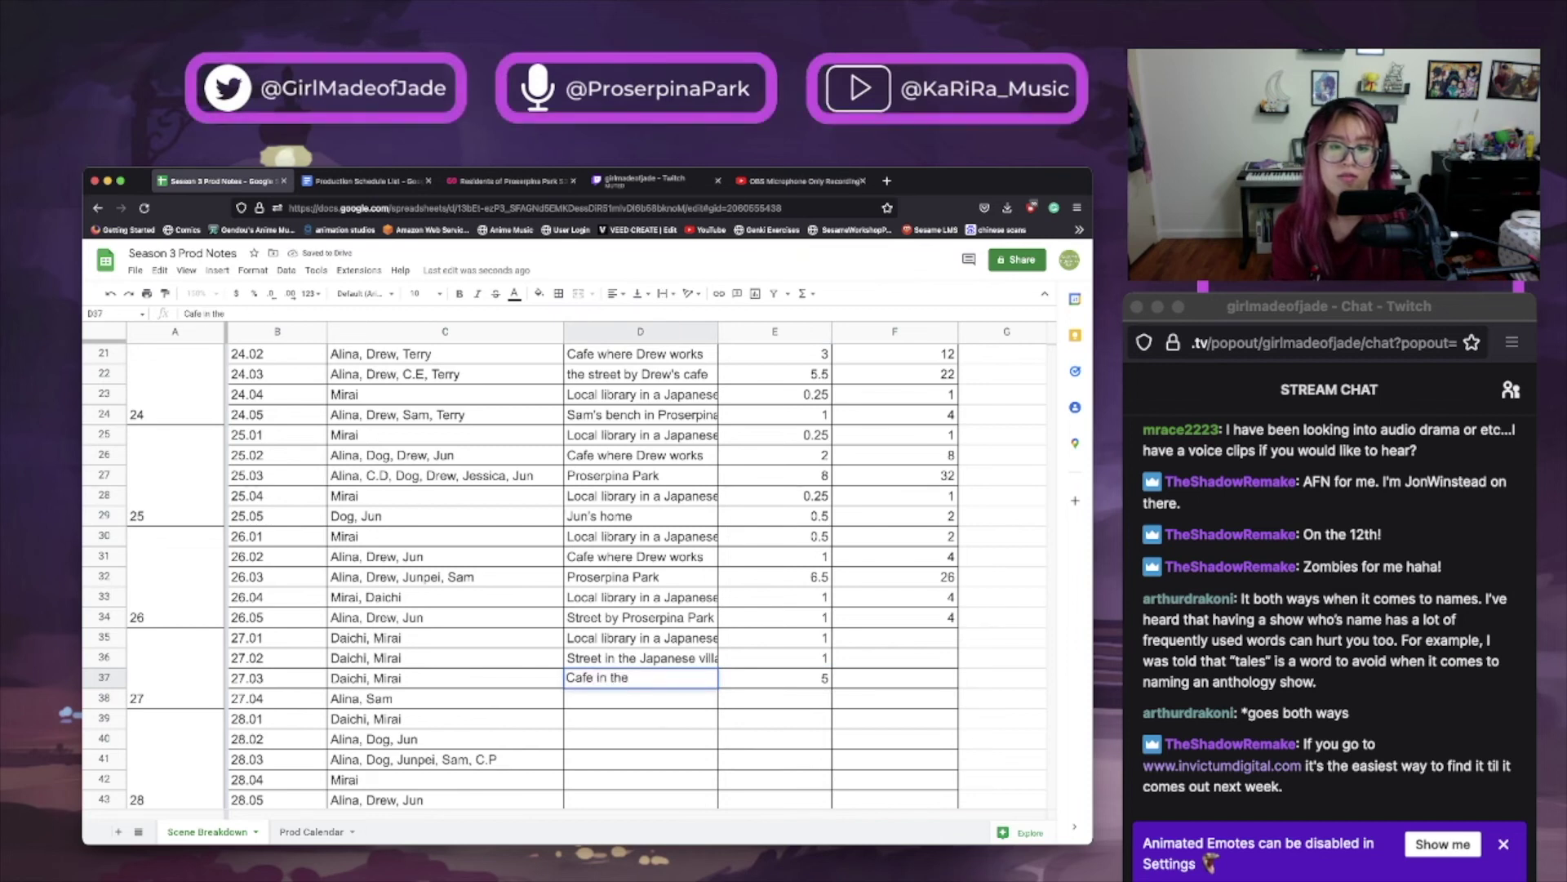
pyautogui.write(' Japanese village')
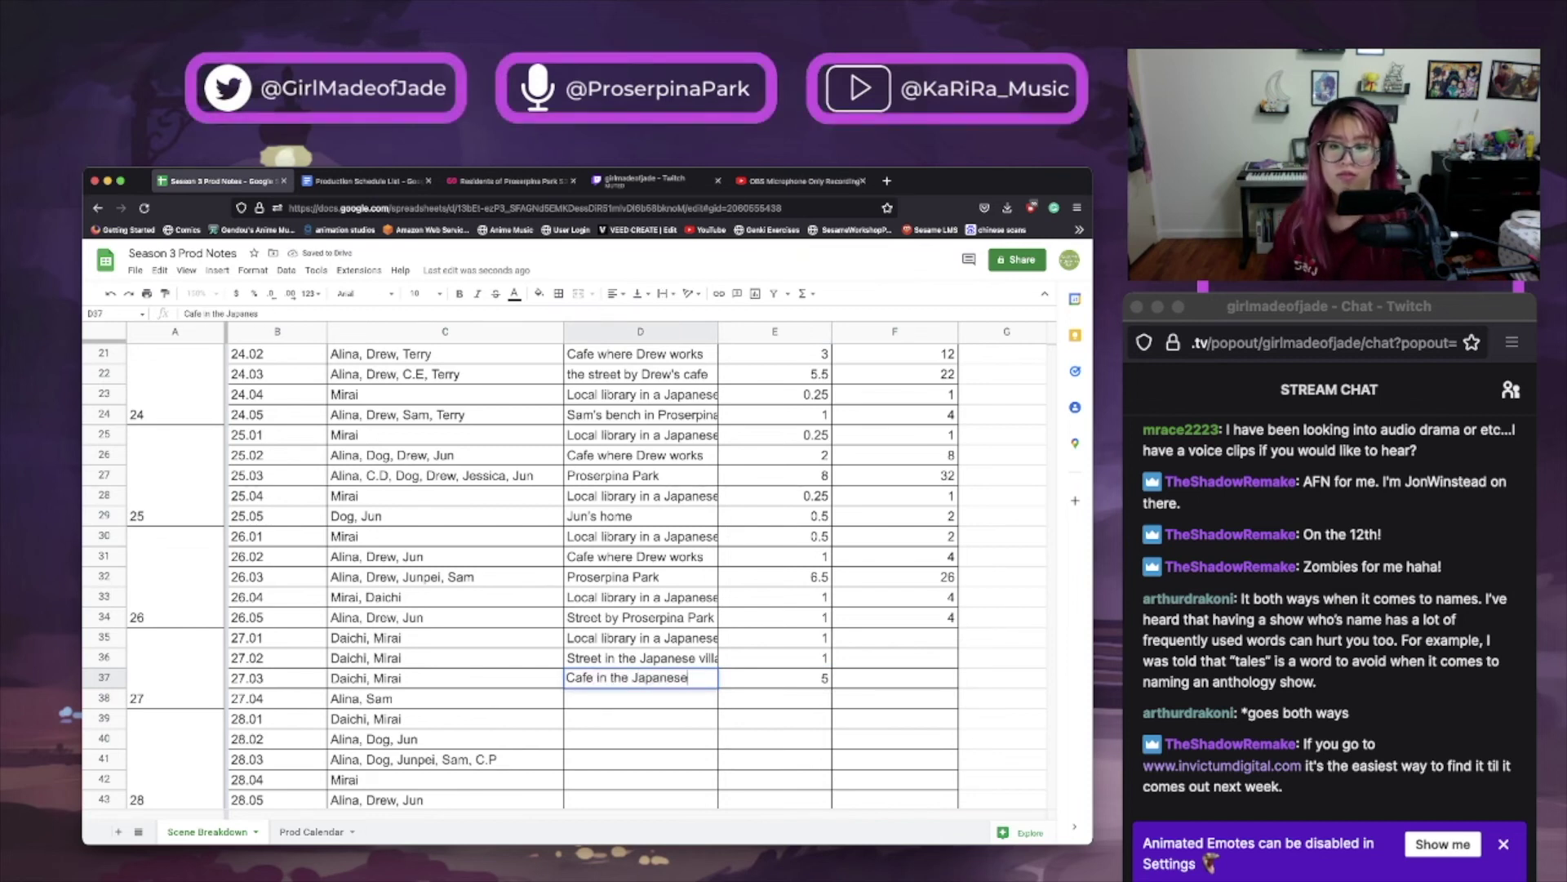
pyautogui.press('Return')
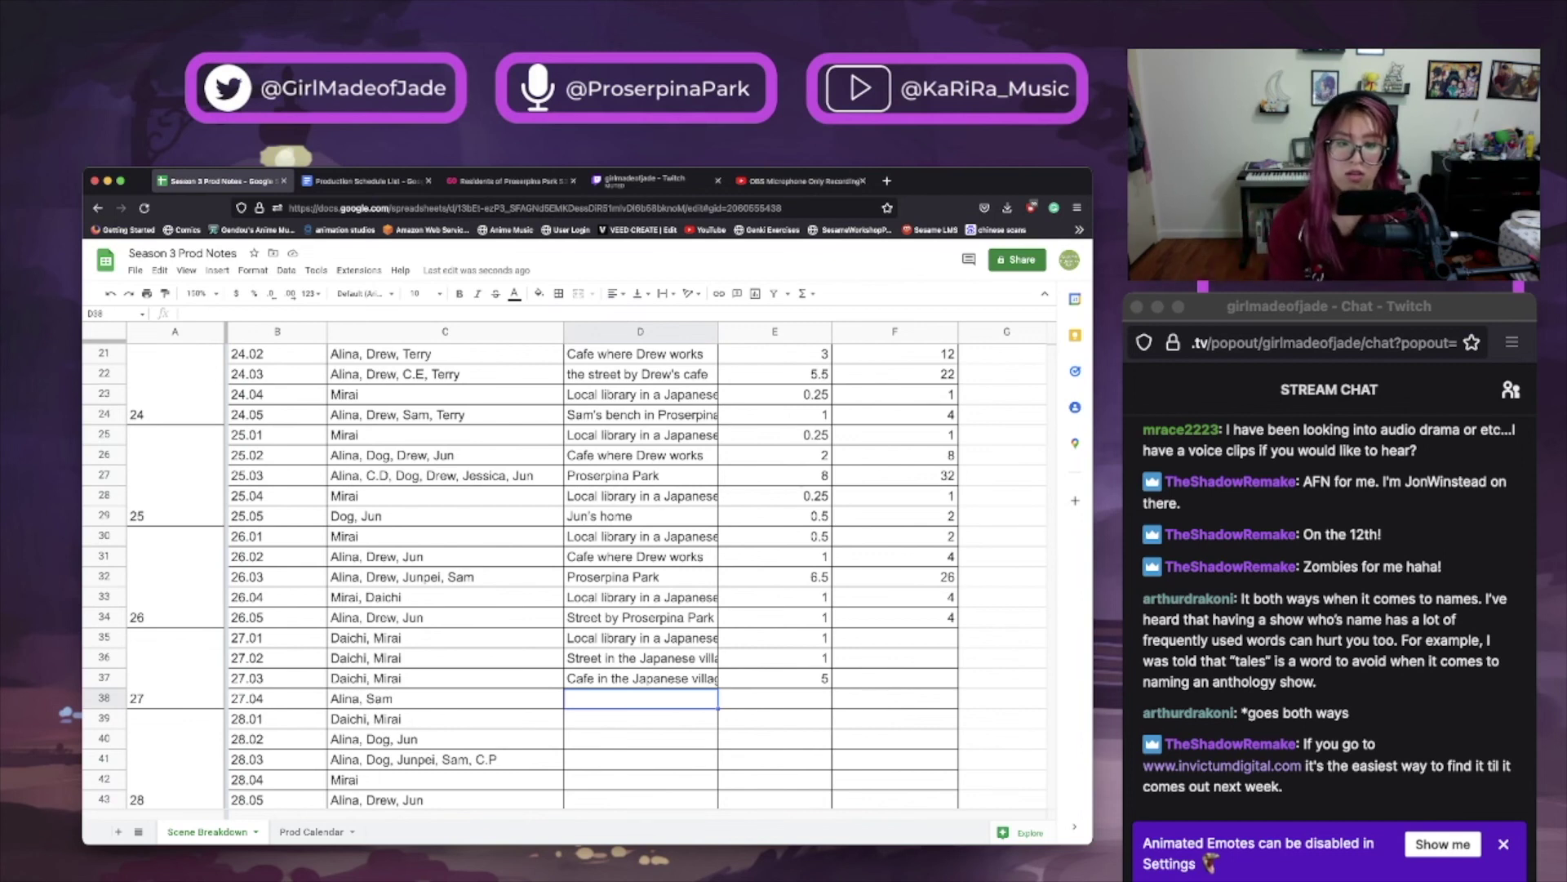
# Enter Proserpina Park and page length 1 for scene 27.04, and extend the column F formula from scene 26.05 through 27.04.
pyautogui.write('Proserpina')
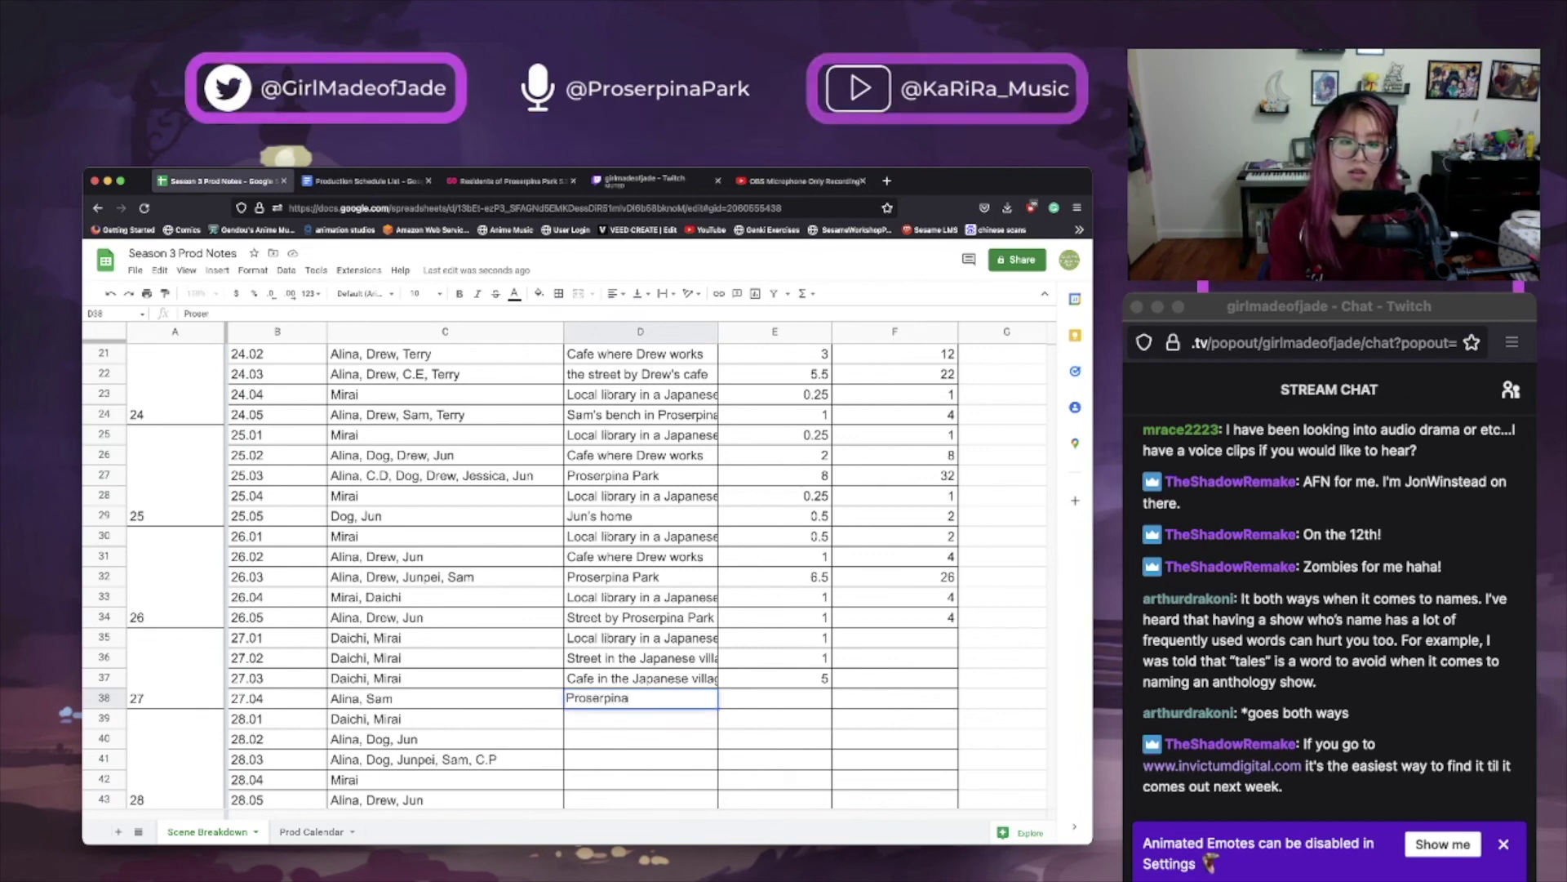
pyautogui.write(' Park')
pyautogui.press('Tab')
pyautogui.write('1')
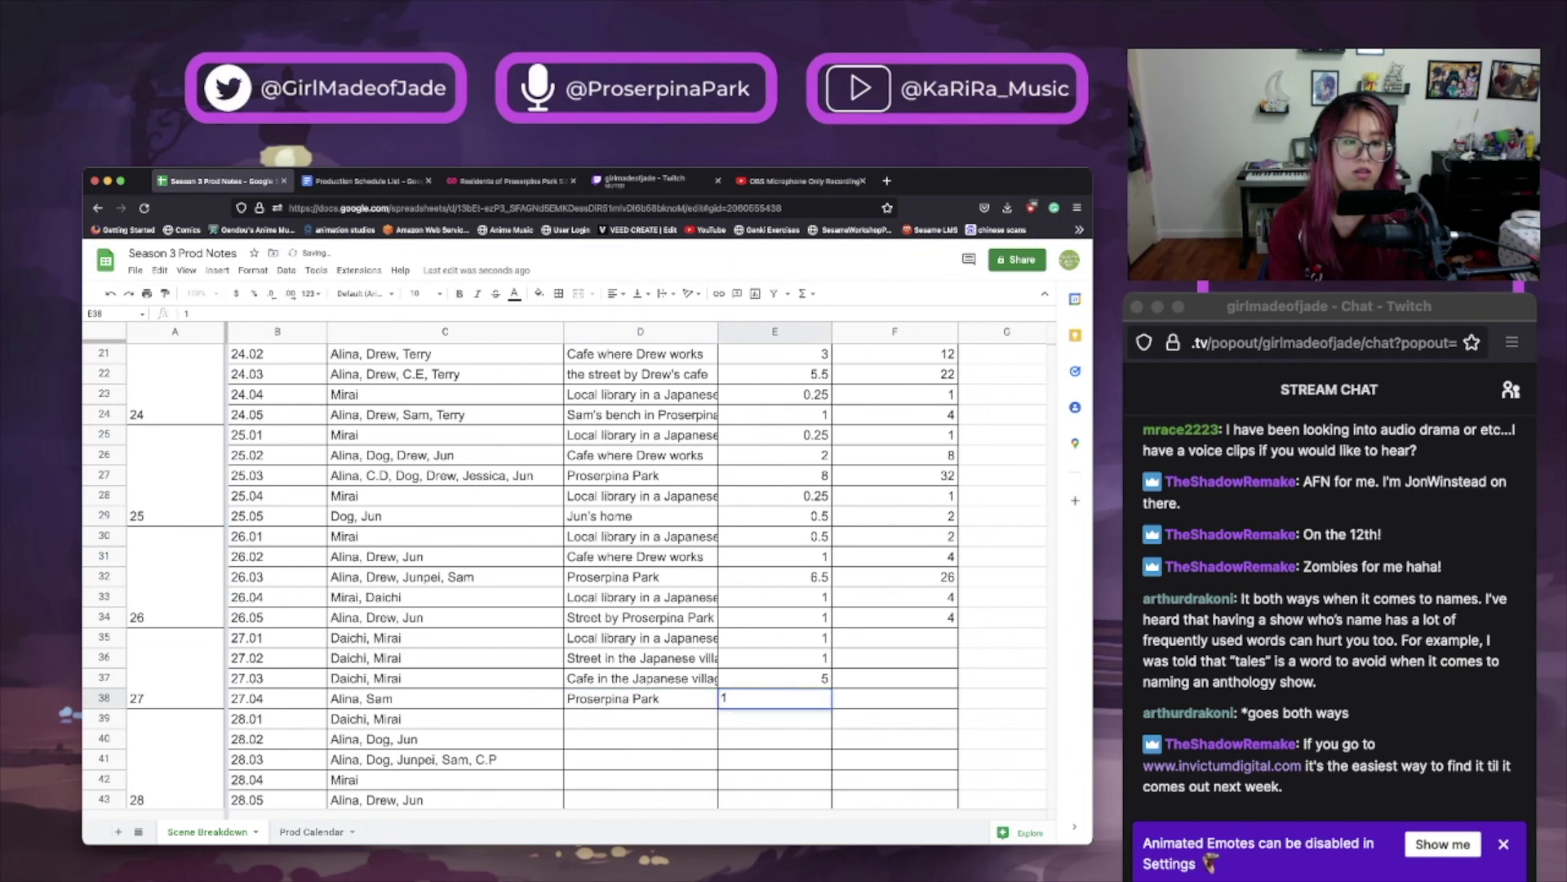
pyautogui.click(894, 618)
pyautogui.moveTo(958, 627); pyautogui.dragTo(956, 703)
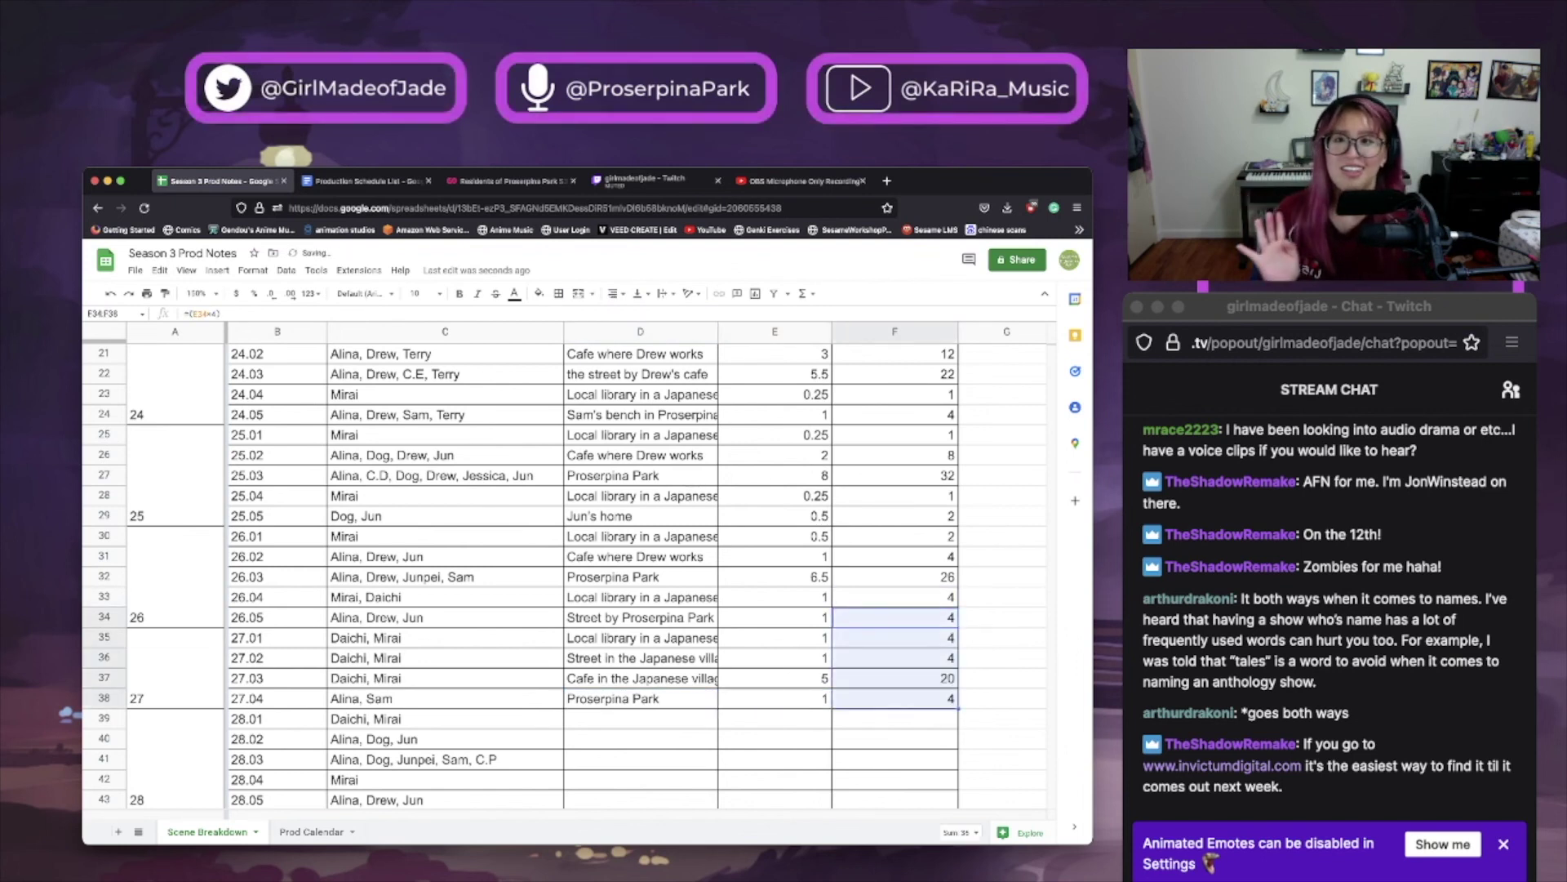